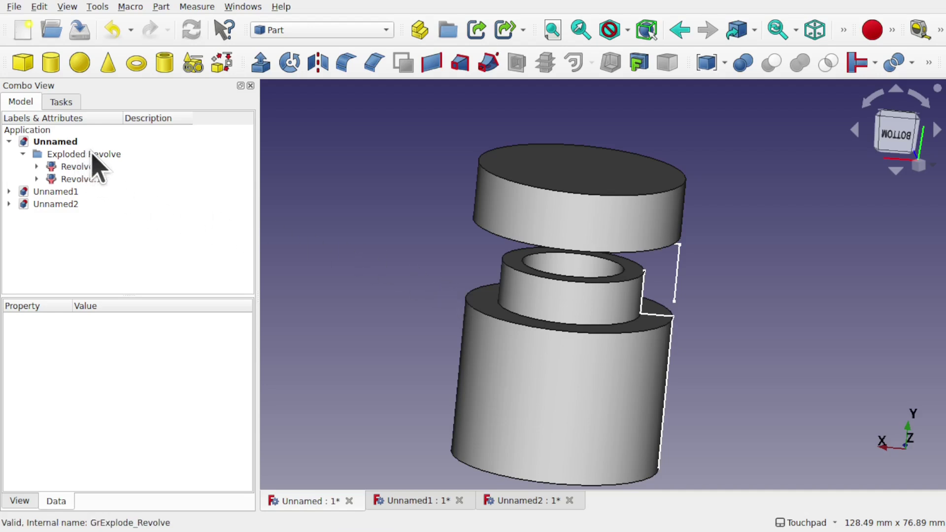
Bring up the example documents Unnamed1 and Unnamed2 in turn, collapsing Unnamed1's Exploded IsoCurve group.
double_click(30, 192)
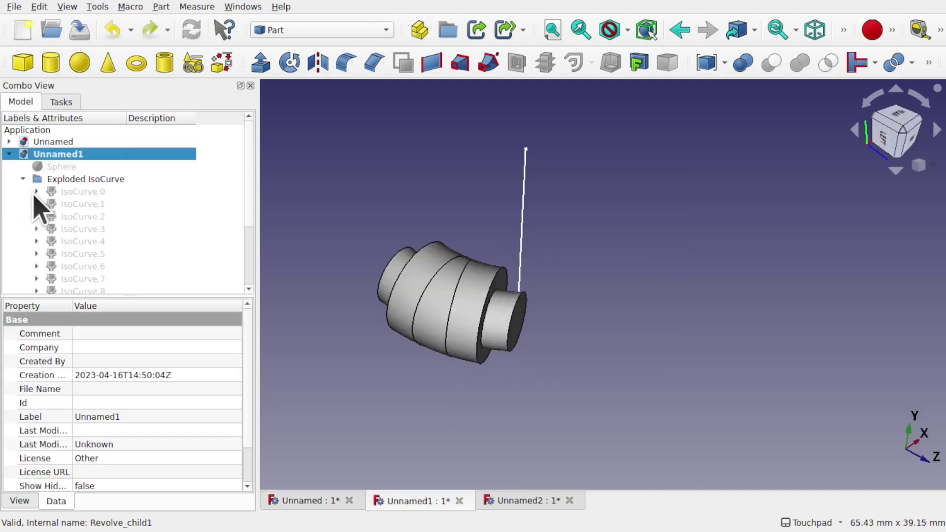
left_click(24, 180)
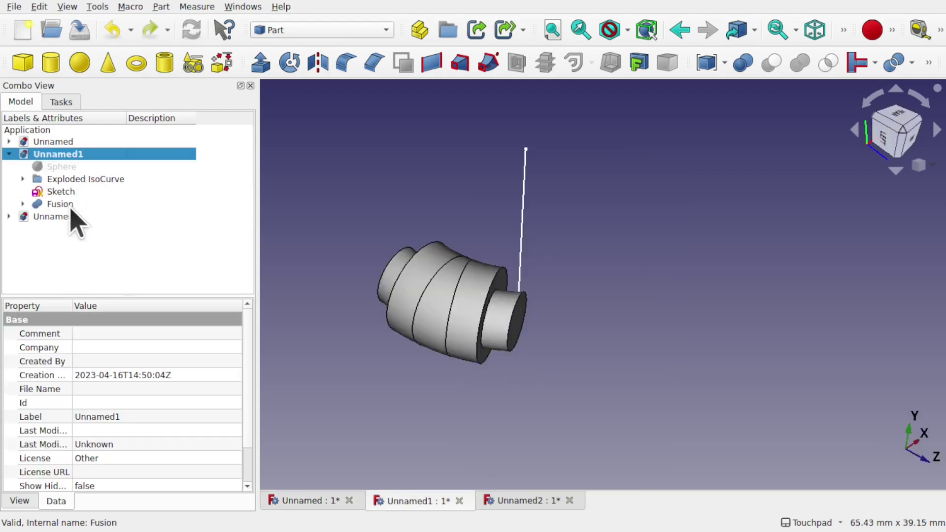
double_click(57, 216)
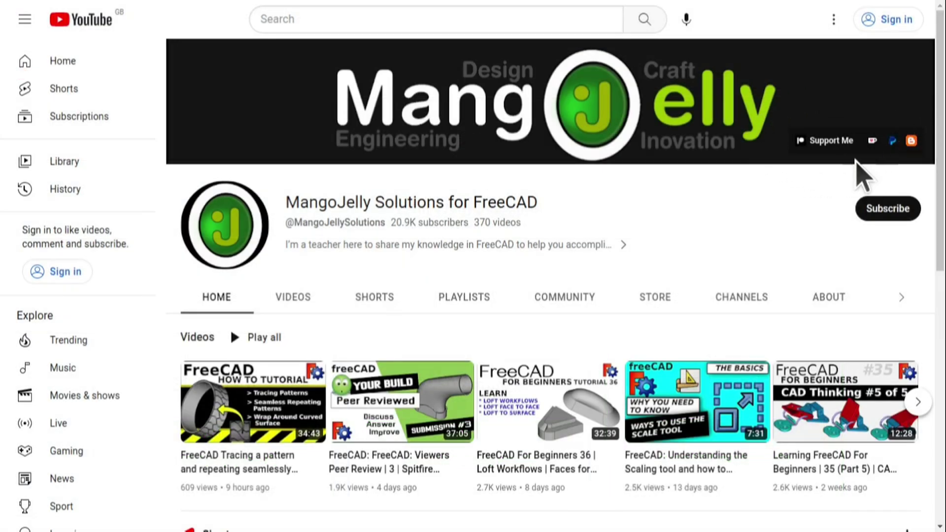
Switch to the MangoJelly Solutions for FreeCAD channel on YouTube and read its About description and donation links.
left_click(827, 297)
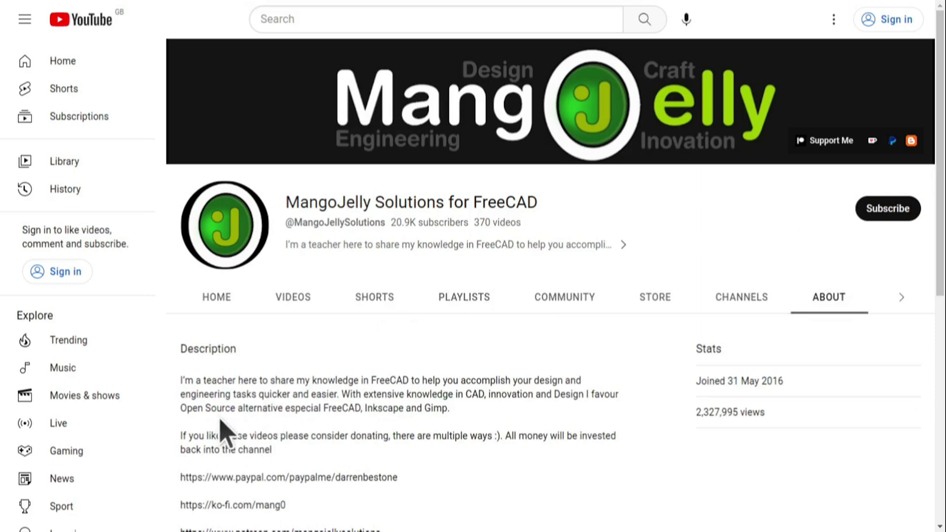
scroll(205, 414, "down", 3)
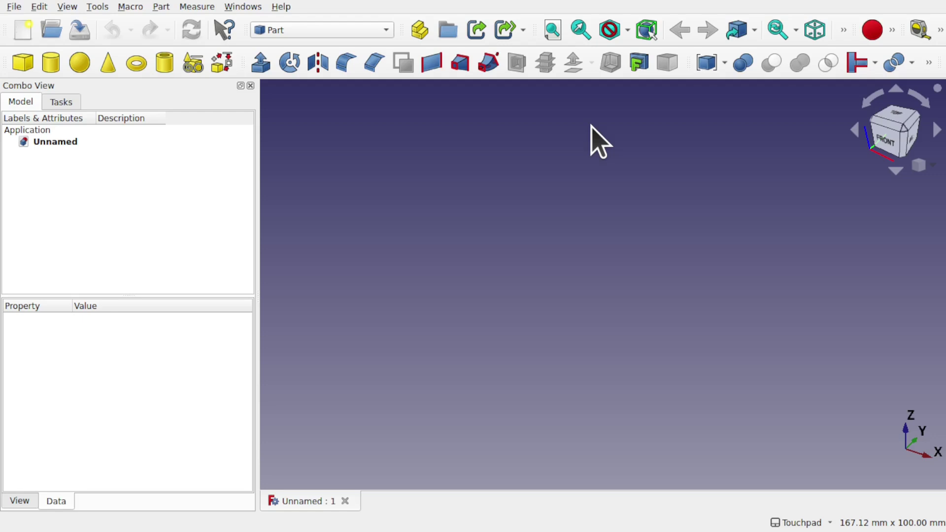
left_click(724, 67)
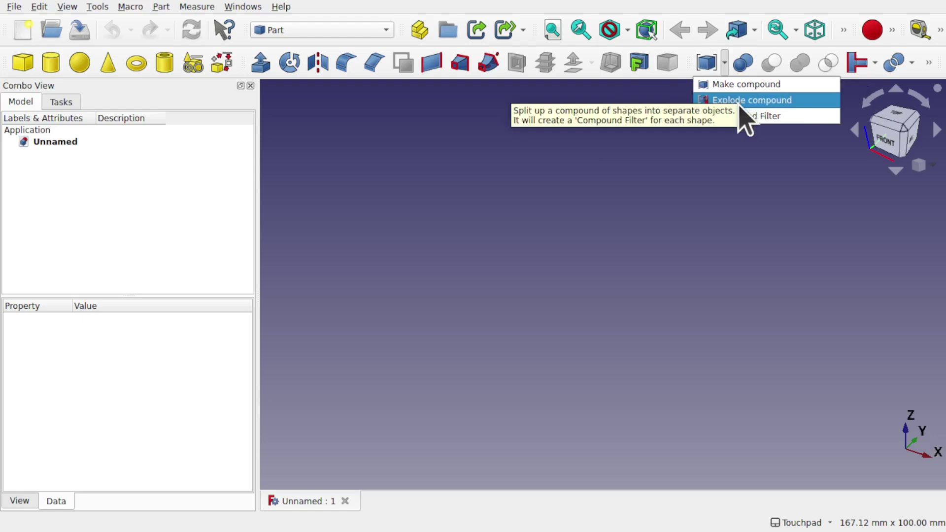
left_click(167, 7)
left_click(167, 7)
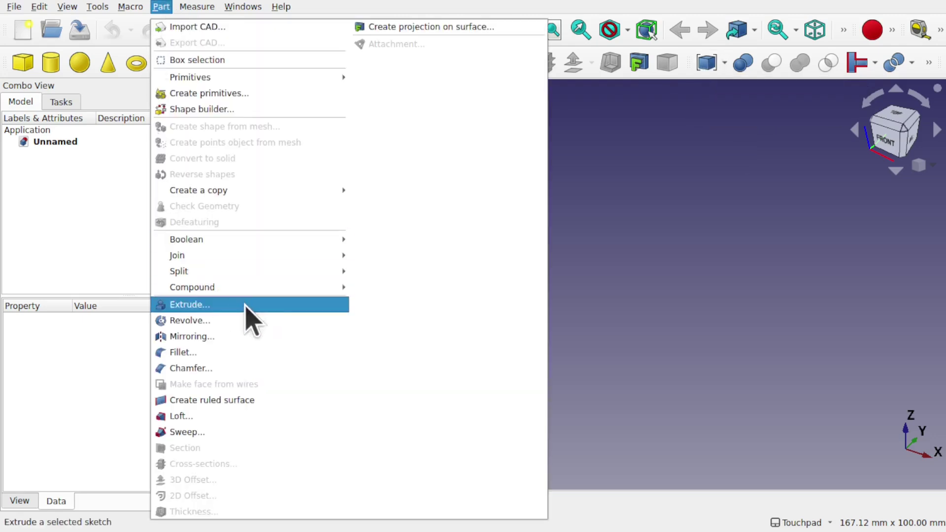
mouse_move(288, 287)
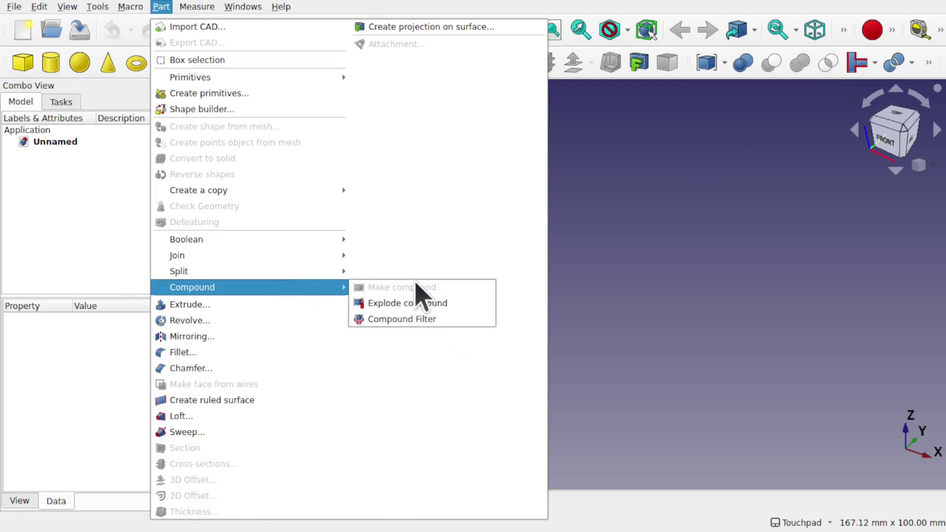
left_click(603, 256)
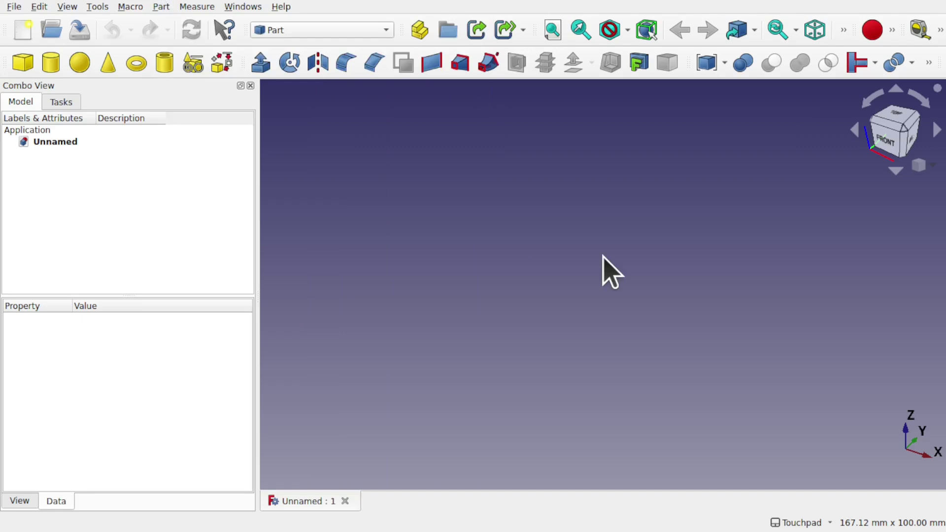
Add a default cube, cylinder and sphere to the empty document.
left_click(22, 69)
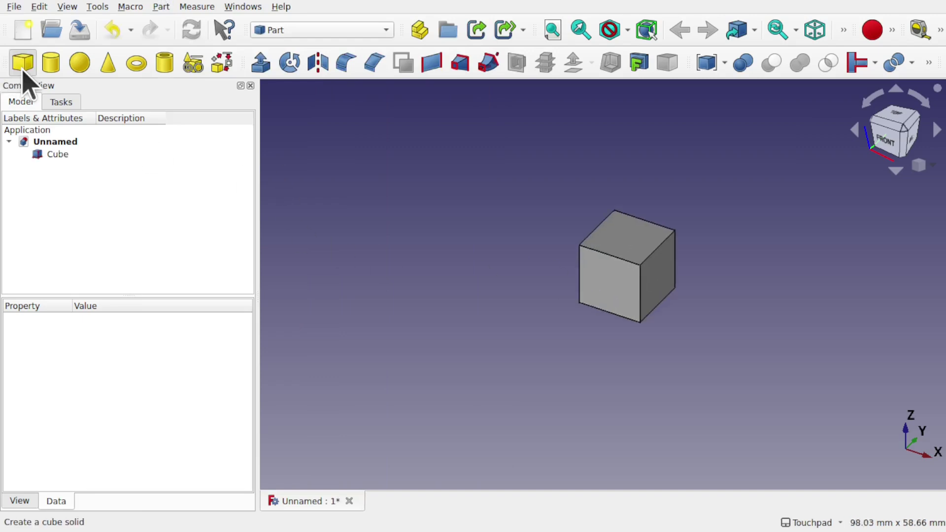
left_click(51, 64)
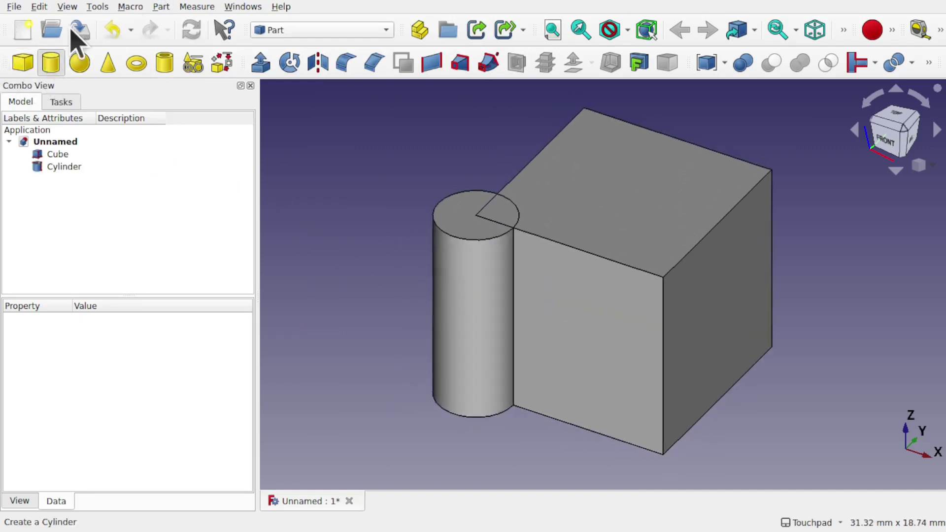
left_click(82, 64)
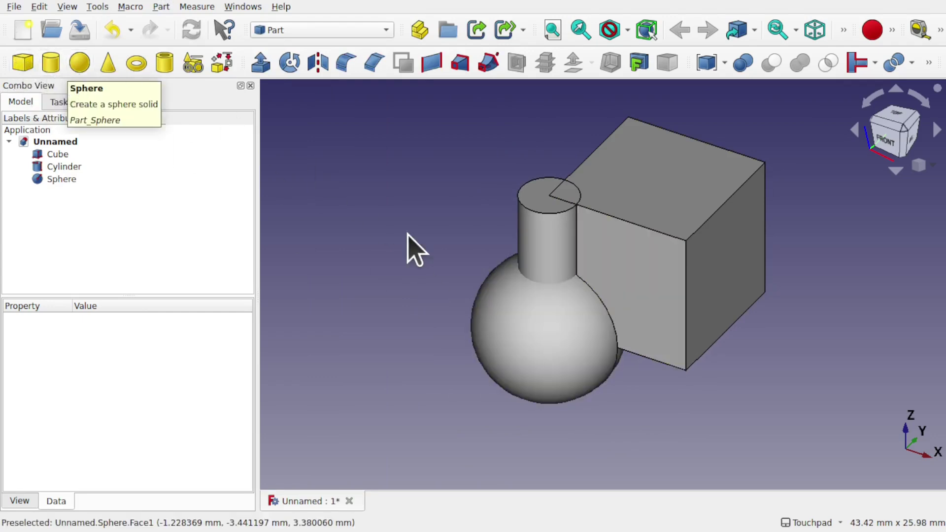
Combine the cube, cylinder and sphere into one compound.
left_click(49, 154)
left_click(69, 179, "shift")
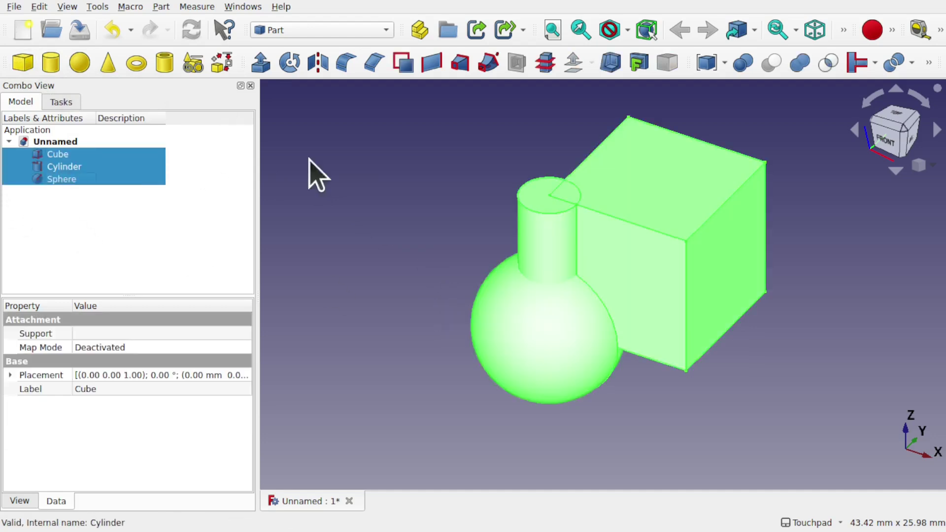
left_click(725, 62)
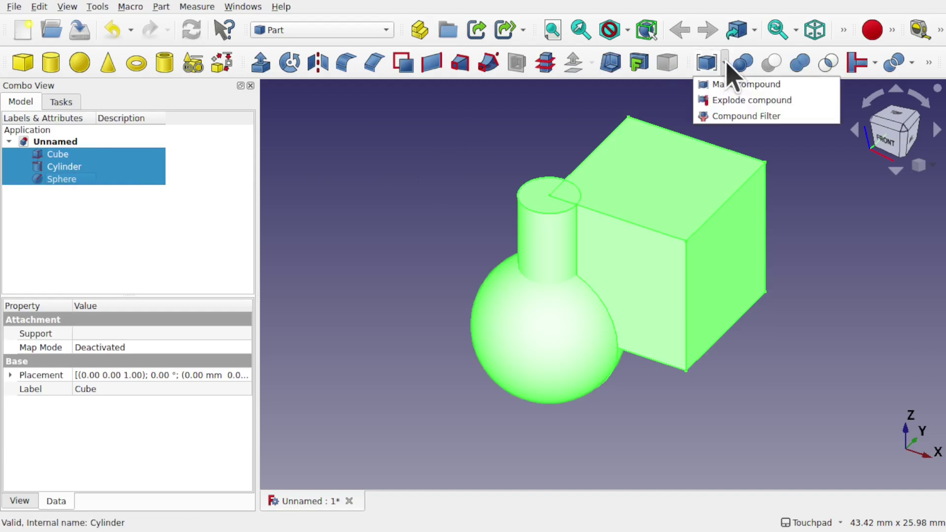
left_click(750, 85)
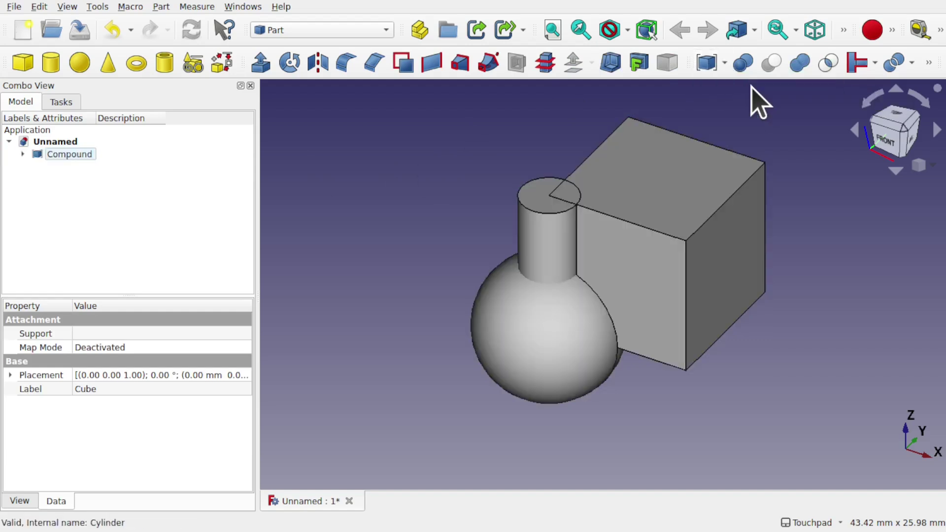
left_click(455, 173)
Apply a Boolean union to the compound.
middle_click_drag(455, 173, 598, 228)
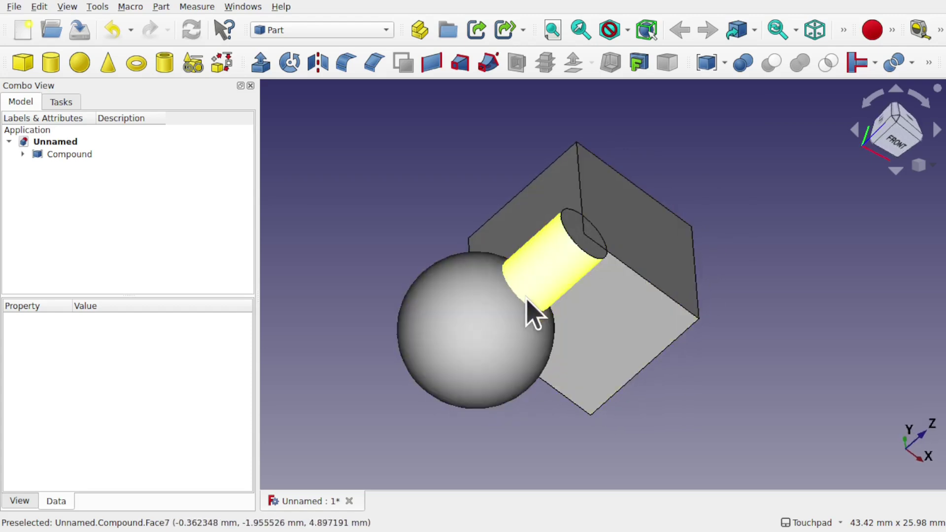
scroll(528, 308, "up", 5)
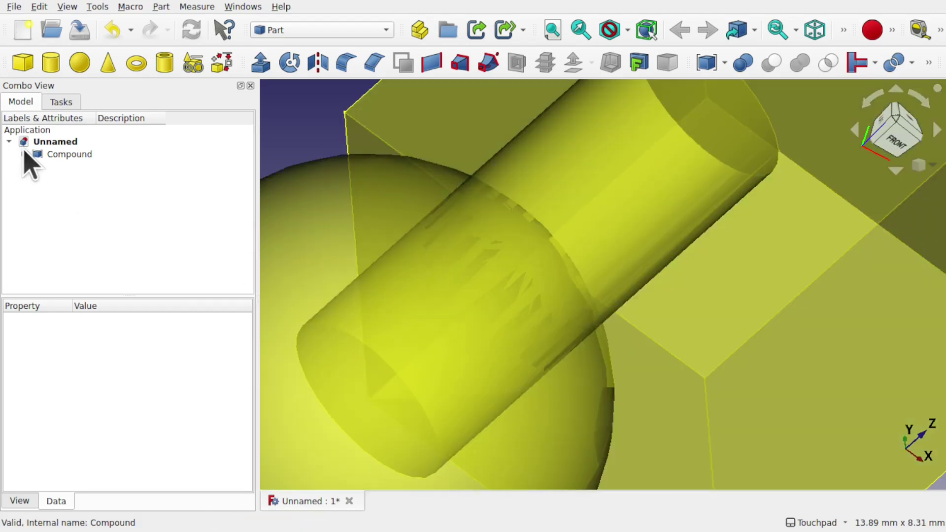
scroll(308, 140, "down", 10)
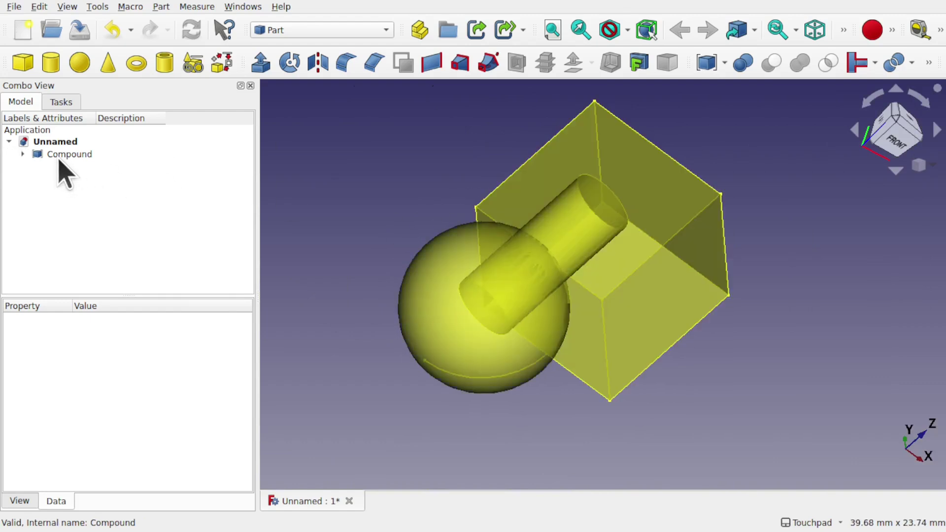
left_click(64, 155)
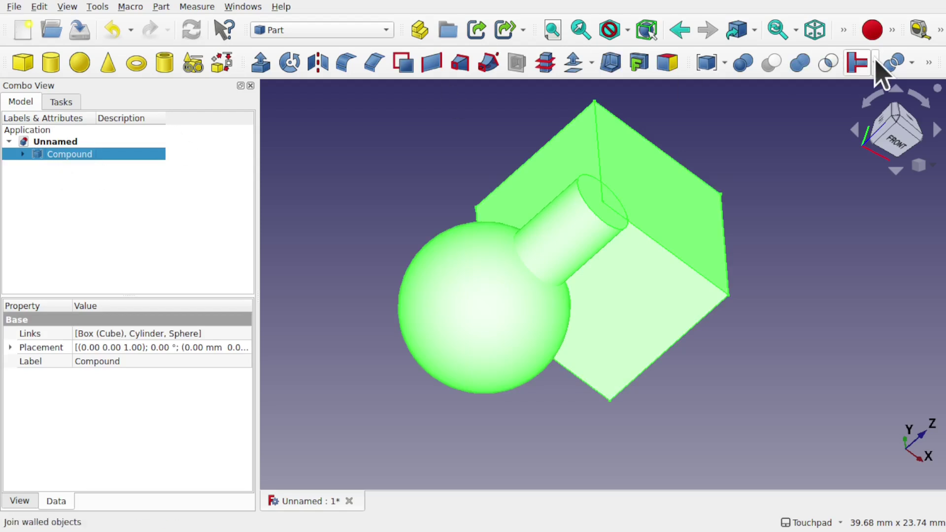
left_click(803, 62)
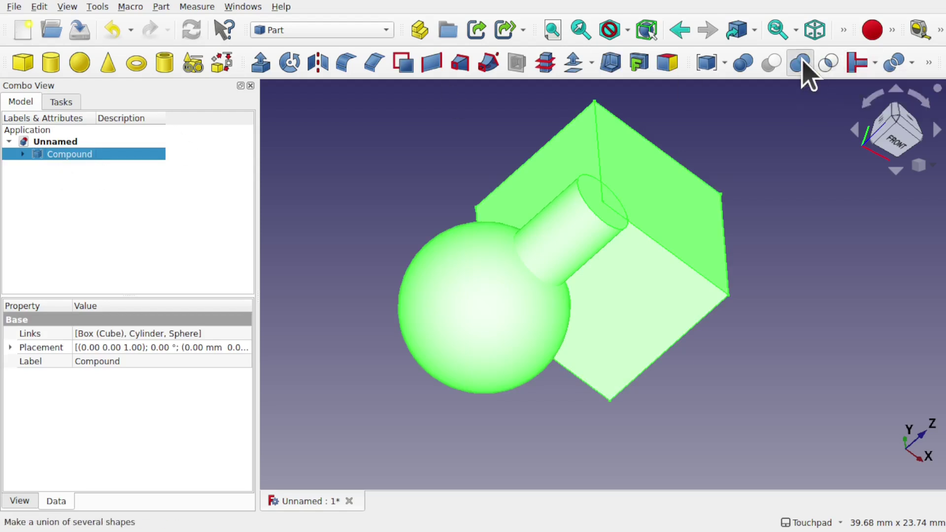
Examine the fused shape from several angles, including where the sphere, cylinder and cube meet.
middle_click_drag(768, 113, 646, 321)
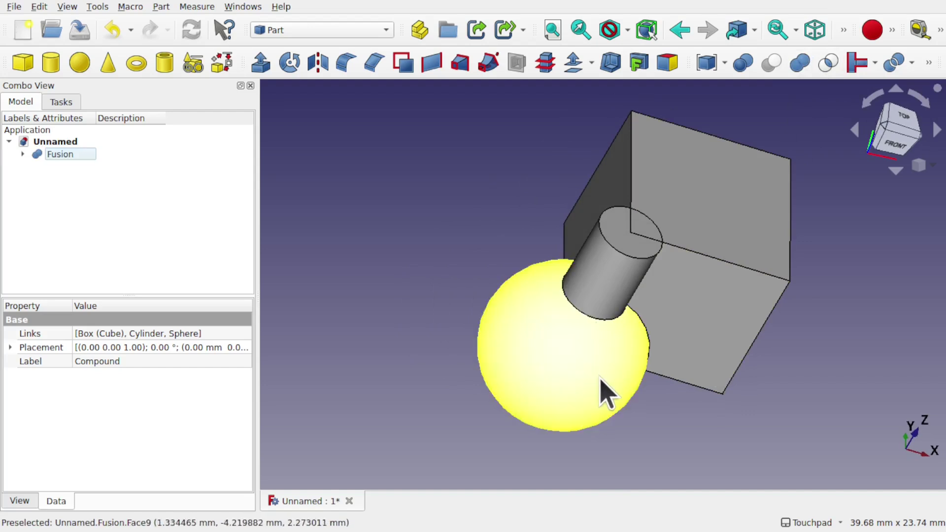
middle_click_drag(595, 339, 619, 338)
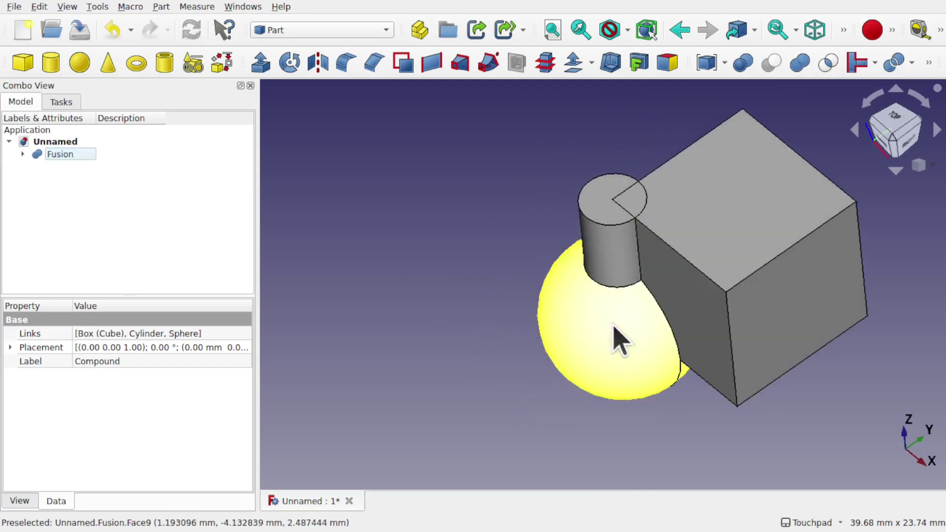
key("1")
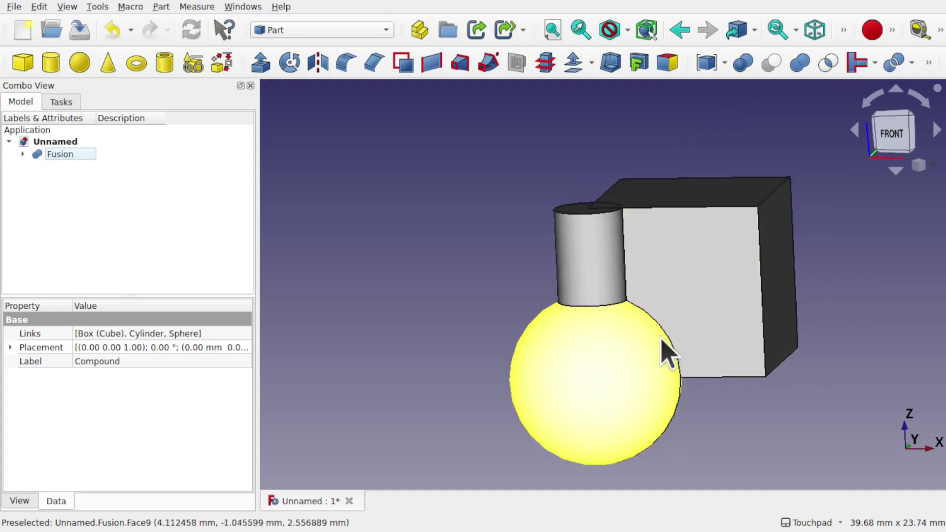
middle_click_drag(663, 339, 596, 328)
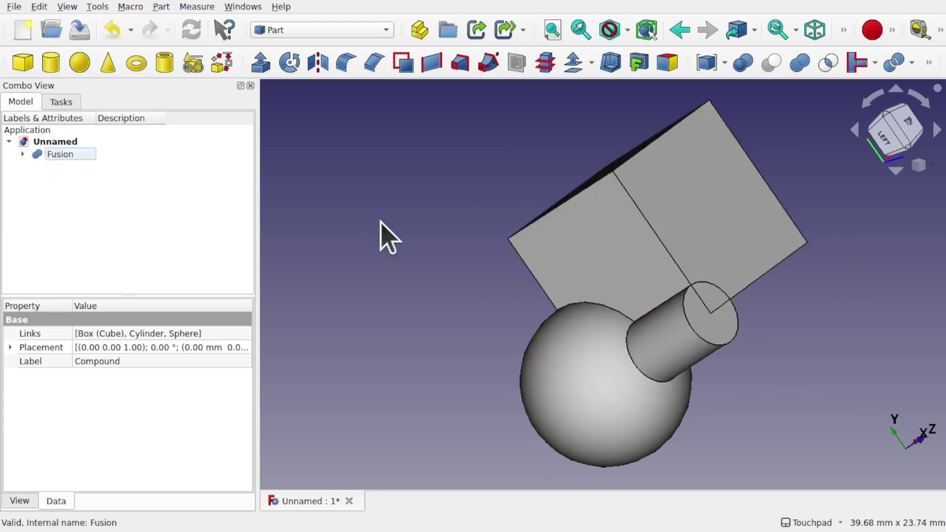
middle_click_drag(387, 237, 437, 268)
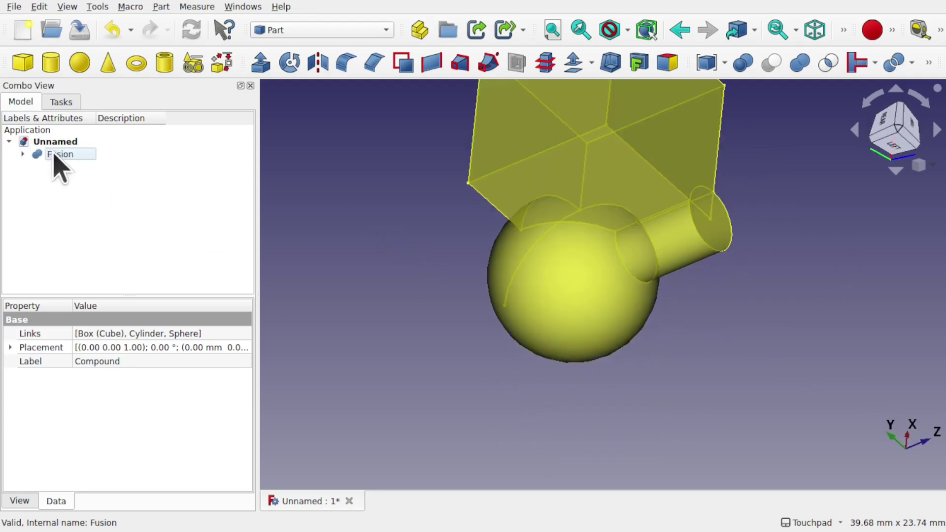
middle_click_drag(493, 212, 557, 376)
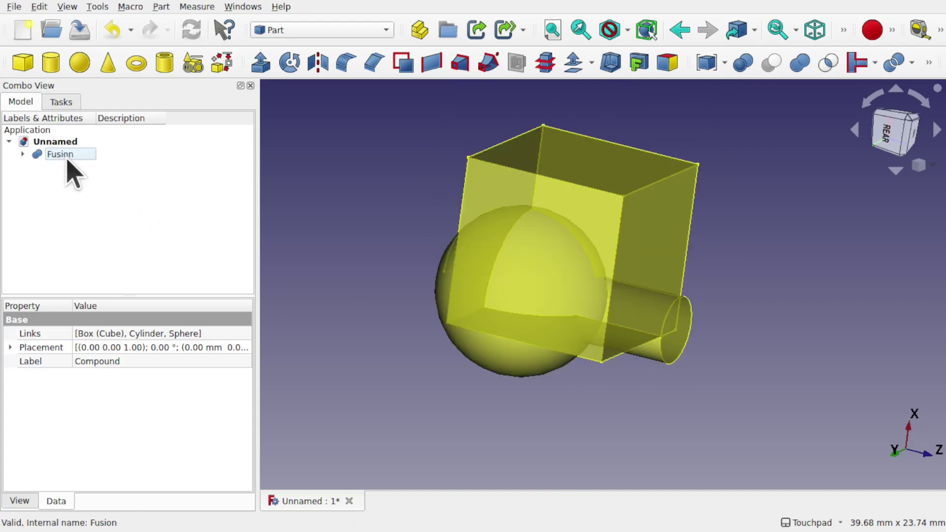
mouse_move(496, 243)
middle_mouse_down()
mouse_move(649, 237)
mouse_move(499, 261)
mouse_move(486, 237)
middle_mouse_up()
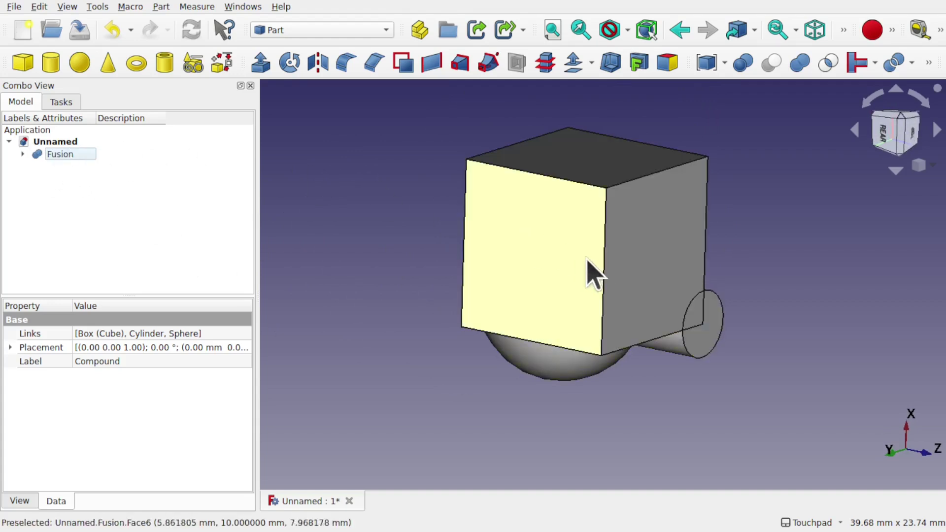
middle_click_drag(591, 271, 532, 122)
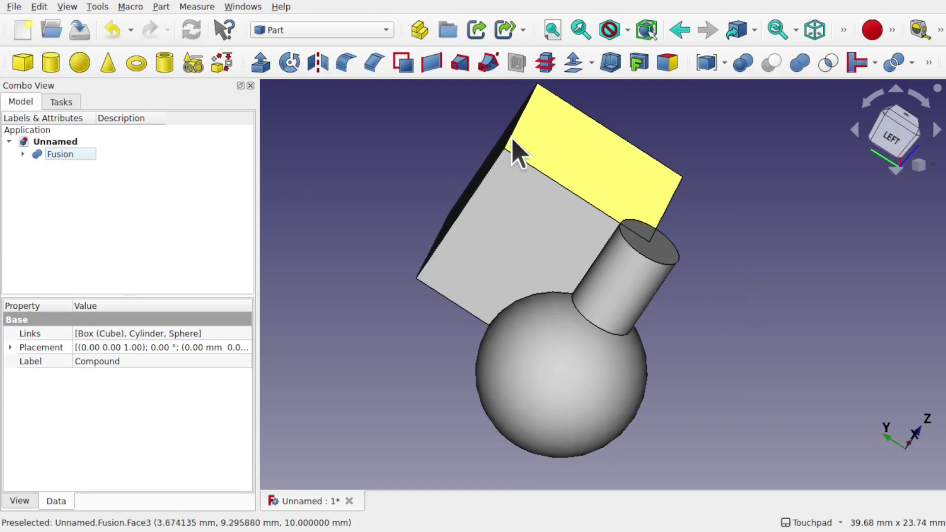
Undo the union of the compound and clear the selection.
key("ctrl+z")
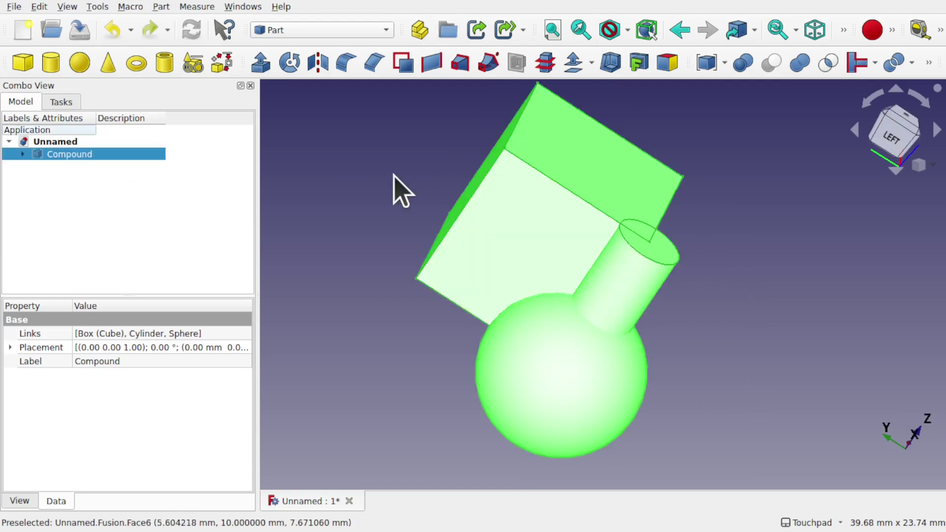
left_click(320, 239)
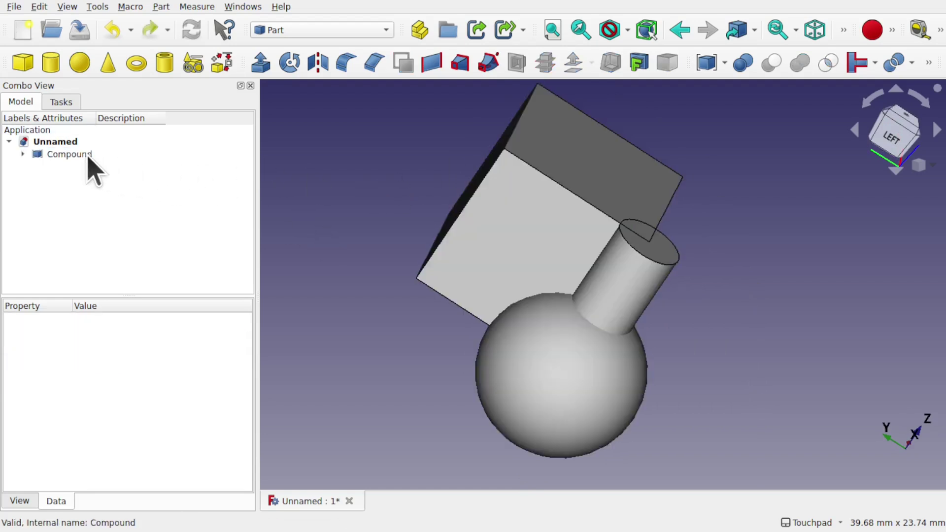
Inspect the compound from behind and below, and delete it while keeping the separate cube, cylinder and sphere.
middle_click_drag(401, 239, 671, 253, "alt")
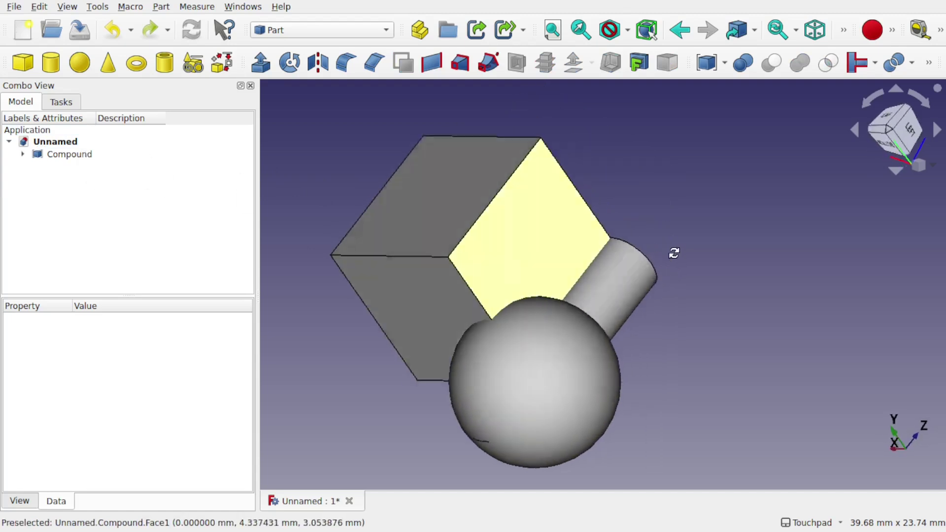
middle_click_drag(454, 271, 643, 263, "alt")
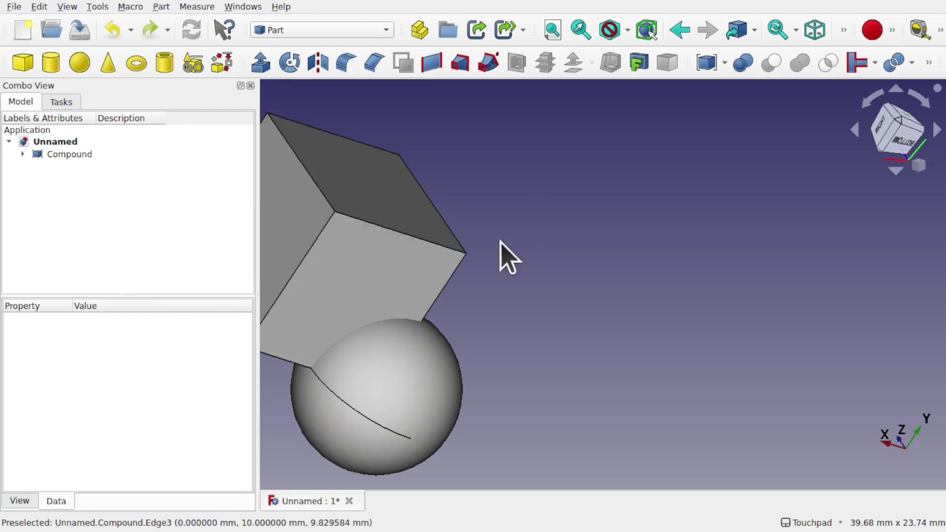
middle_click_drag(507, 258, 675, 256, "shift")
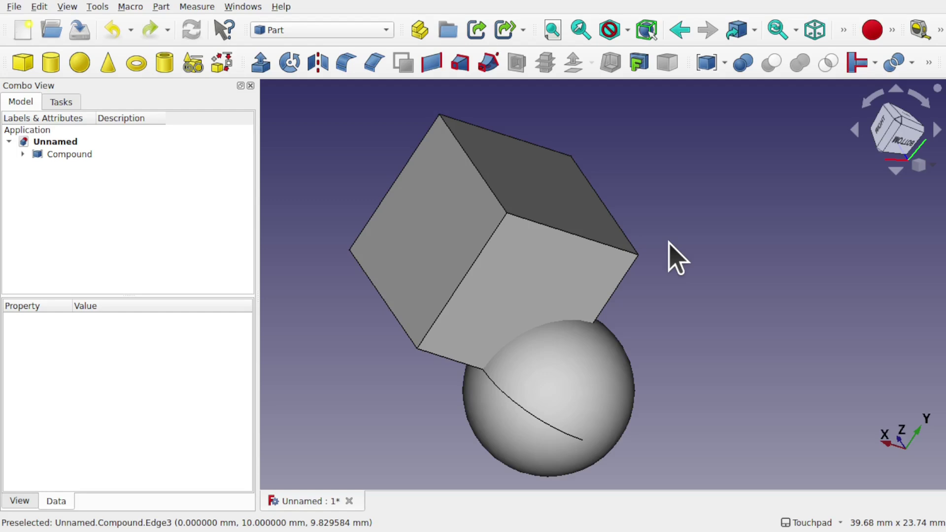
left_click(60, 156)
key("Delete")
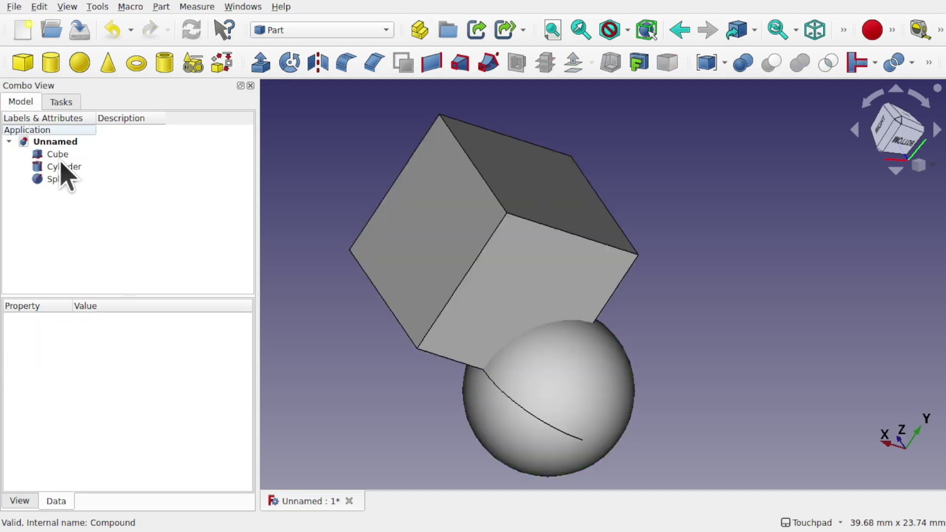
Delete the cube, cylinder and sphere from the document.
left_click(58, 154)
left_click(69, 180, "shift")
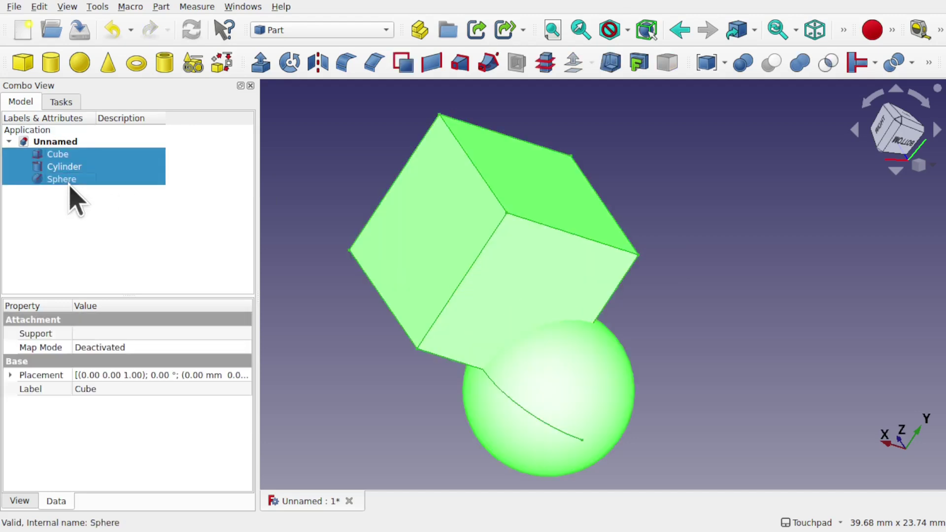
key("Delete")
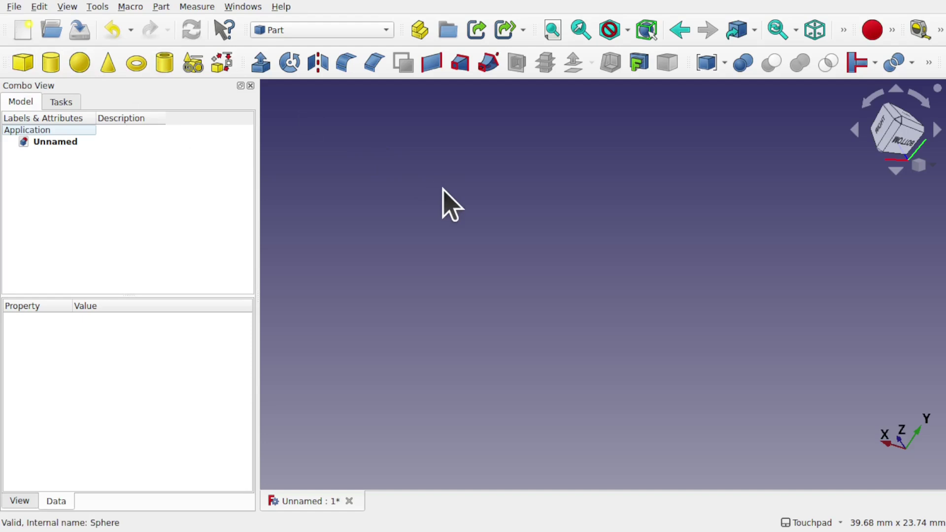
Switch to the Sketcher workbench and create a new sketch on the XY plane.
left_click(338, 30)
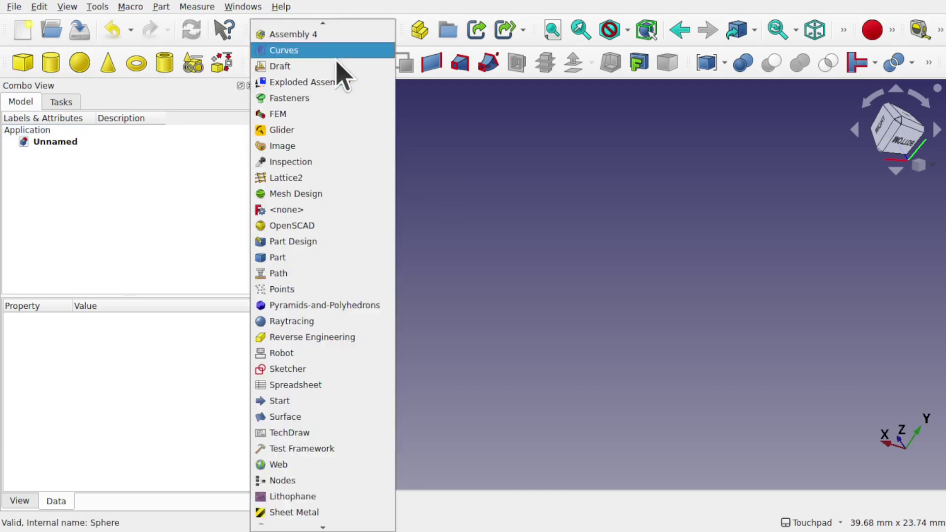
left_click(351, 370)
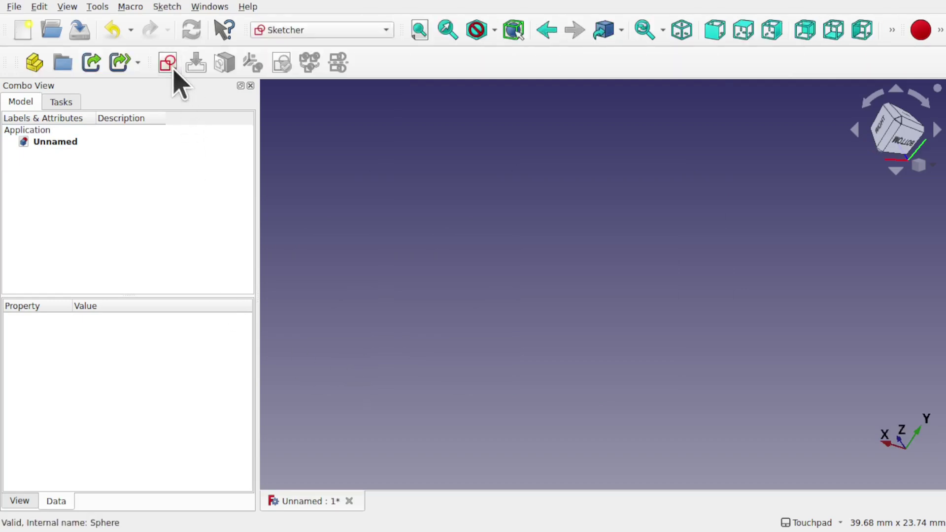
left_click(170, 66)
left_click(515, 342)
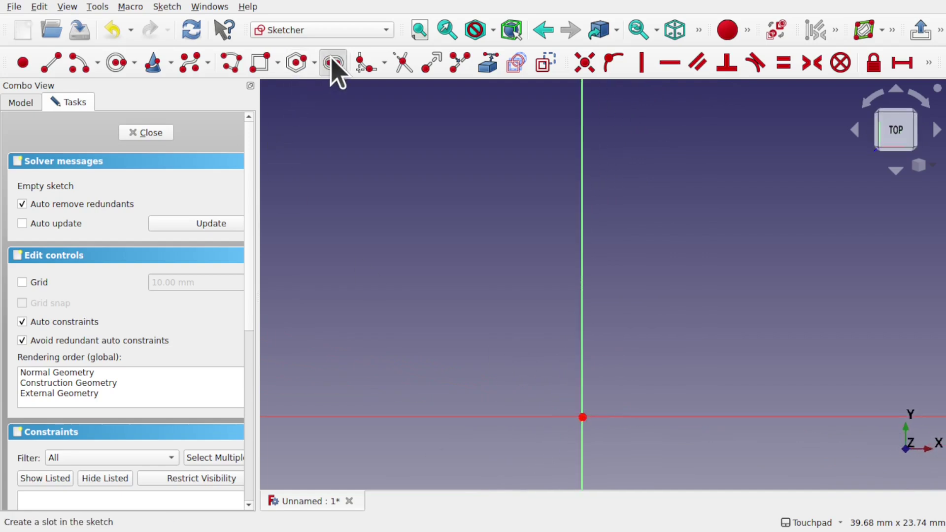
Sketch two tilted slots, one above and left of the origin, the other right of the vertical axis with about 1.8 mm radius.
left_click(334, 63)
left_click(426, 200)
left_click(549, 227)
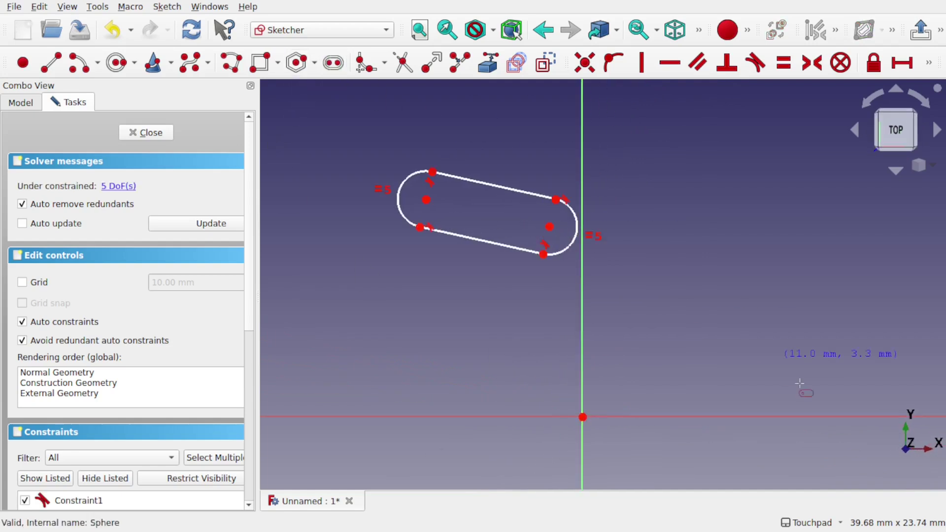
left_click(706, 377)
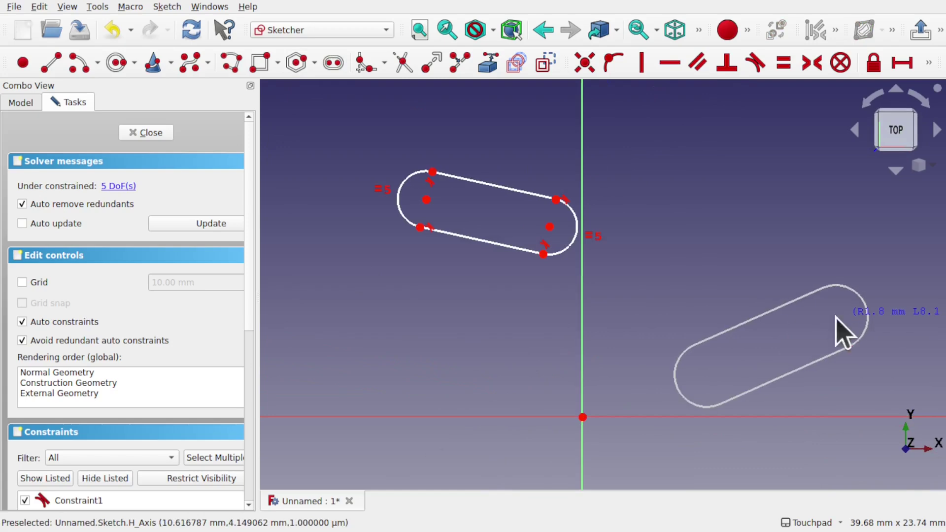
left_click(838, 317)
Draw a small upright rectangle below the left slot and close the sketch.
left_click(278, 63)
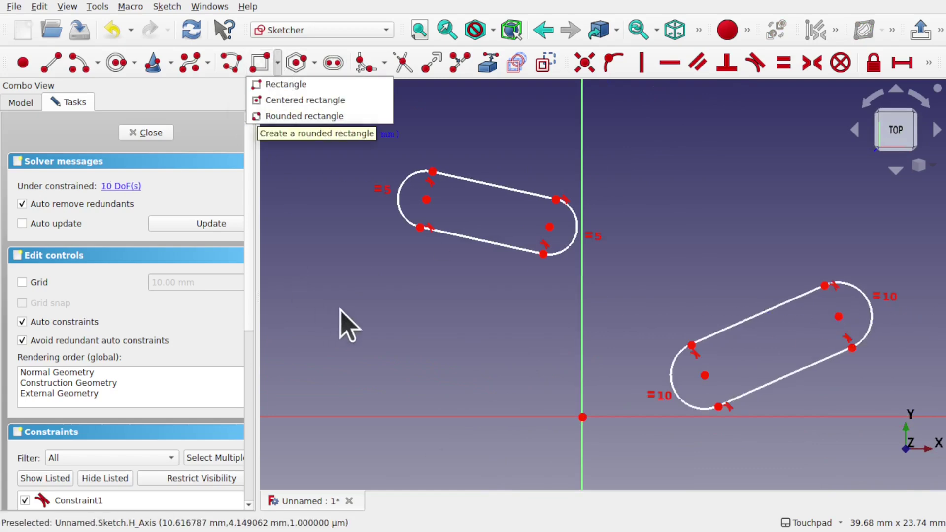
left_click(347, 325)
left_click(262, 65)
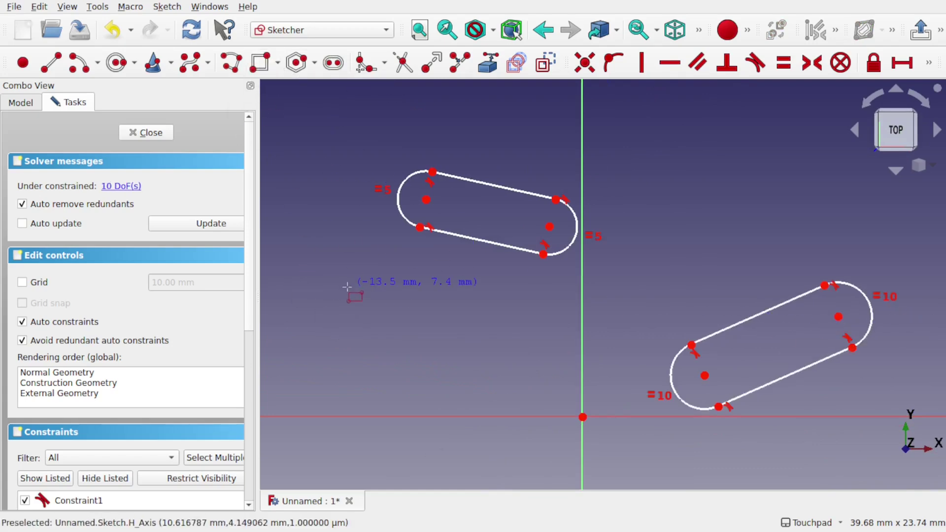
left_click(347, 287)
left_click(410, 359)
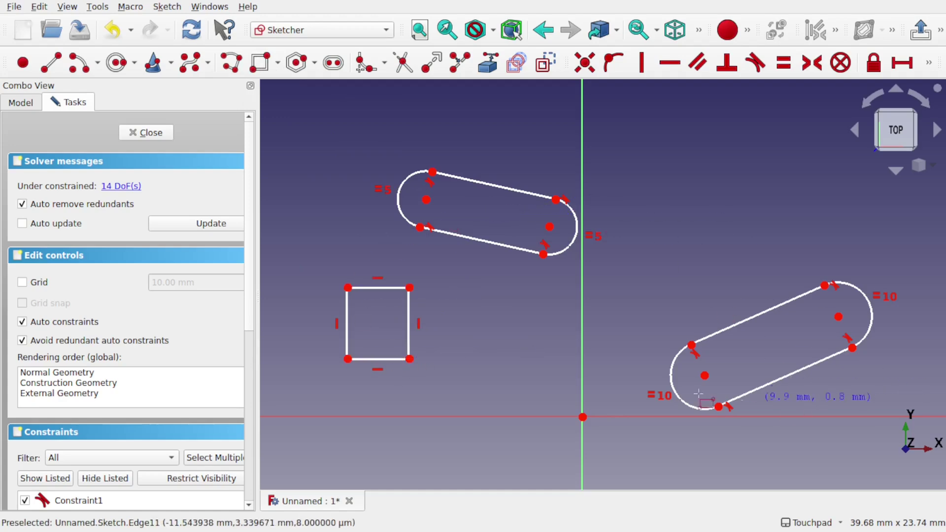
left_click(148, 134)
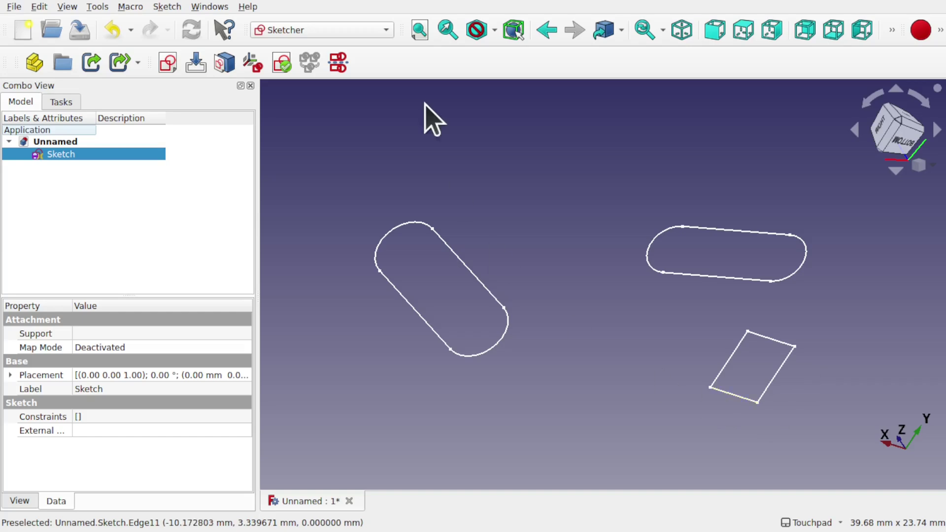
Switch to the Part workbench and extrude the sketch 10 mm along its normal as a solid.
left_click(326, 31)
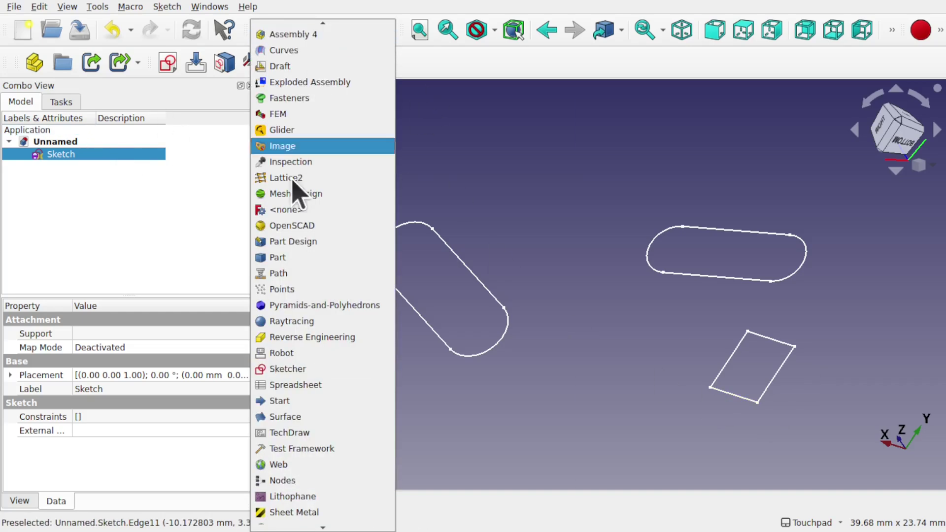
left_click(299, 258)
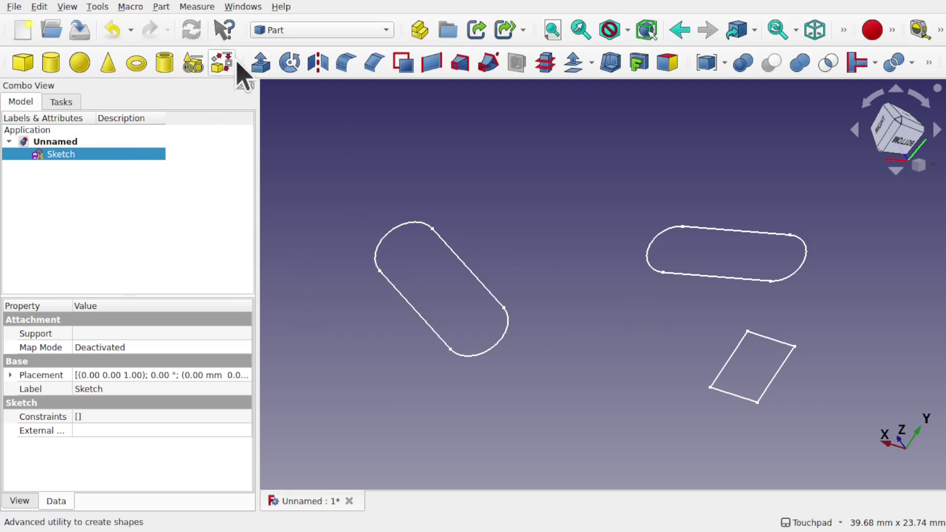
left_click(262, 68)
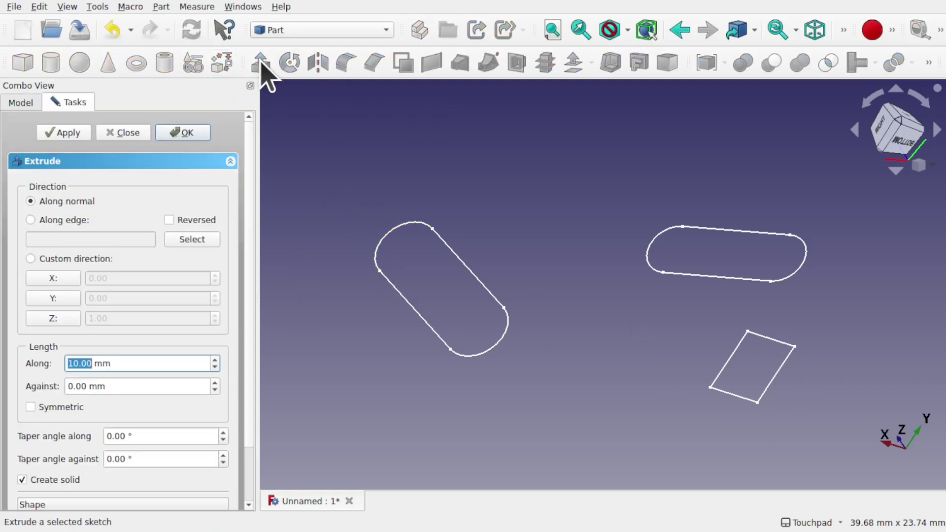
left_click(182, 134)
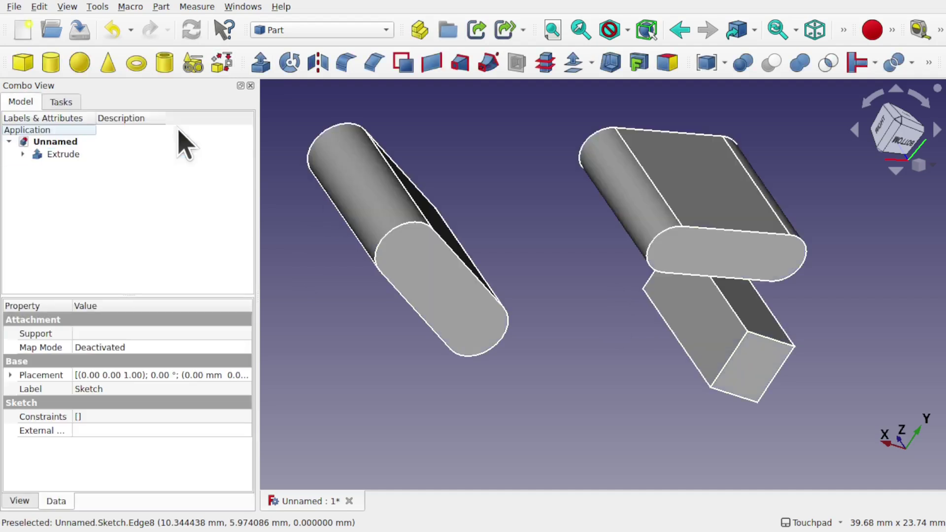
Explode the extrusion into separate objects with the Explode compound tool.
left_click(69, 155)
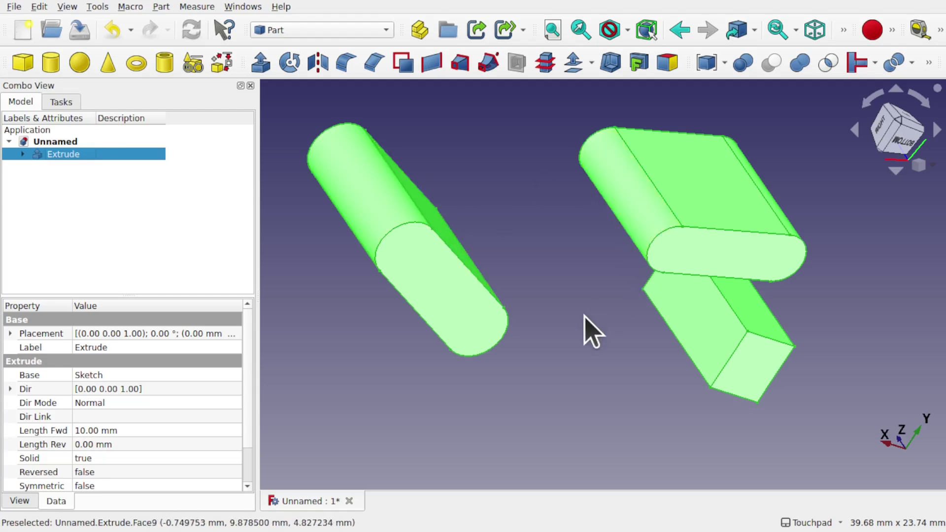
left_click(162, 7)
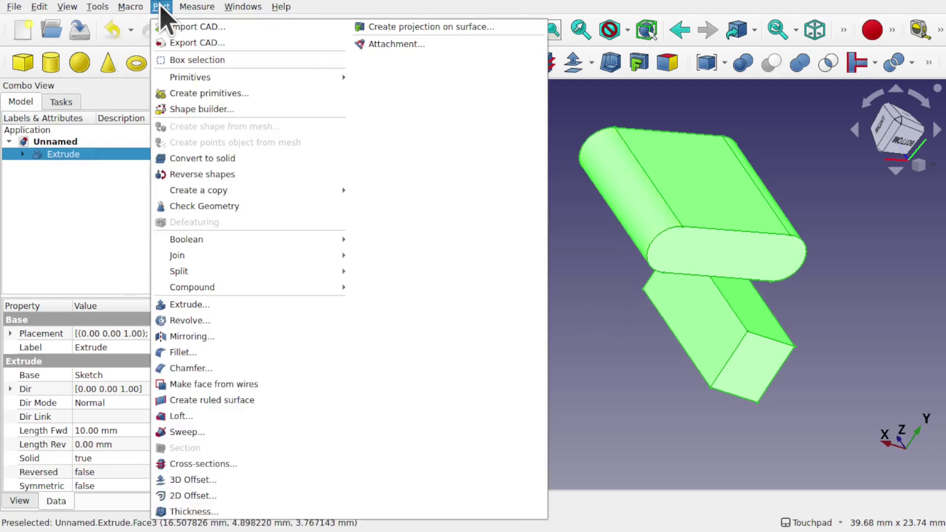
mouse_move(331, 288)
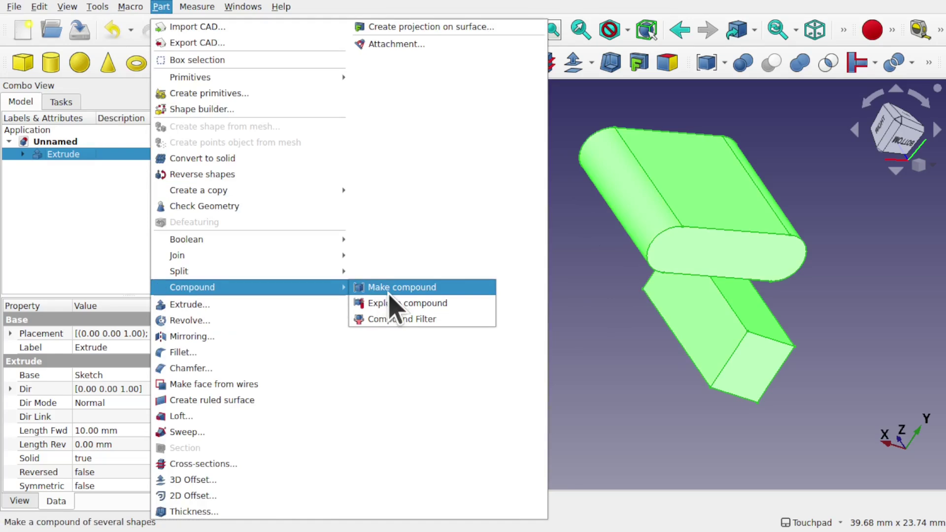
left_click(413, 304)
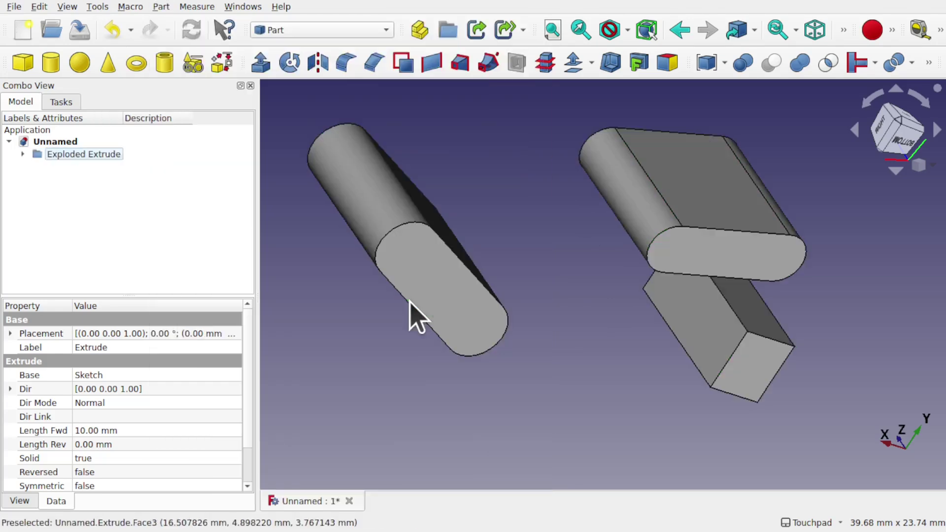
Expand the exploded extrusion group and highlight each piece in turn to see which solid it represents.
left_click(23, 154)
left_click(78, 168)
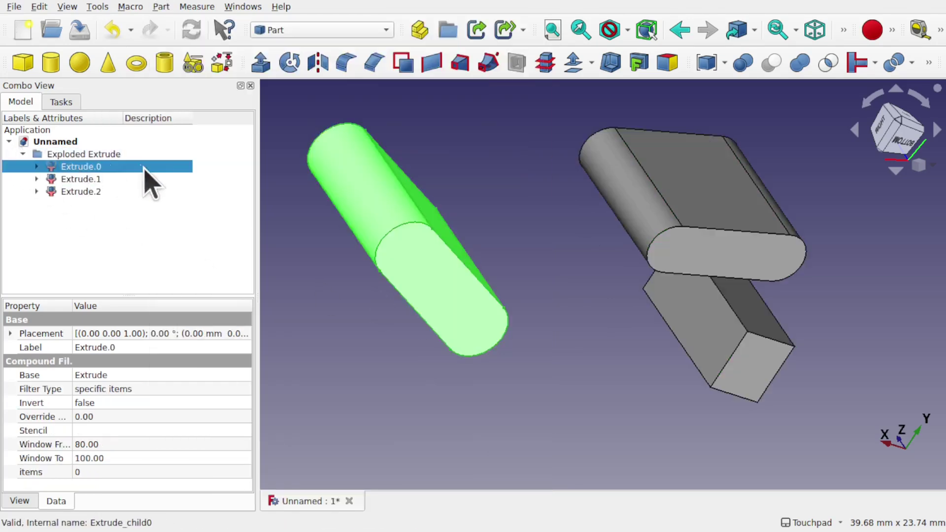
left_click(84, 179)
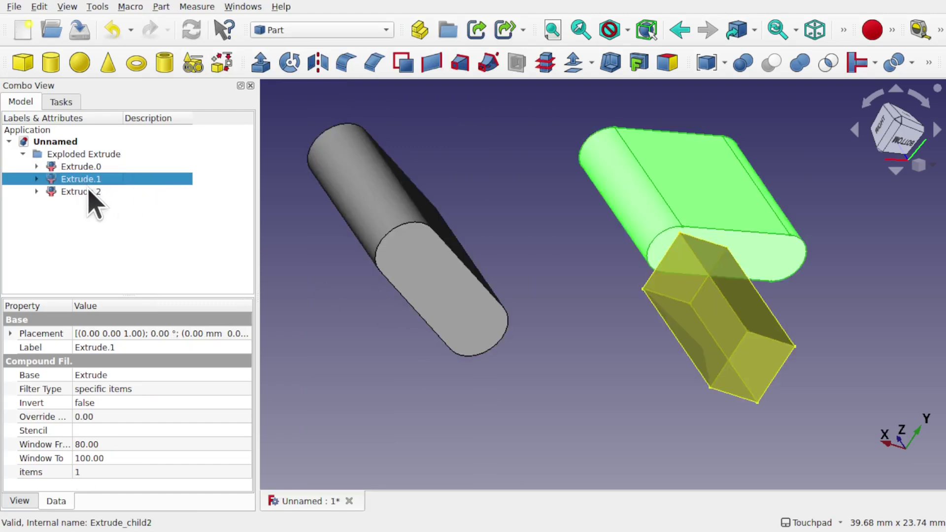
left_click(89, 192)
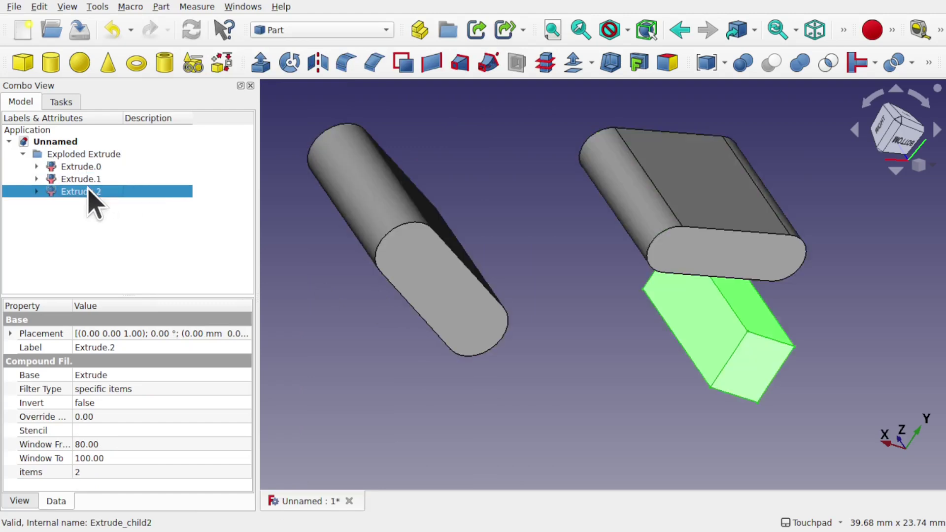
Delete the exploded extrusion group with its contents, and the original extrusion, keeping the sketch.
left_click(88, 155)
key("Delete")
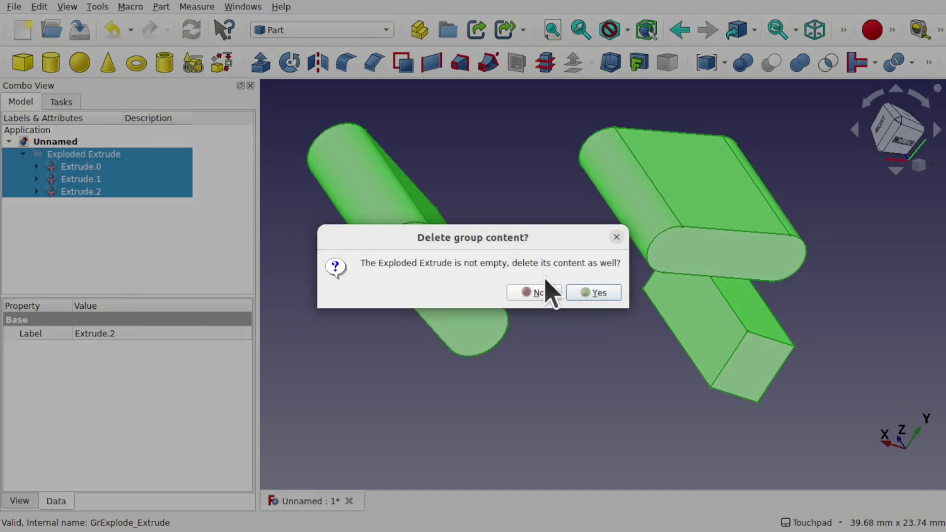
left_click(595, 293)
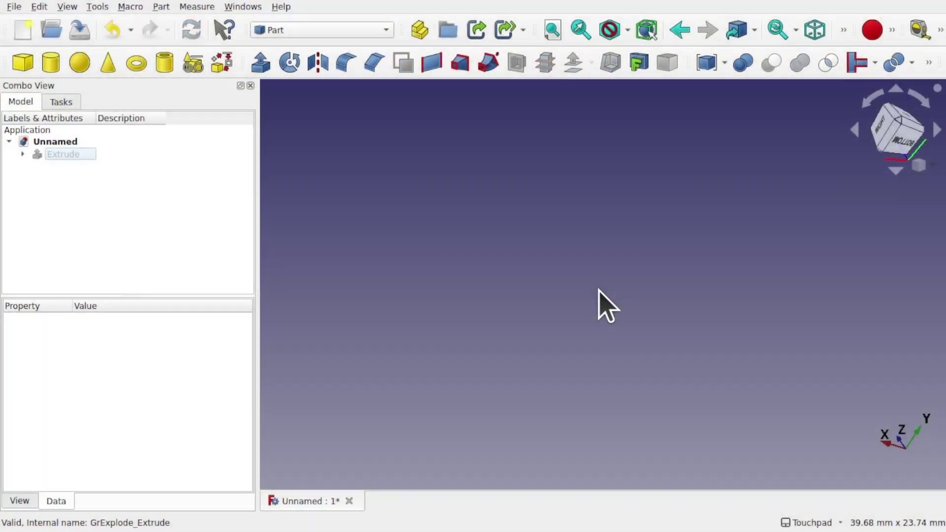
left_click(74, 154)
key("Delete")
Make the hidden sketch visible again and clear the selection.
left_click(74, 154)
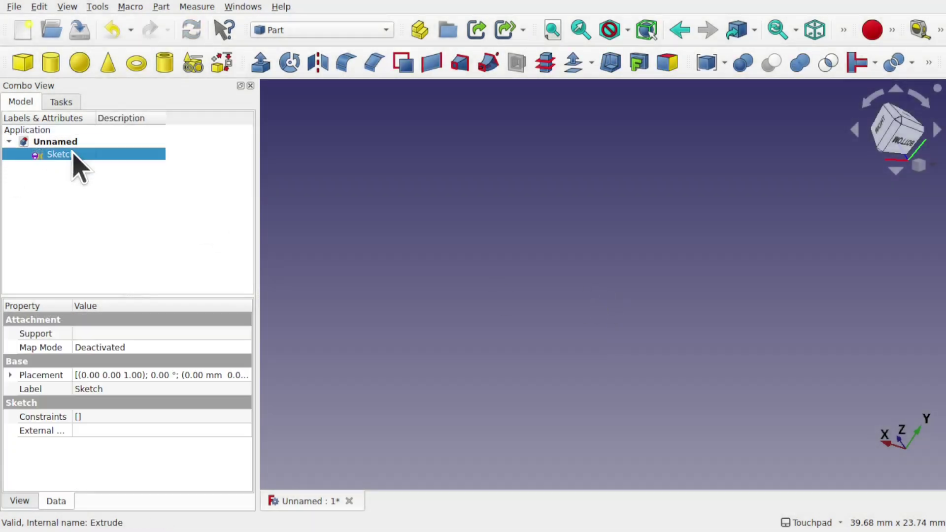
key("space")
scroll(537, 278, "down", 3)
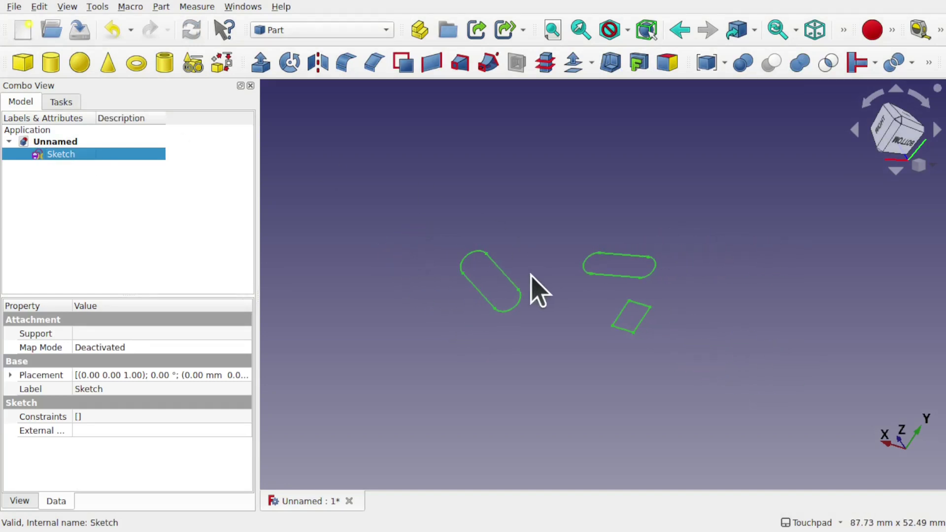
left_click(531, 276)
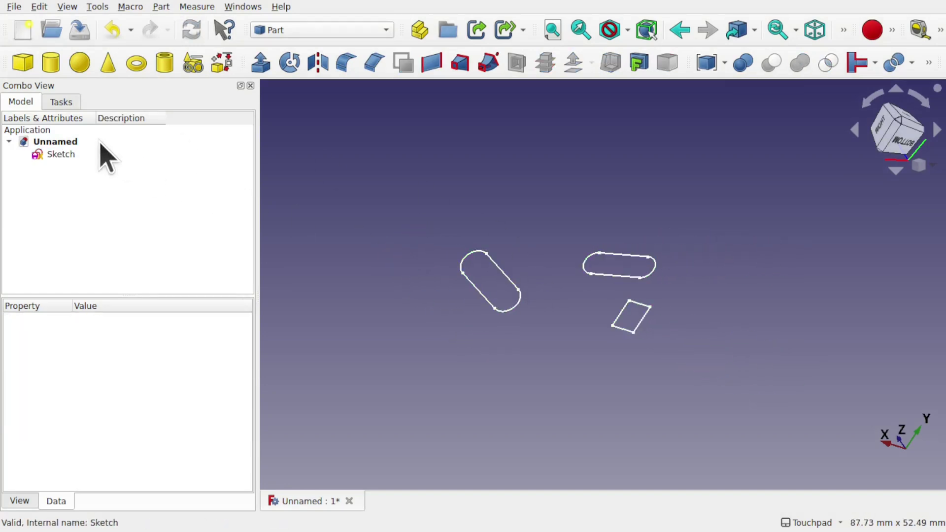
Explode the sketch into separate profiles with the Explode compound tool.
left_click(63, 155)
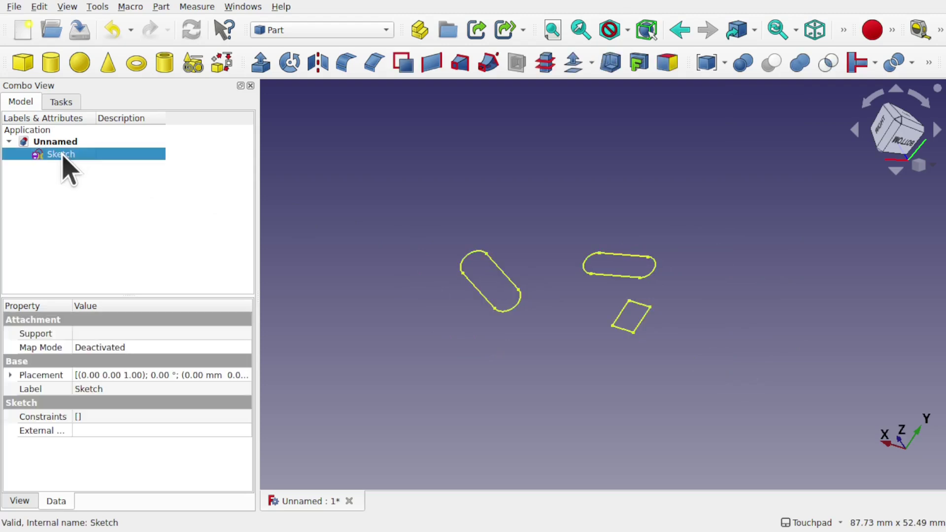
left_click(162, 7)
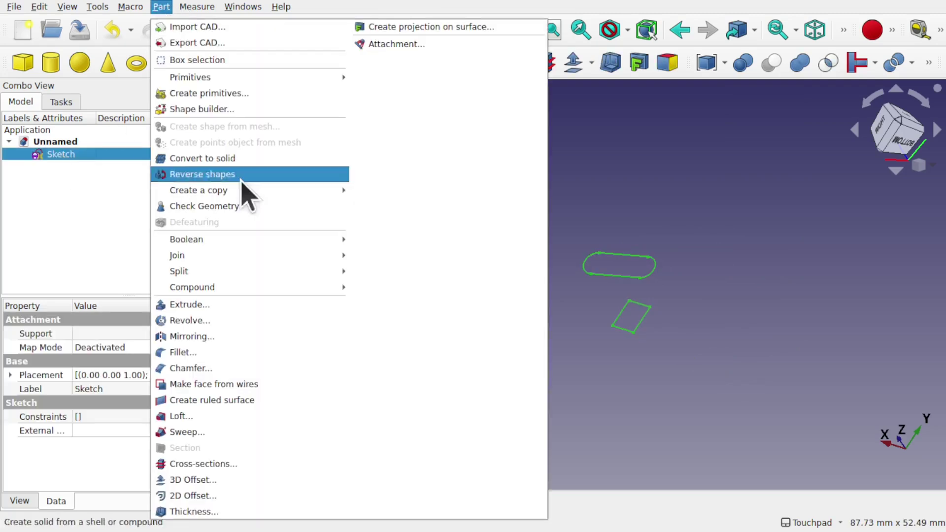
mouse_move(311, 289)
left_click(394, 303)
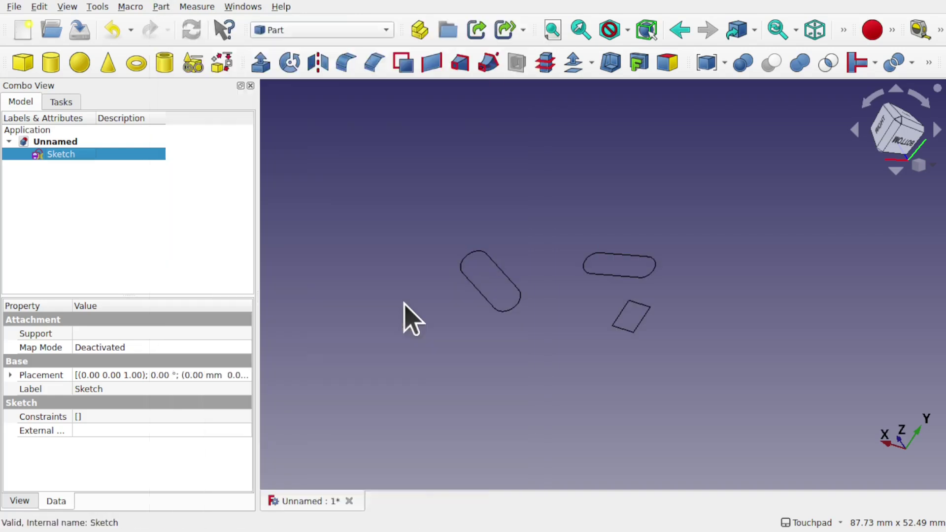
Expand the exploded sketch group and highlight each child in turn to identify its slot or rectangle.
scroll(596, 293, "up", 3)
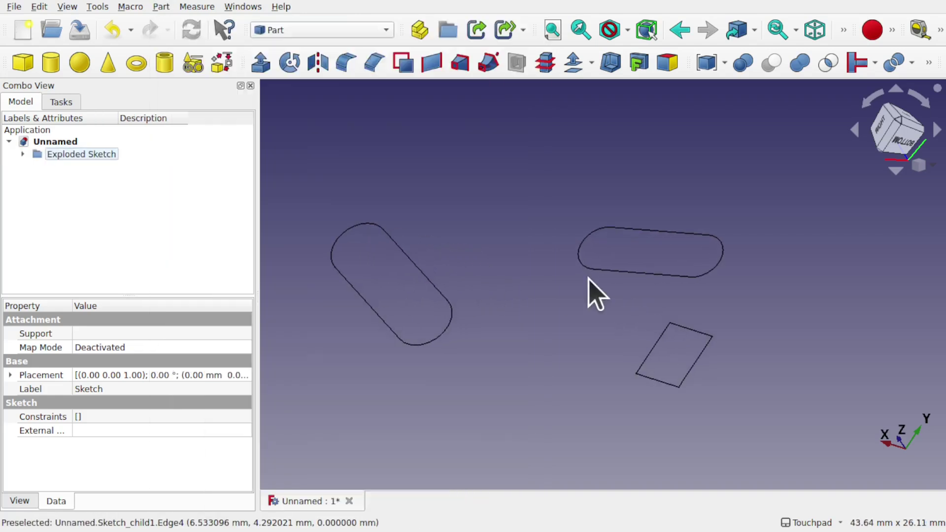
left_click(22, 154)
left_click(61, 157)
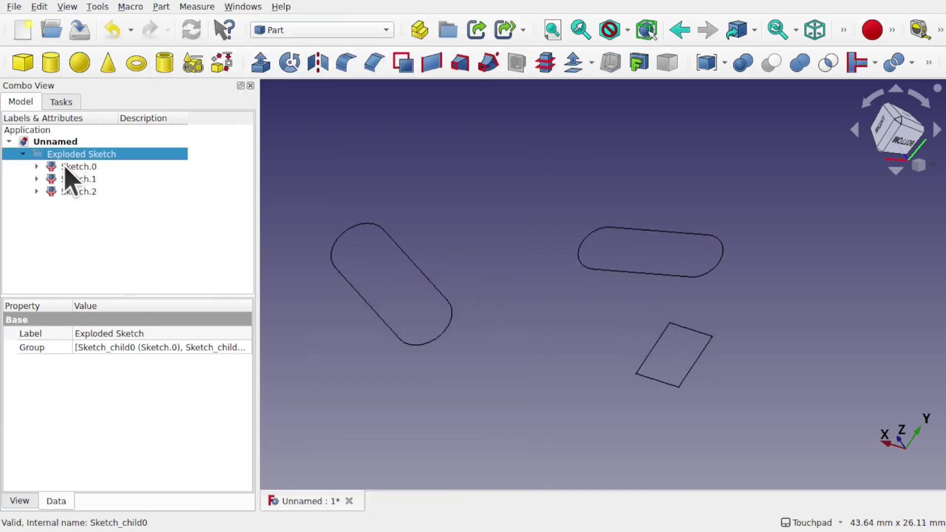
left_click(63, 164)
left_click(88, 179)
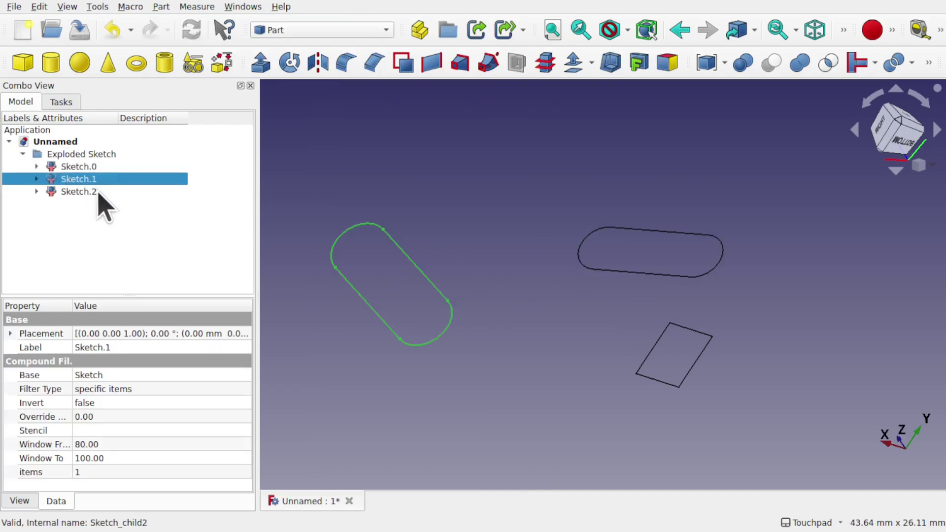
left_click(90, 196)
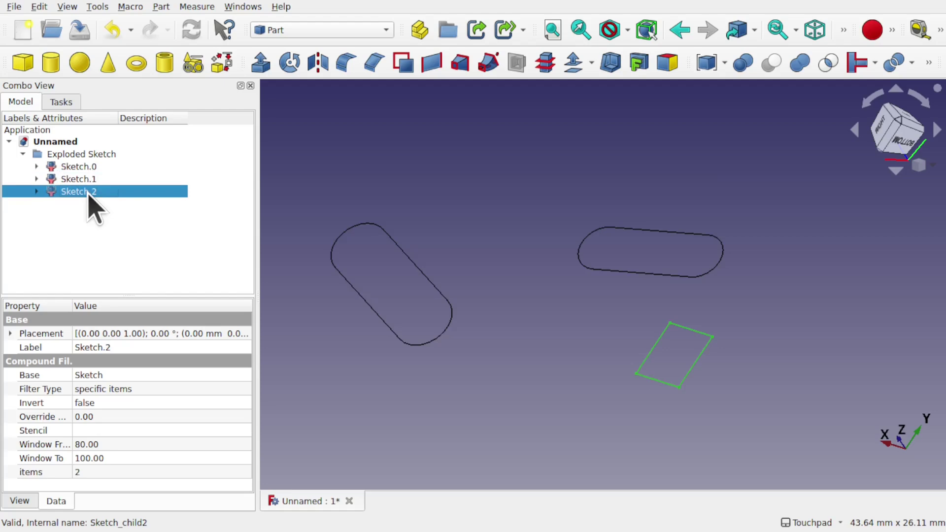
Delete the exploded sketch group together with its contents, and delete the original sketch as well.
left_click(87, 155, "shift")
key("Delete")
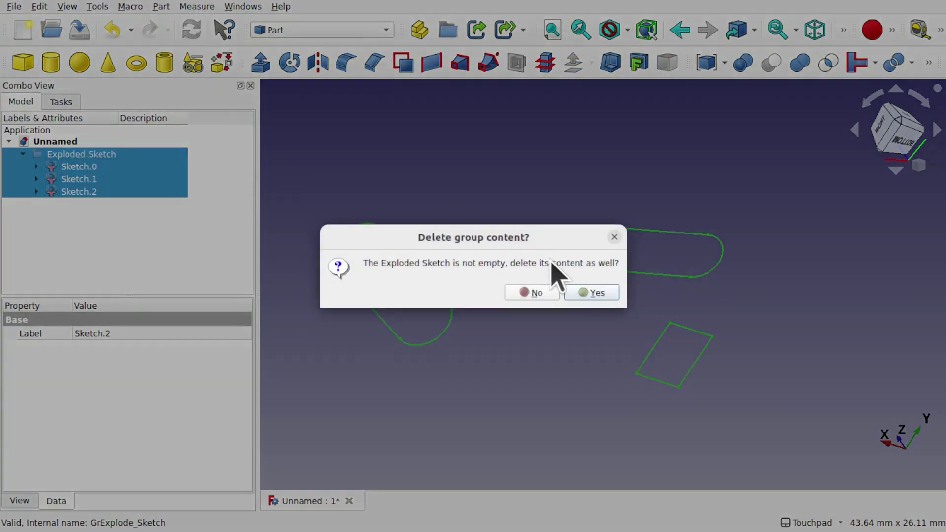
left_click(589, 293)
left_click(69, 156)
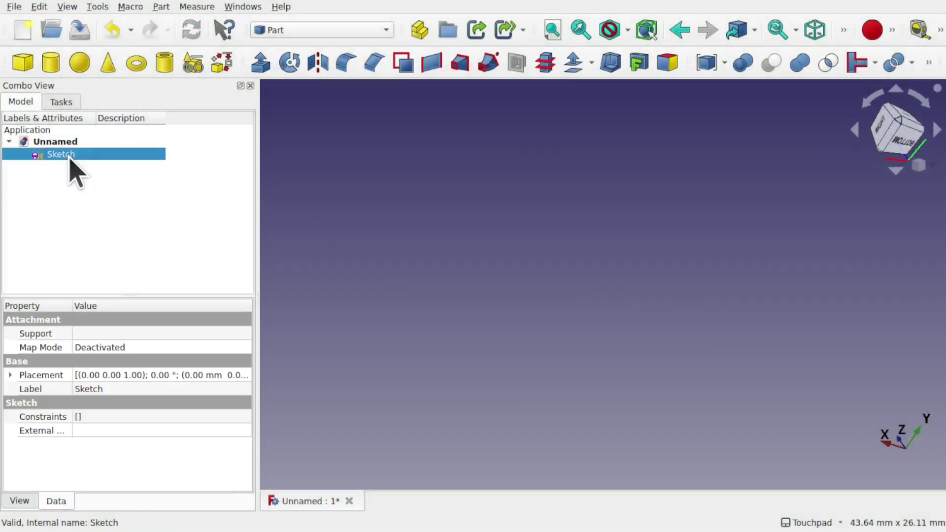
key("Delete")
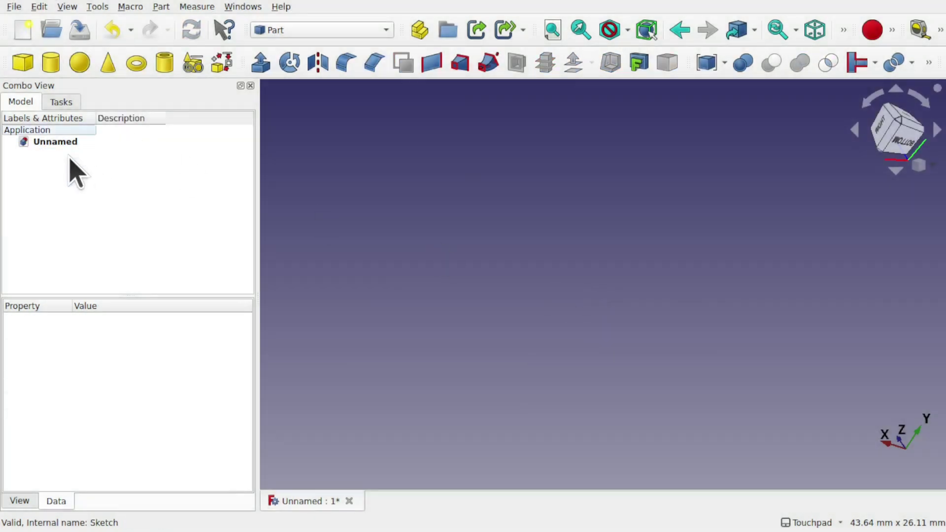
Switch to the Sketcher workbench and create a new sketch on the XY-Plane with no offset.
left_click(327, 32)
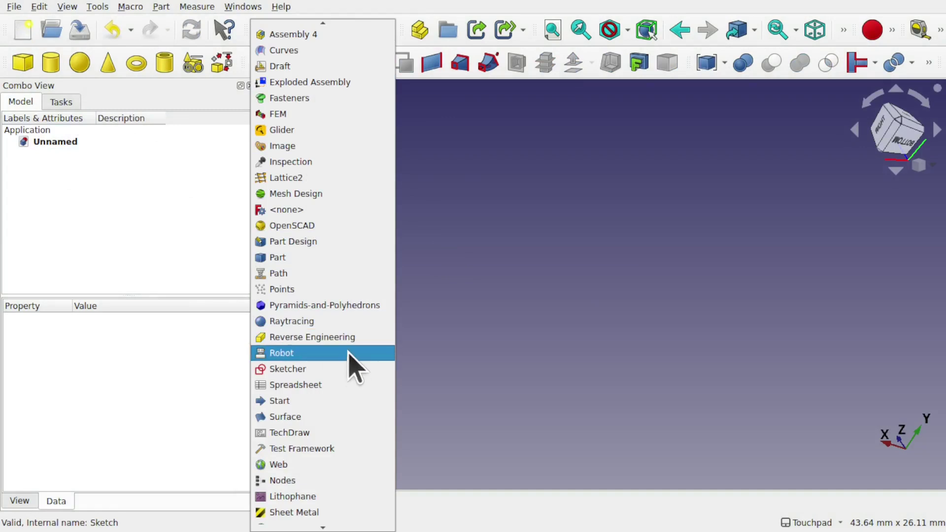
left_click(347, 369)
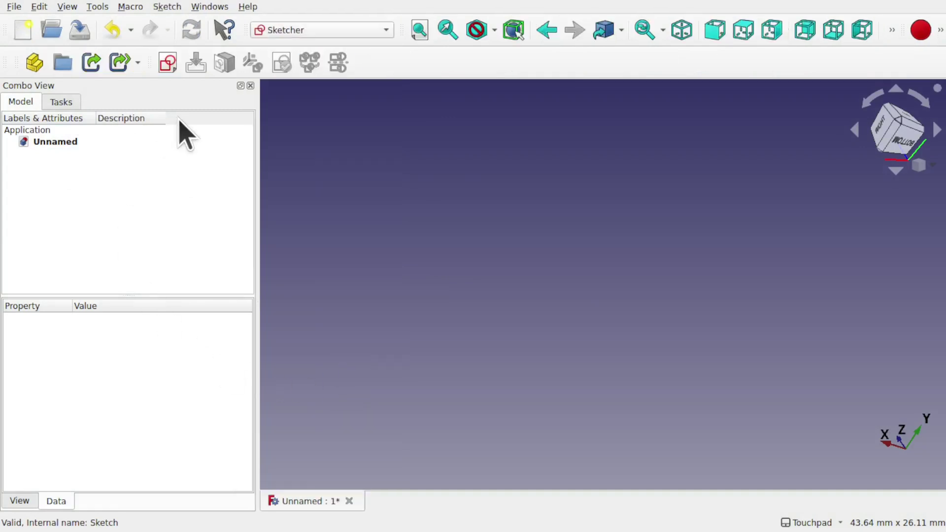
left_click(169, 64)
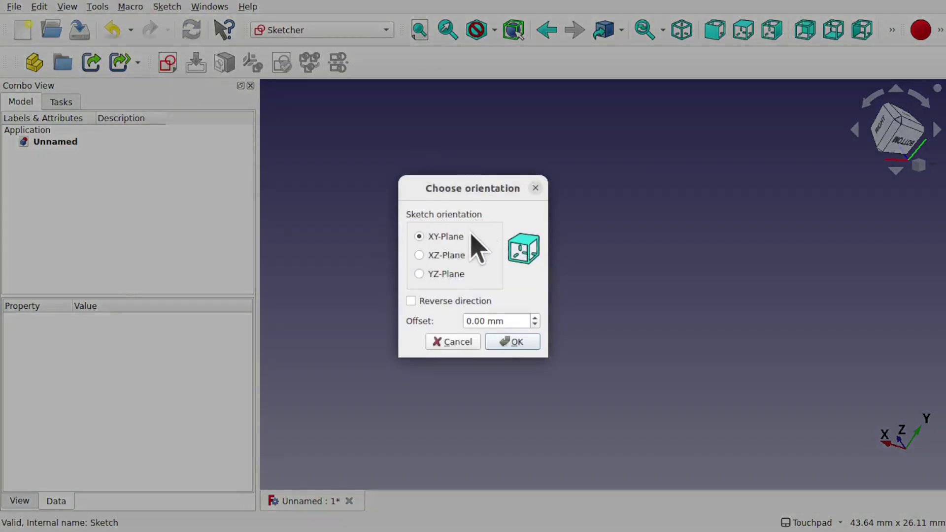
left_click(515, 342)
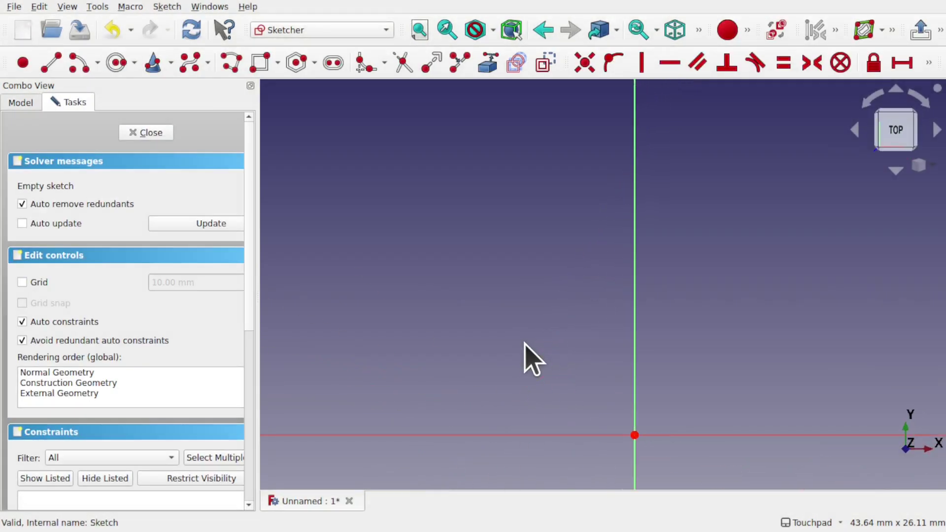
key("shift")
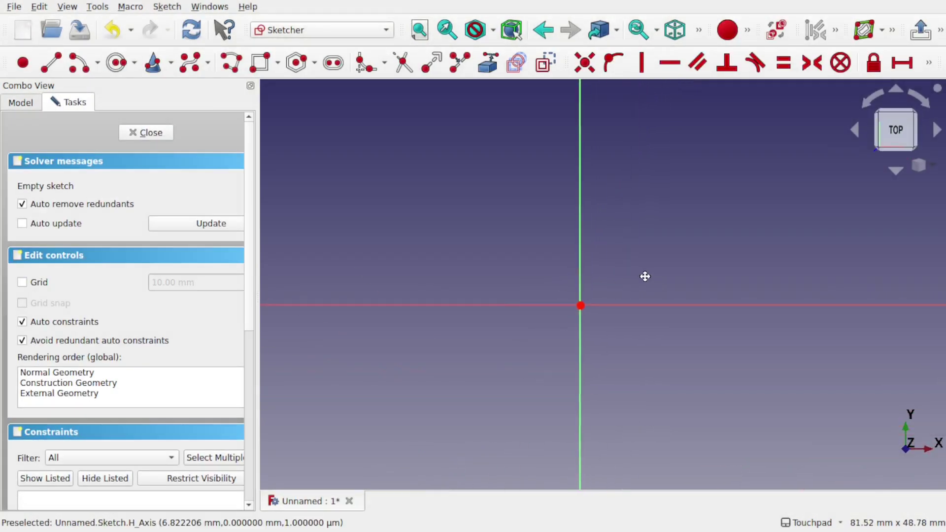
key("shift")
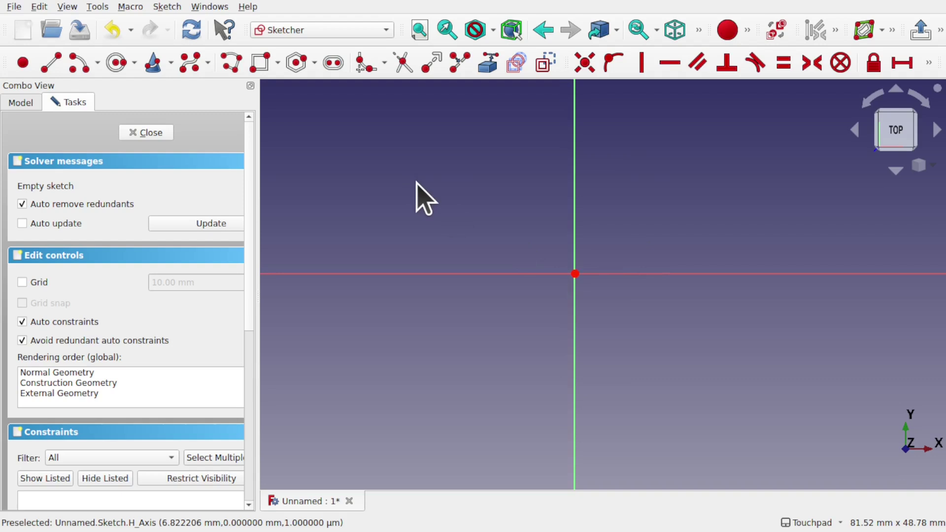
Draw an open polyline from the origin: about 19.5 mm along the negative horizontal axis, a tall vertical line, a short slanted line and a short upright end.
left_click(232, 63)
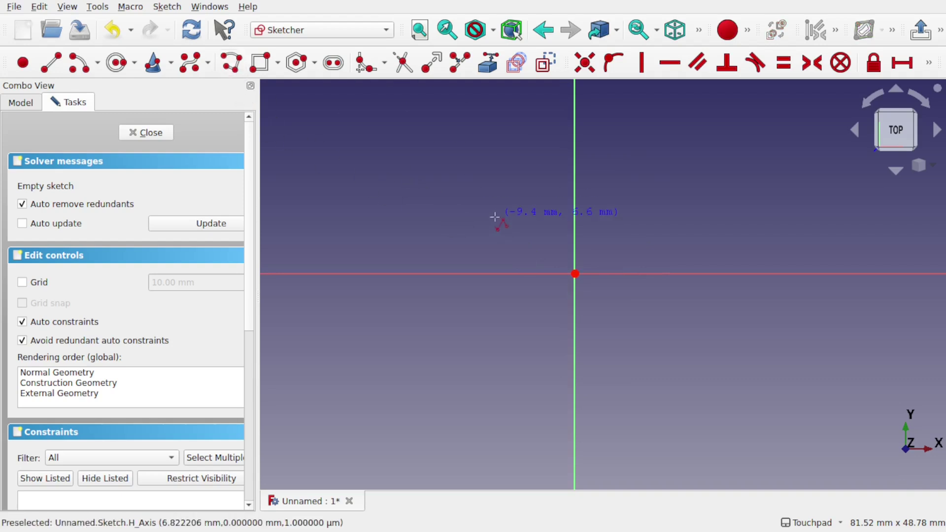
left_click(575, 274)
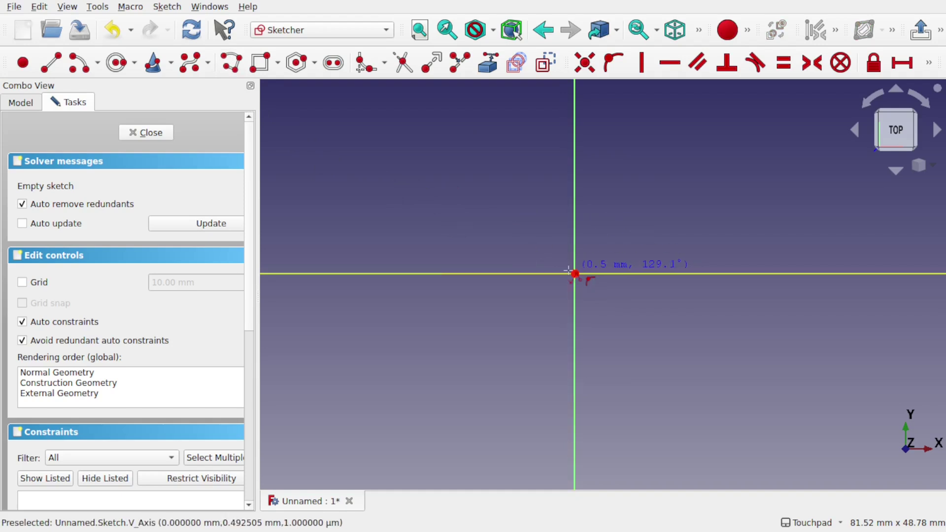
left_click(412, 272)
middle_click_drag(422, 148, 429, 275)
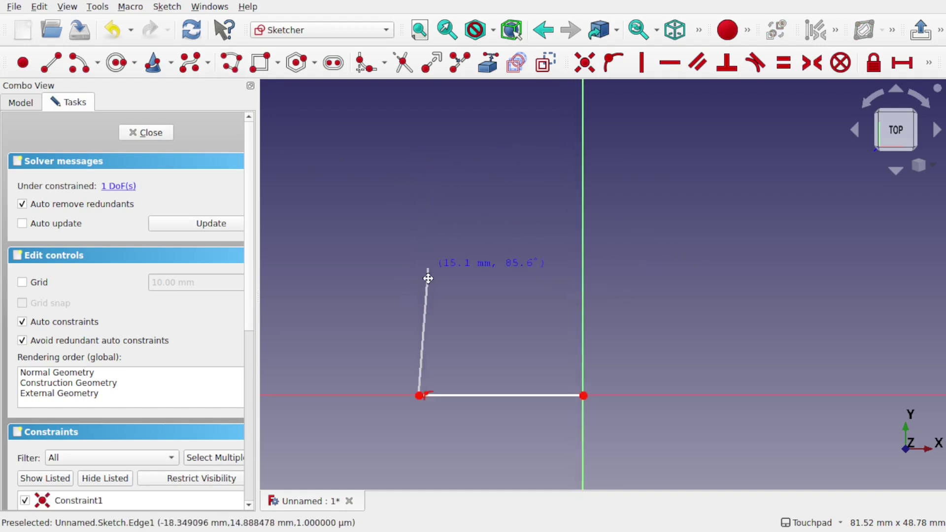
left_click(416, 181)
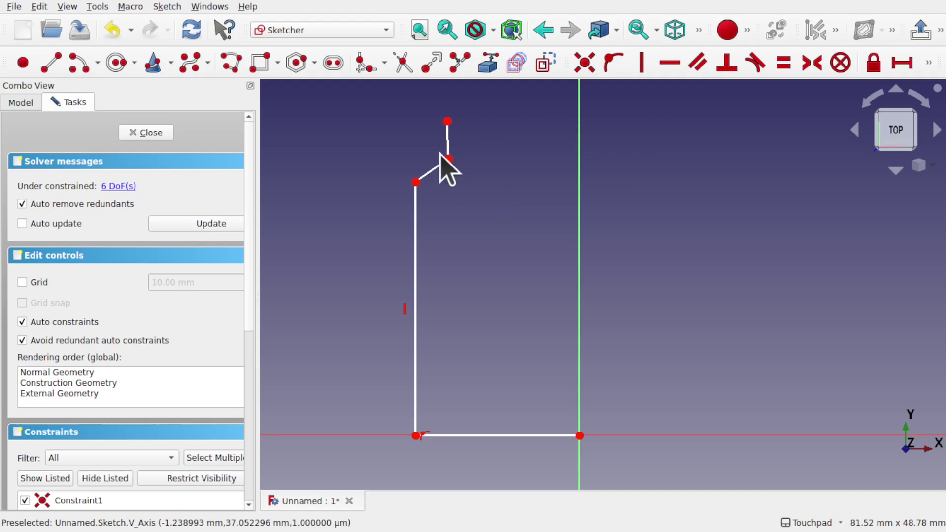
Constrain the short end segment vertical and the slanted segment horizontal, and reposition the end segment about 13.4 mm from the vertical axis.
left_click(642, 67)
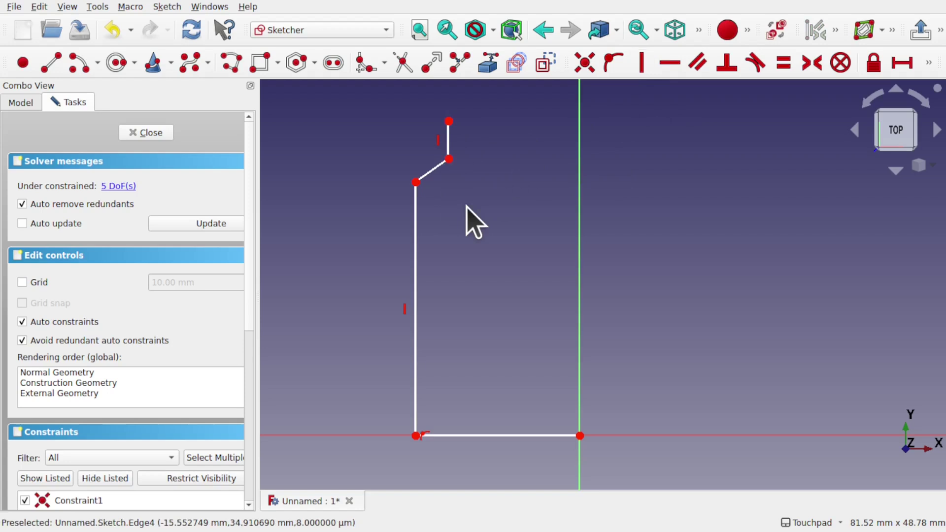
left_click(429, 174)
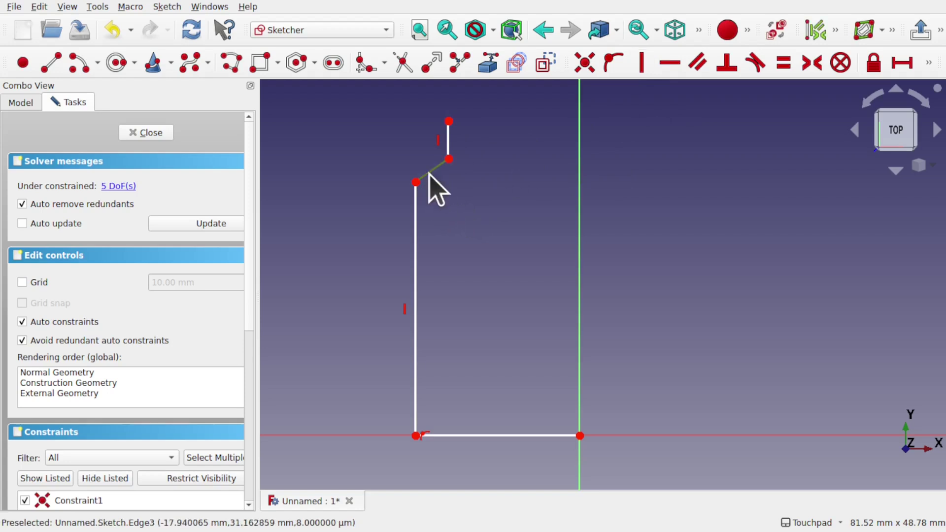
left_click(669, 64)
left_click_drag(448, 182, 488, 188)
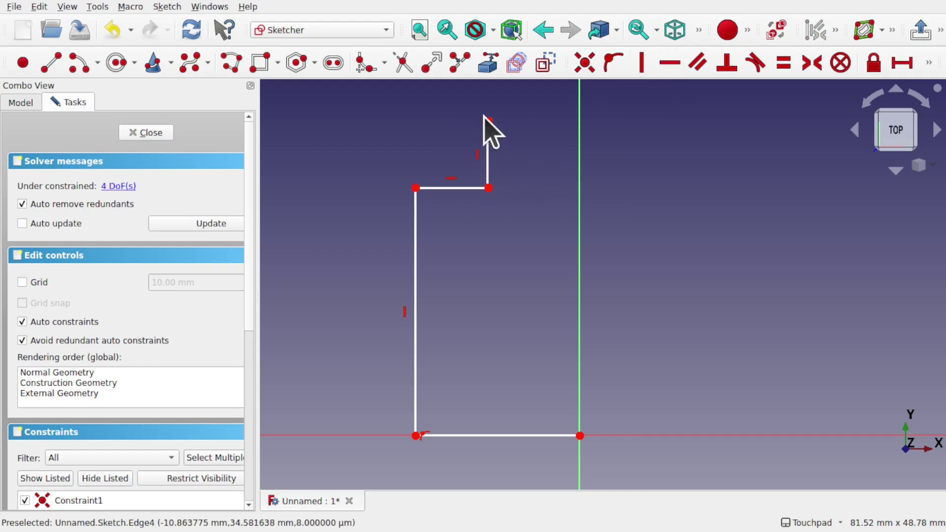
left_click_drag(488, 121, 467, 118)
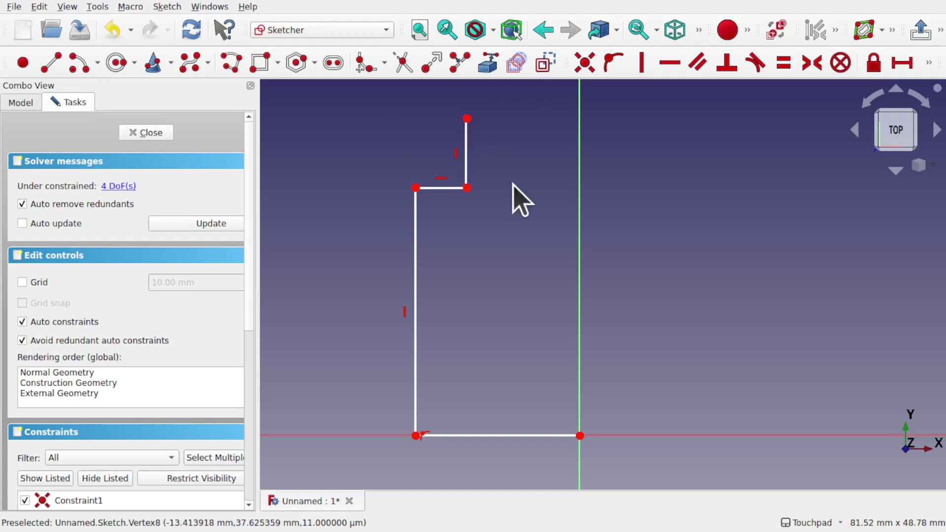
Draw a second polyline above the first: a vertical segment about 11 mm long and a horizontal segment ending on the vertical axis.
mouse_move(467, 158)
middle_mouse_down()
mouse_move(542, 252)
mouse_move(492, 237)
middle_mouse_up()
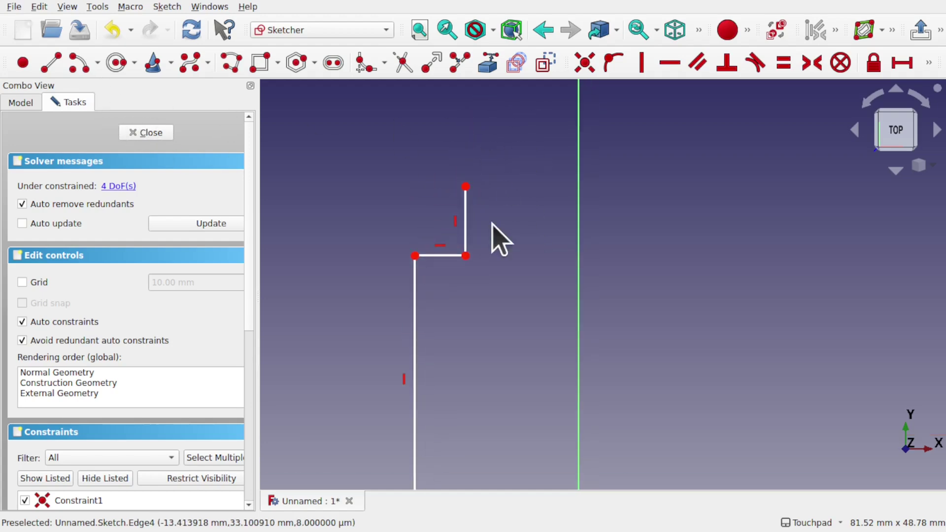
left_click(228, 69)
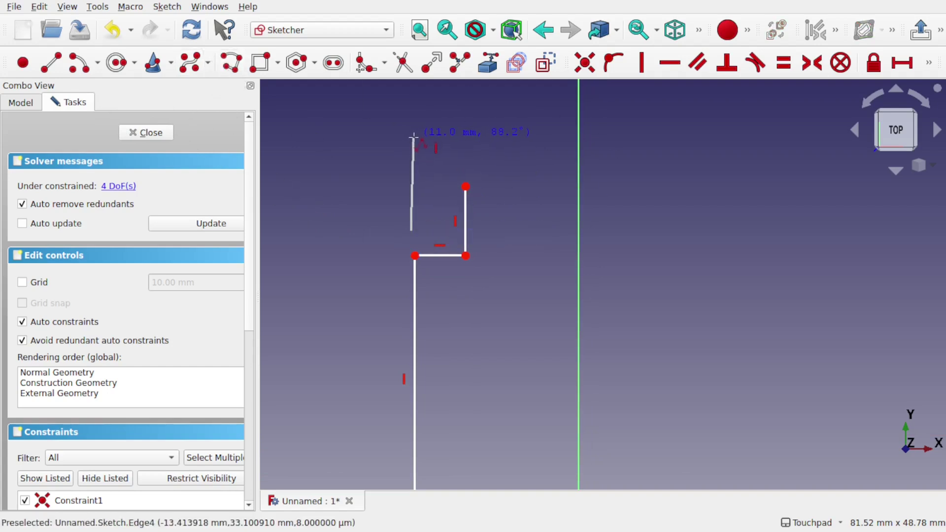
left_click(580, 138)
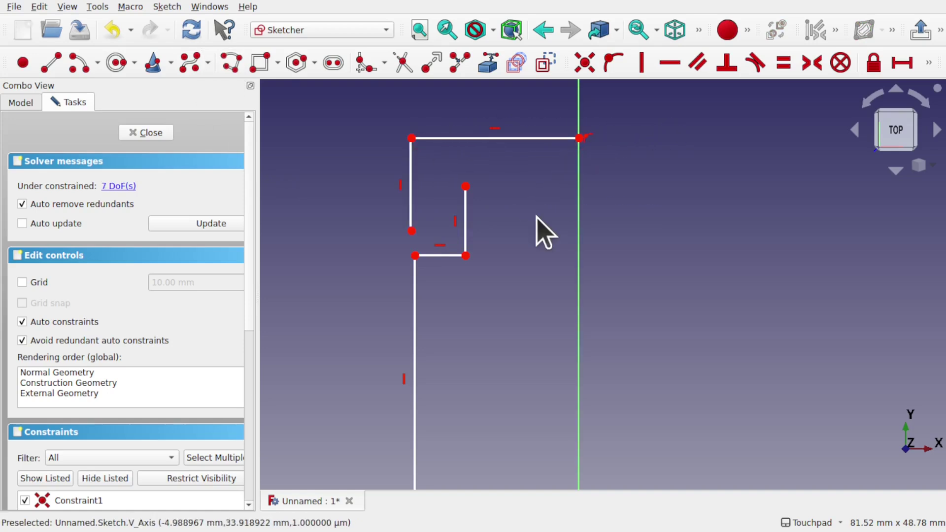
Align the second polyline's open lower end vertically with the first polyline's upper outer corner, and close the sketch.
left_click(411, 230)
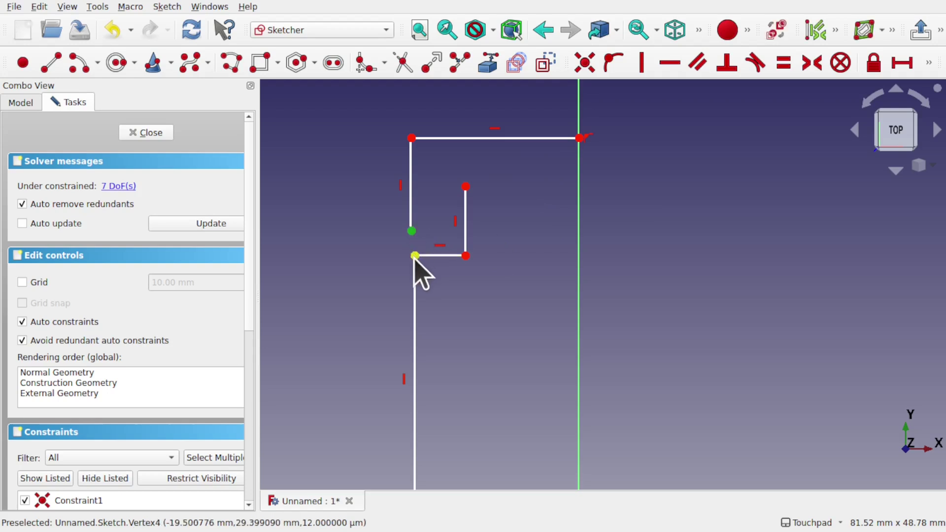
left_click(415, 256)
left_click(635, 66)
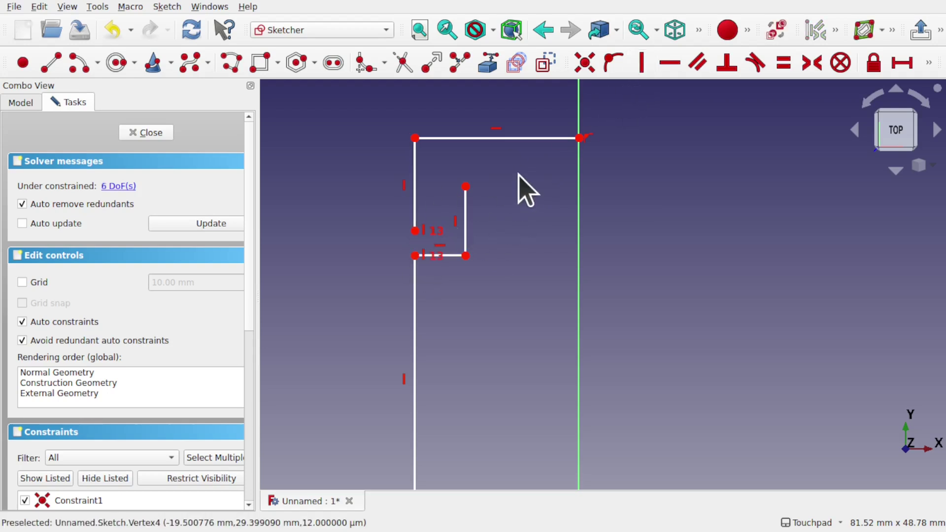
left_click(146, 134)
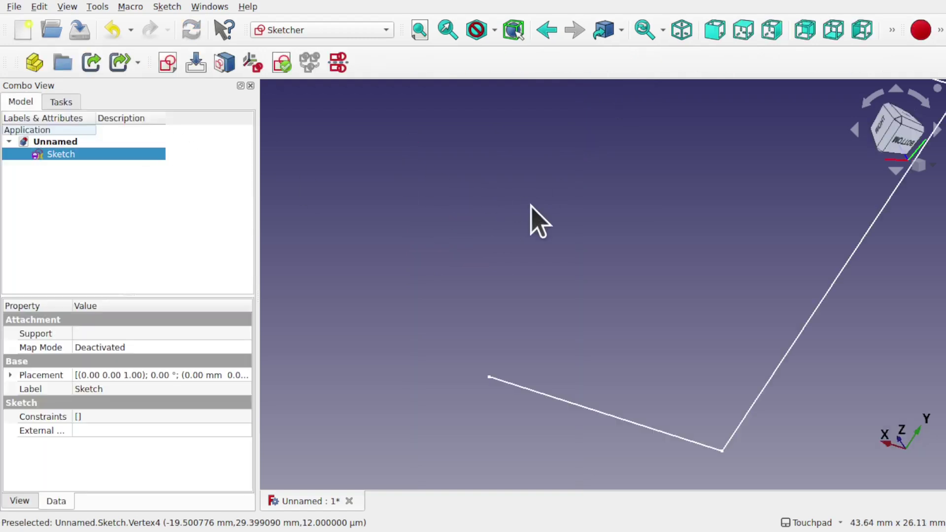
Switch to the Part workbench and explode the two-polyline sketch with the Explode compound tool.
scroll(639, 229, "down", 5)
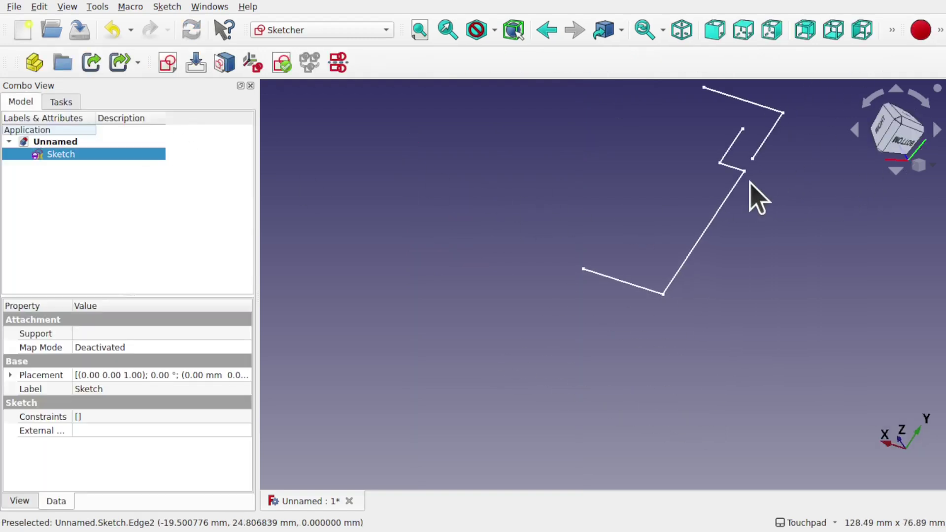
middle_click_drag(754, 197, 579, 262)
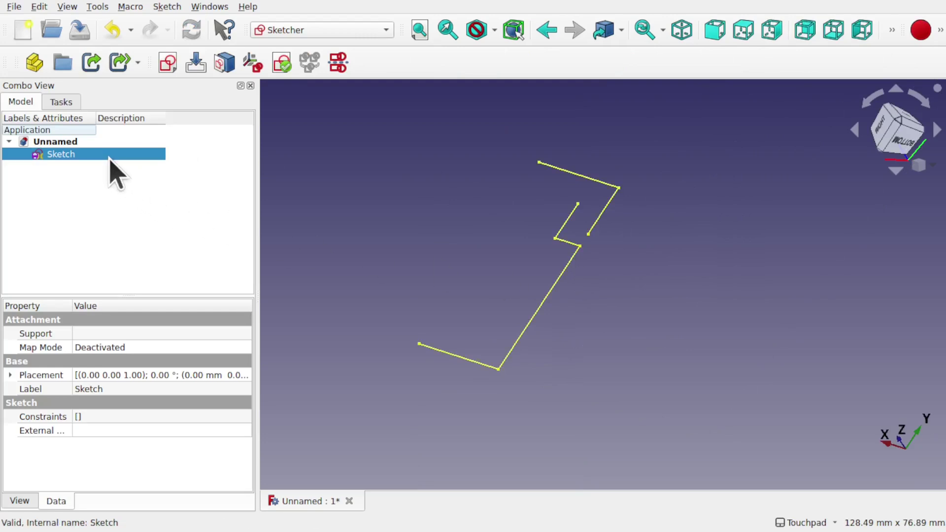
left_click(365, 29)
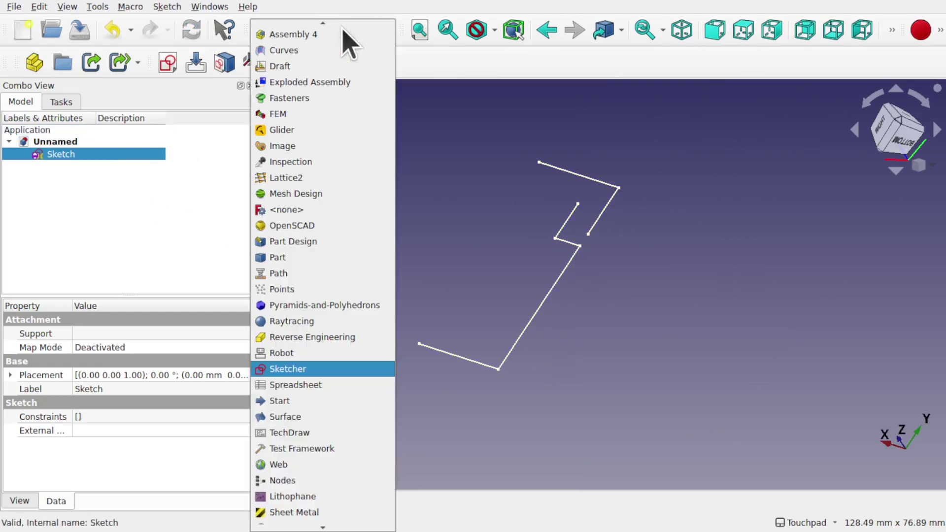
left_click(316, 257)
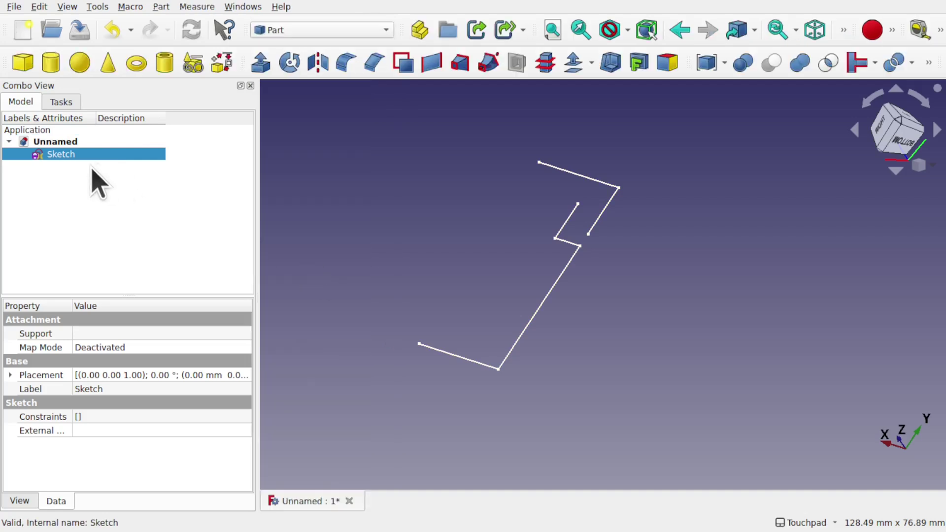
left_click(161, 6)
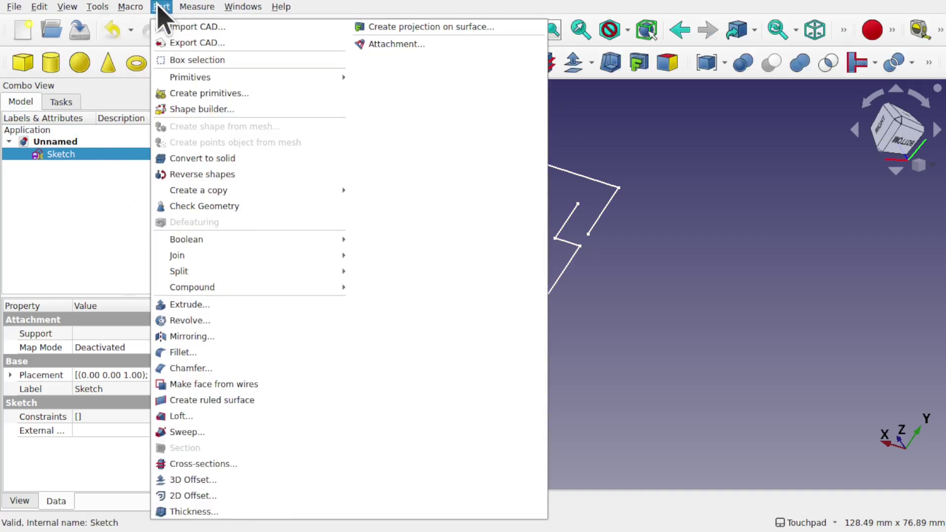
mouse_move(280, 288)
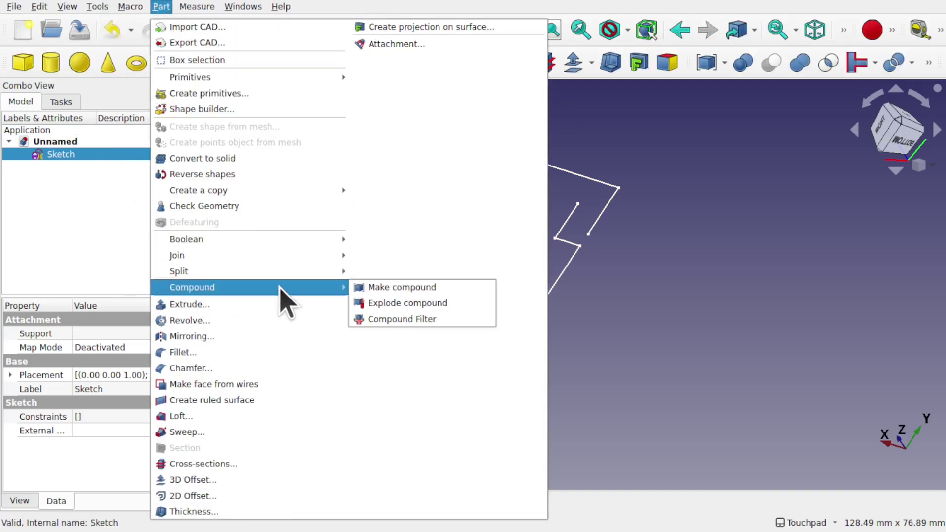
left_click(385, 301)
Expand the exploded sketch group and highlight each child in turn to identify its polyline.
left_click(23, 154)
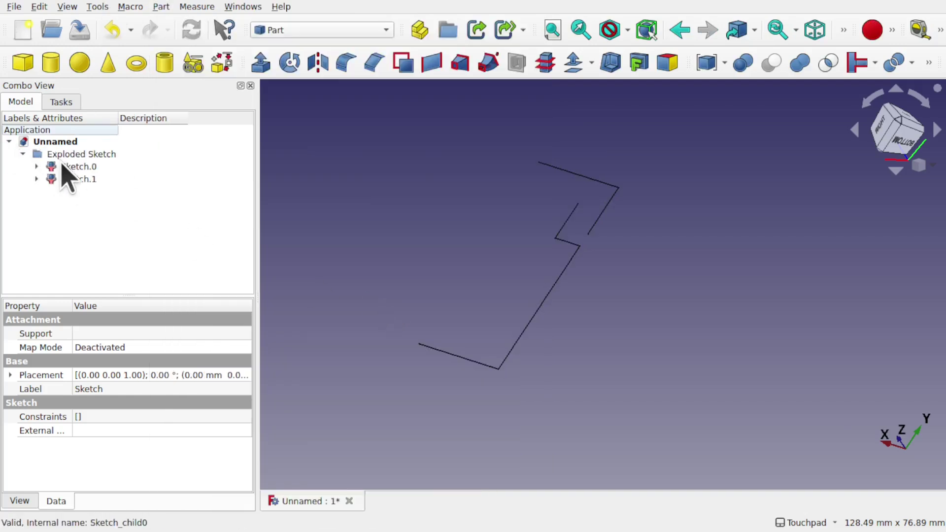
left_click(74, 167)
left_click(73, 180)
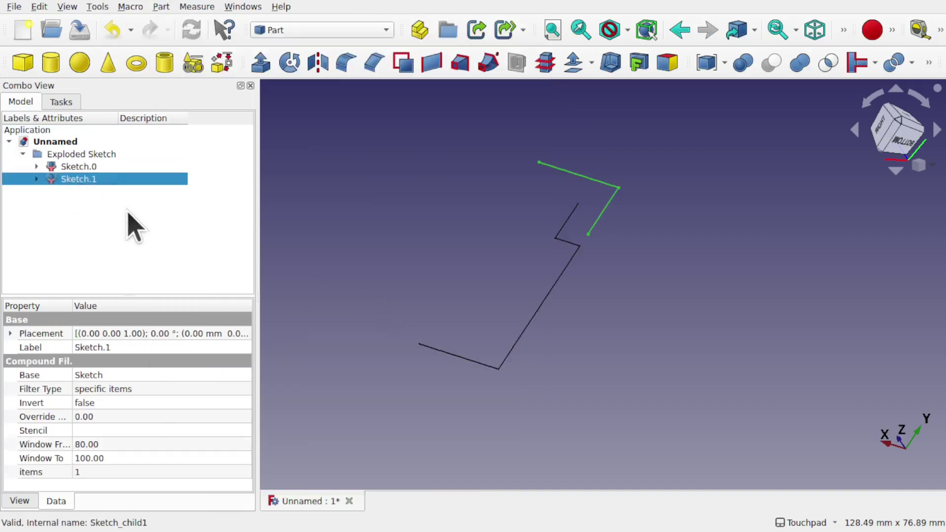
Delete the exploded sketch group with its contents and make the original sketch visible again.
left_click(79, 155)
key("Delete")
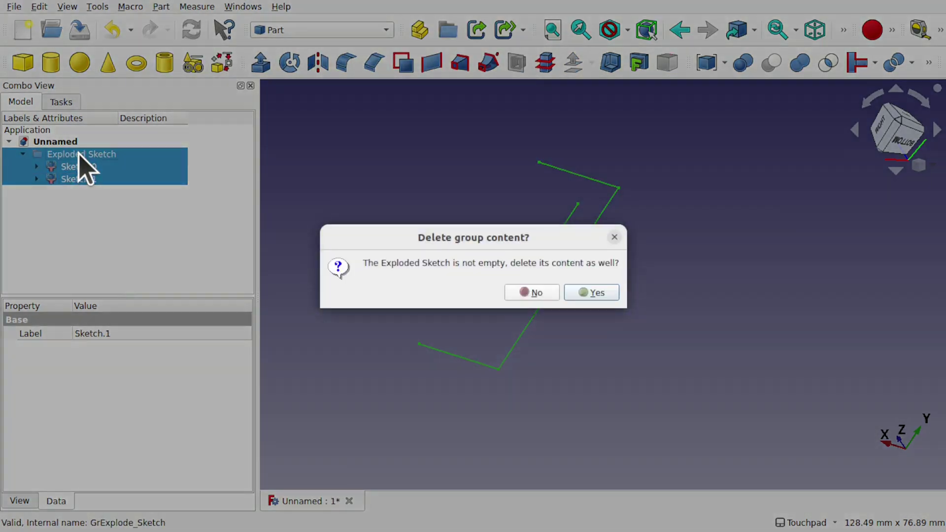
left_click(584, 292)
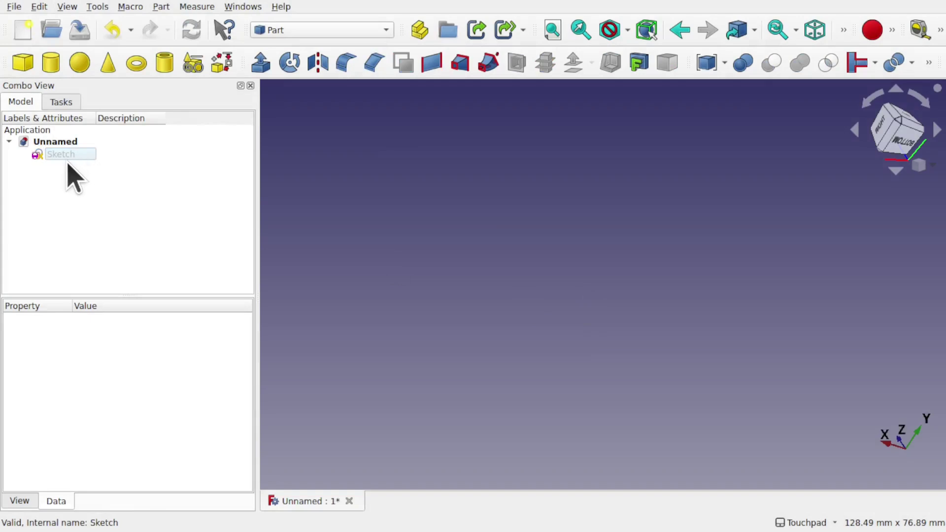
left_click(59, 155)
key("space")
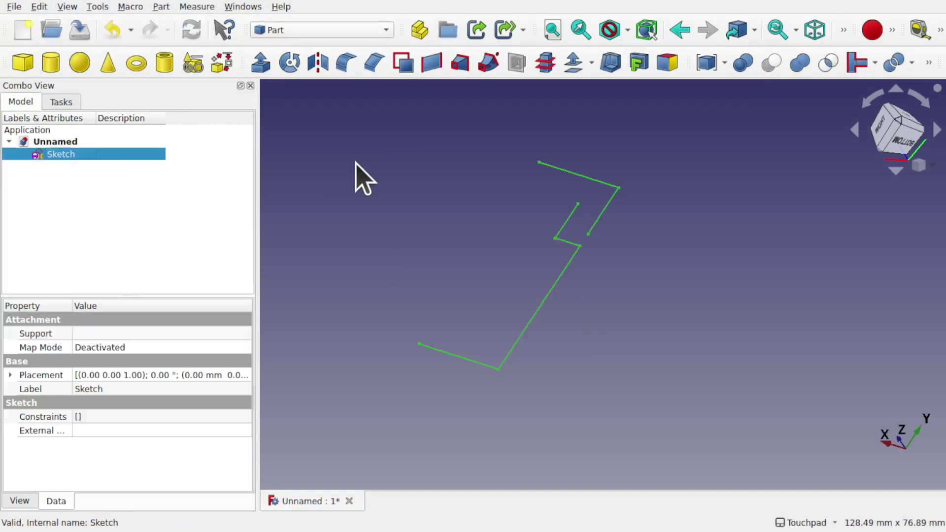
Create a filled 2D offset of the two-polyline sketch in Skin mode with an offset of 3.80 mm and Arc joins.
left_click(591, 62)
left_click(610, 101)
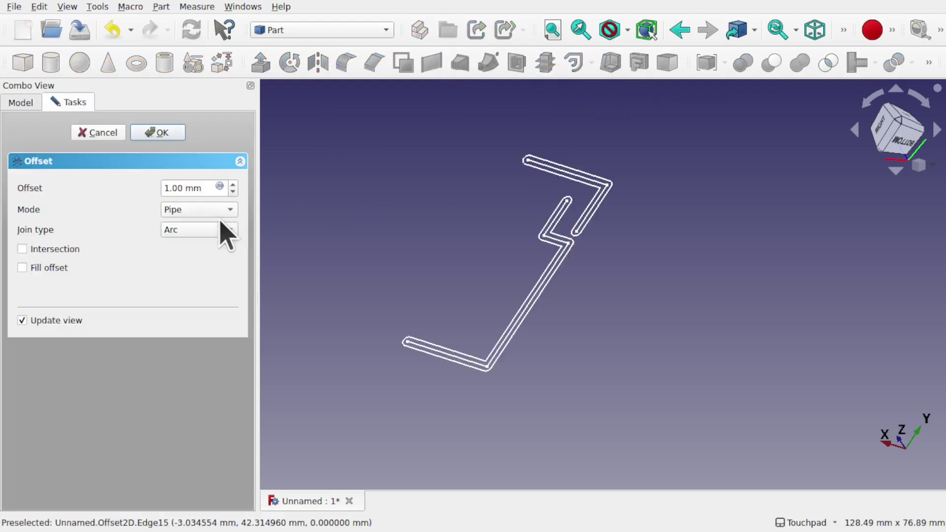
left_click(206, 210)
left_click(207, 198)
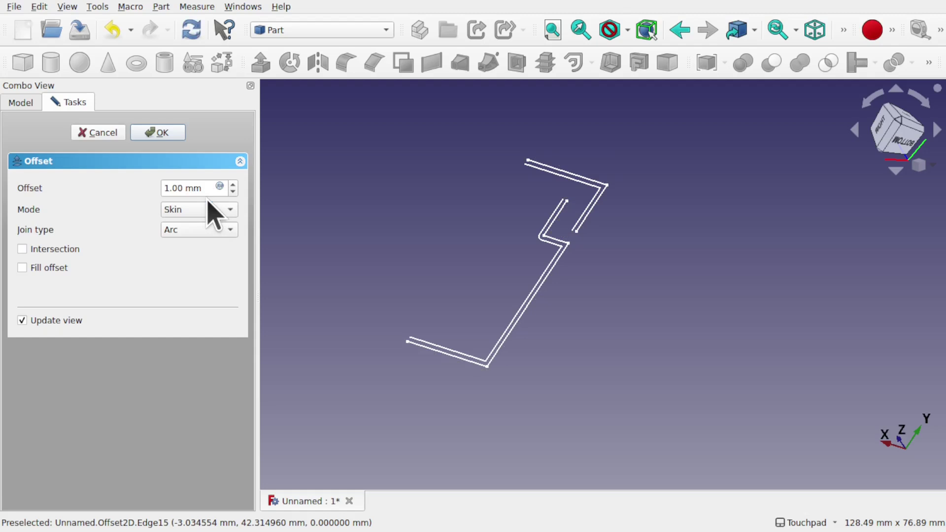
left_click(234, 185)
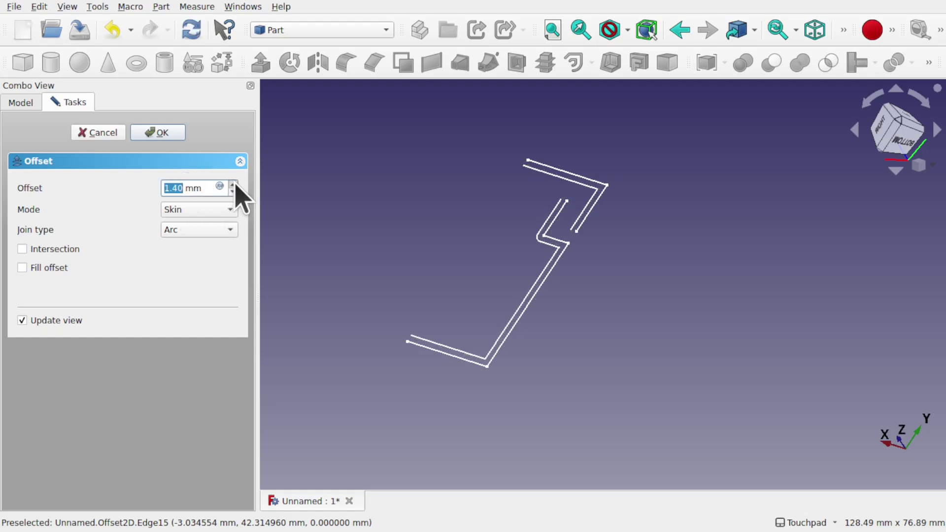
left_click_drag(233, 185, 234, 185)
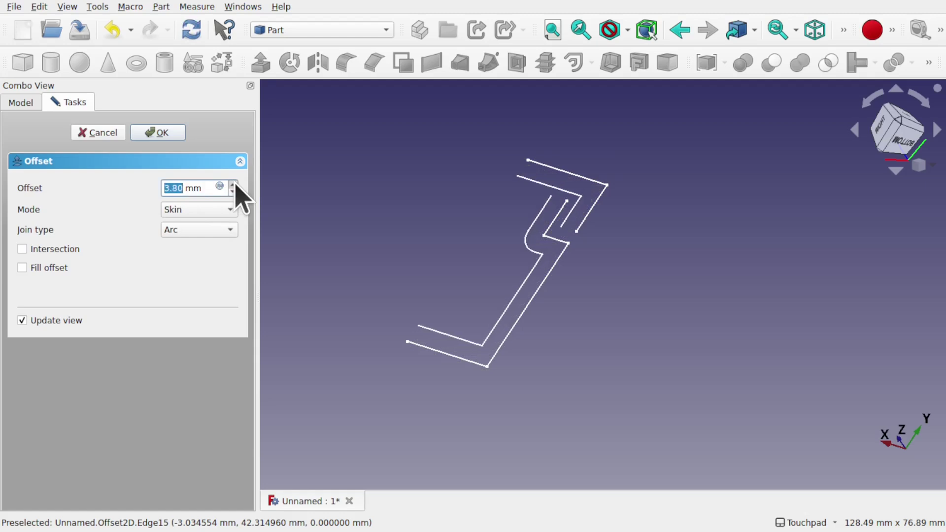
left_click(22, 268)
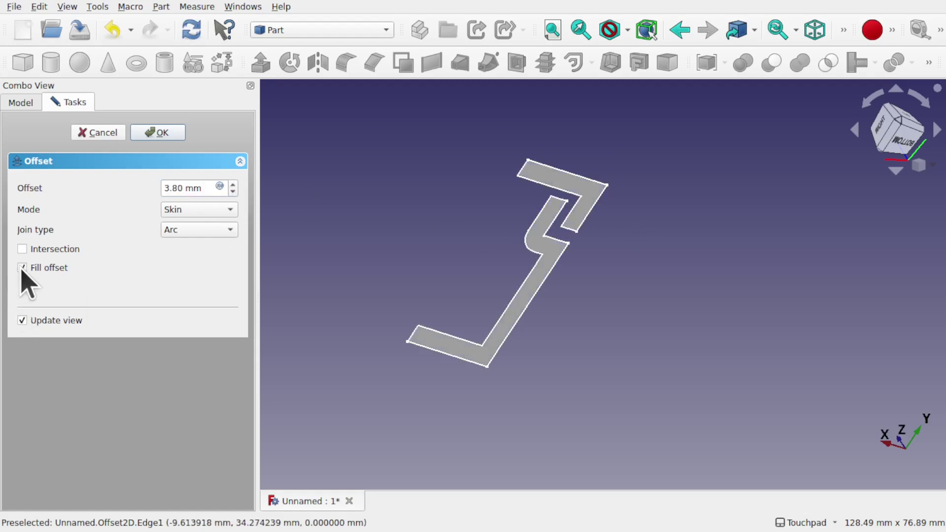
left_click(159, 133)
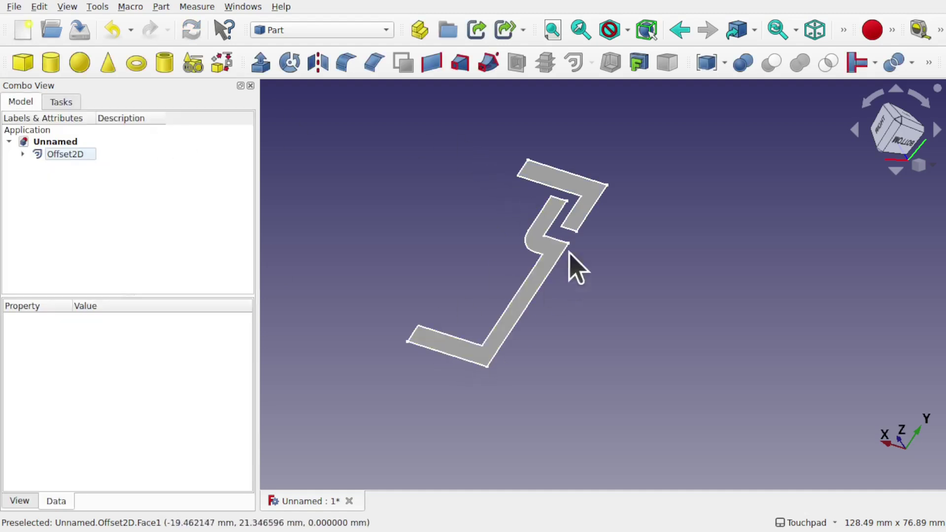
Revolve the filled 2D offset 360° about the Y axis through the origin.
left_click(62, 154)
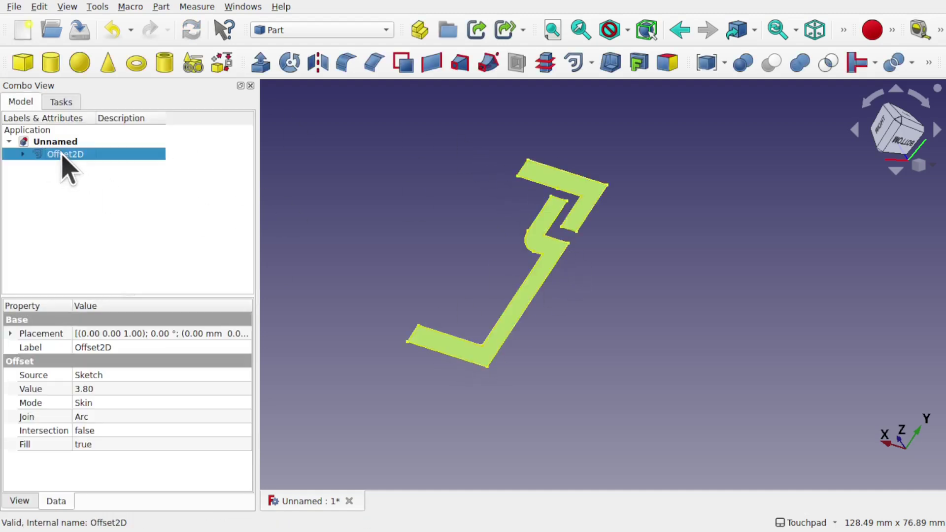
left_click(289, 63)
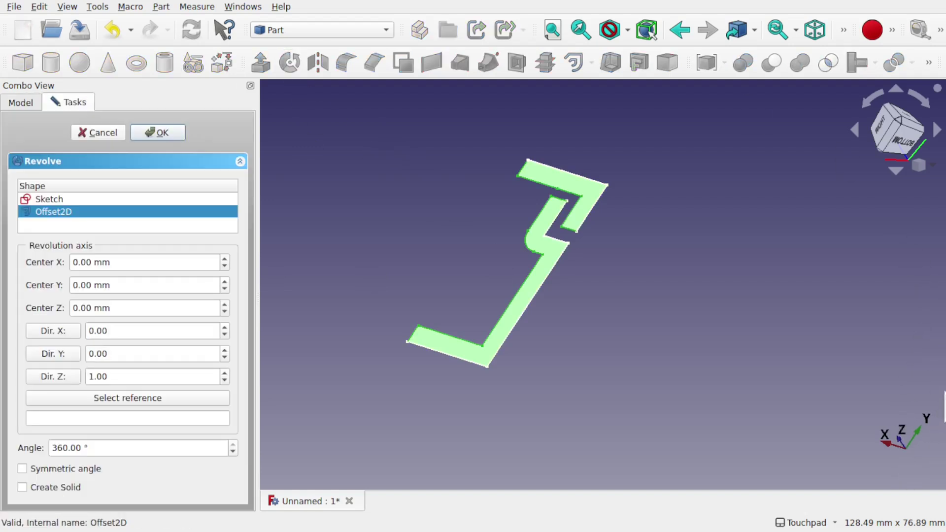
left_click(64, 356)
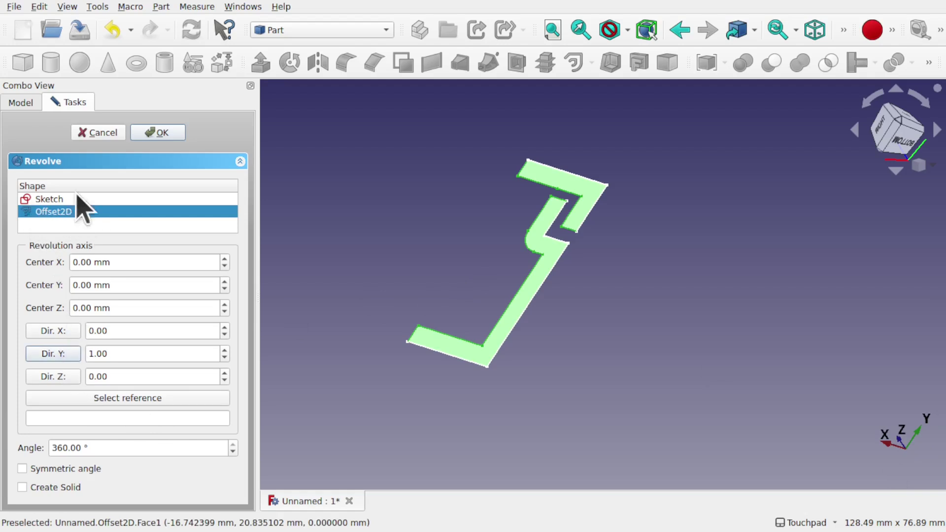
left_click(159, 133)
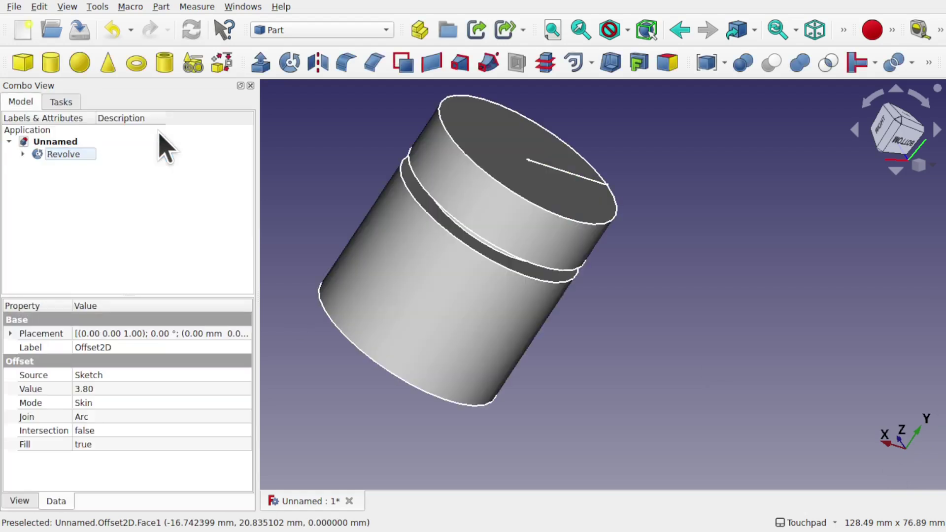
Explode the revolved shape into its separate bodies with the Explode compound tool.
middle_click_drag(545, 289, 419, 243)
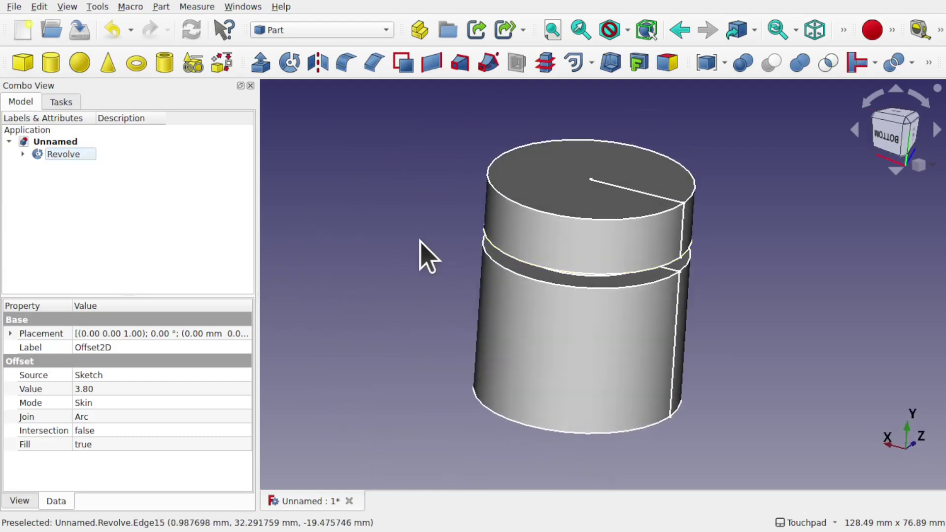
left_click(63, 157)
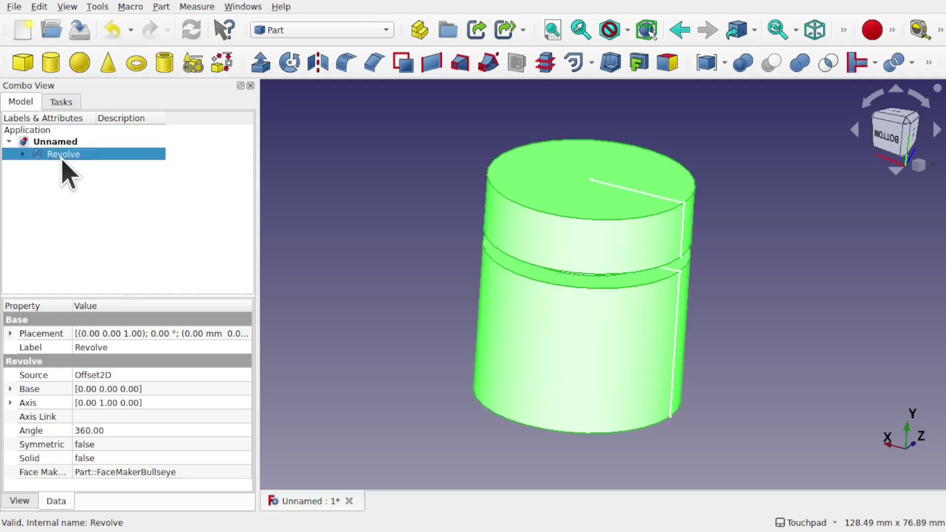
left_click(159, 7)
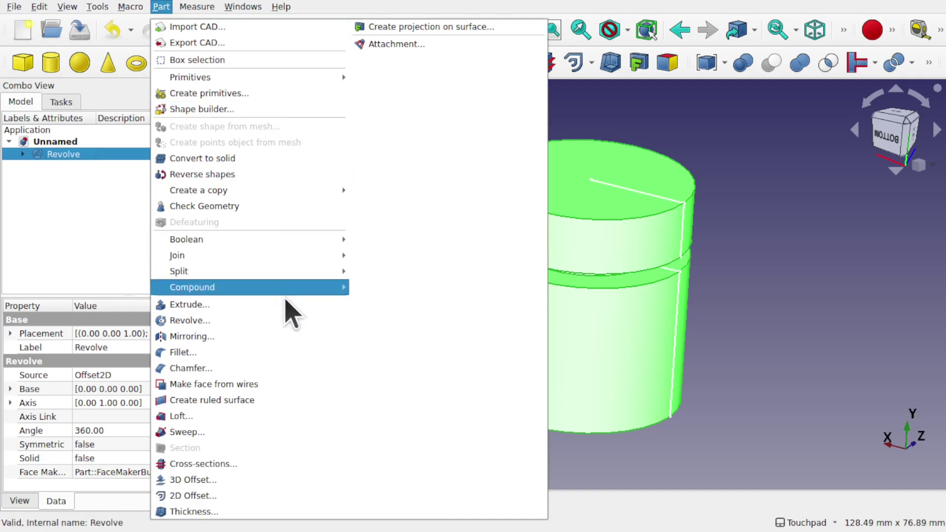
mouse_move(307, 285)
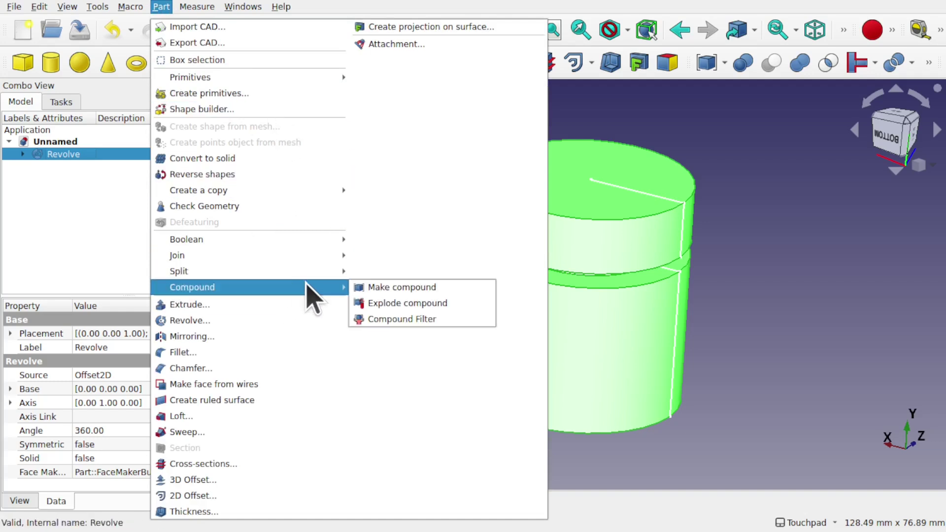
left_click(390, 303)
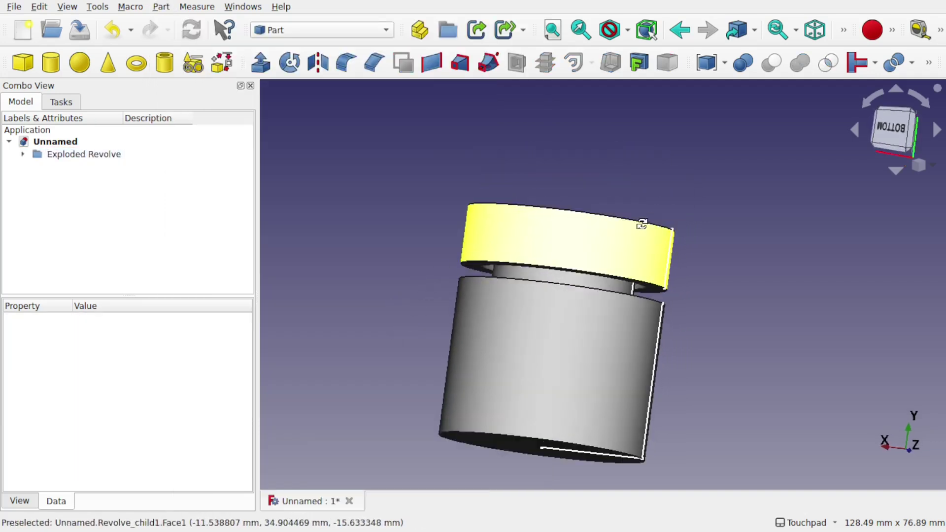
Toggle the lower body of the exploded revolve off and on to identify it as a separate object.
left_click(583, 353)
key("space")
key("space")
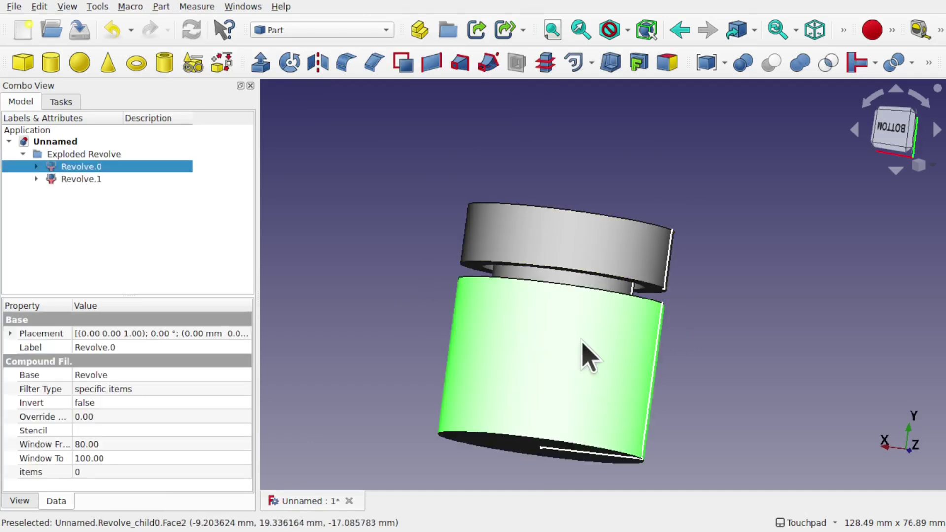
middle_click_drag(589, 356, 539, 275)
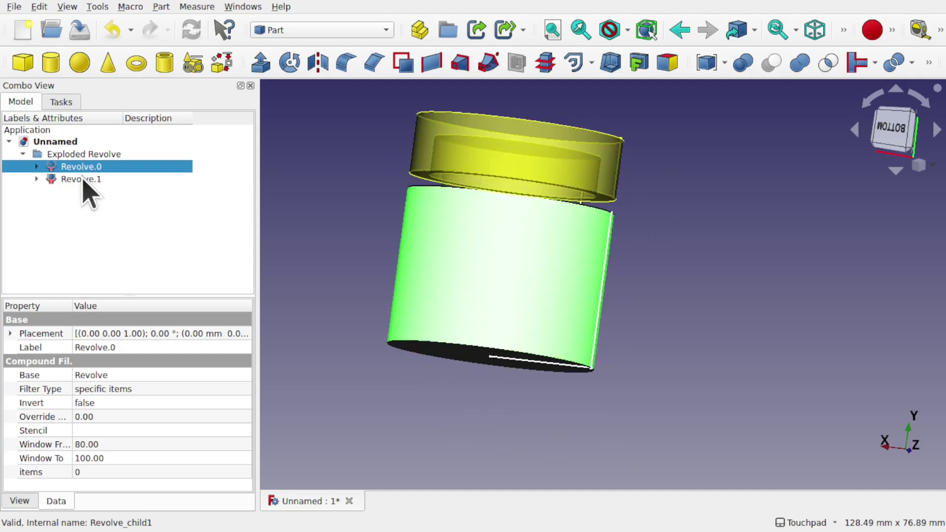
Transform the lid body Revolve.1 by moving it up along the Y axis, clear of the lower body.
left_click(82, 180)
right_click(84, 183)
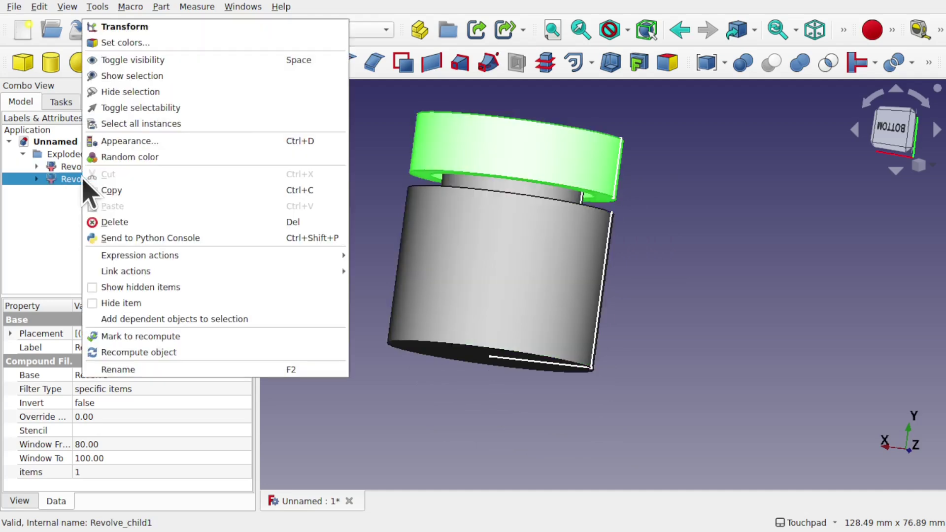
left_click(146, 26)
left_click_drag(506, 239, 542, 183)
middle_click_drag(547, 197, 610, 192)
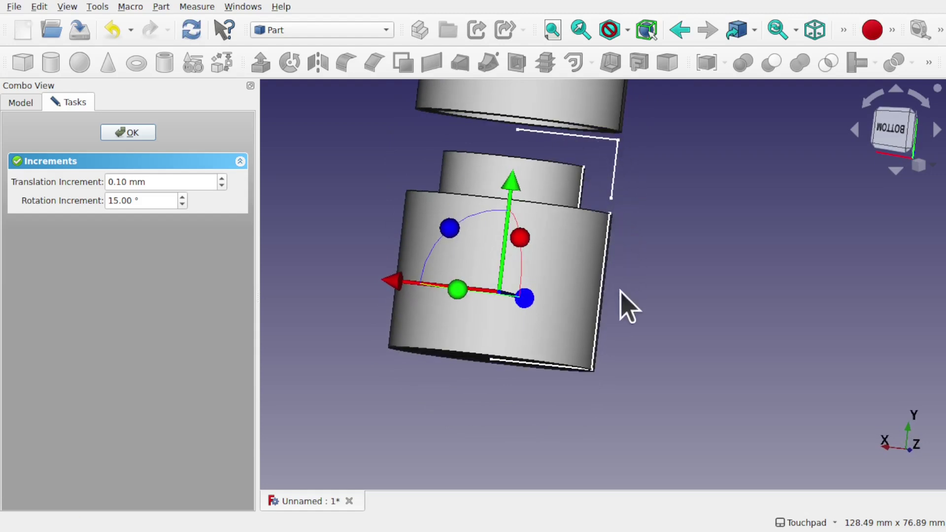
middle_click_drag(580, 228, 557, 212)
left_click(136, 138)
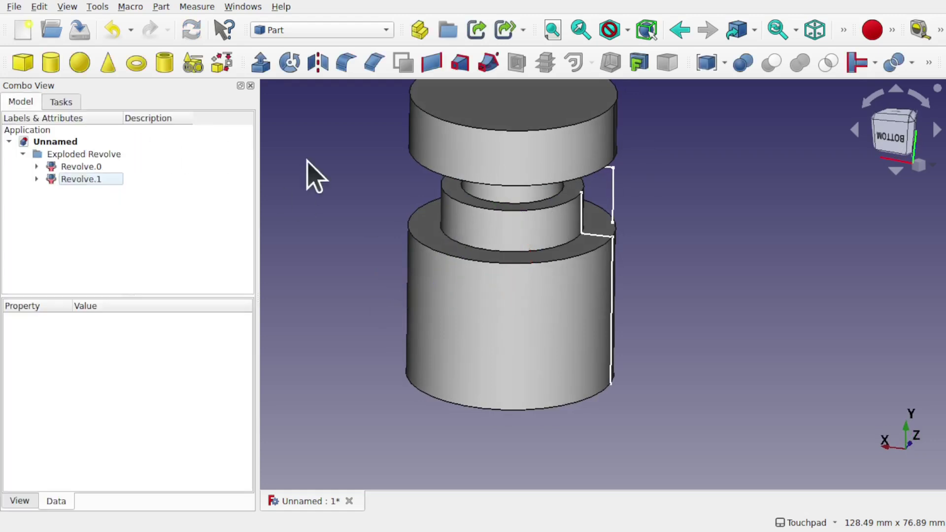
middle_click_drag(570, 270, 615, 281)
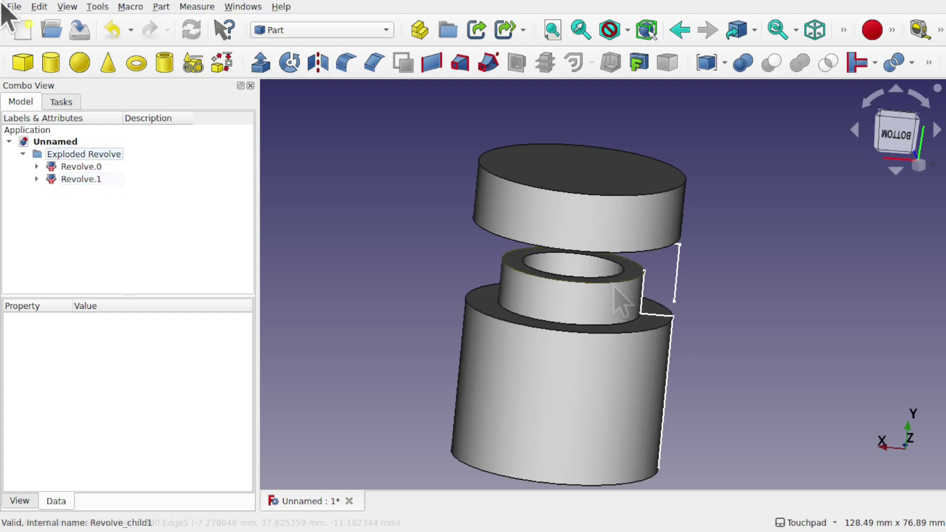
Create a new document and add a sphere primitive with the default dimensions.
left_click(23, 30)
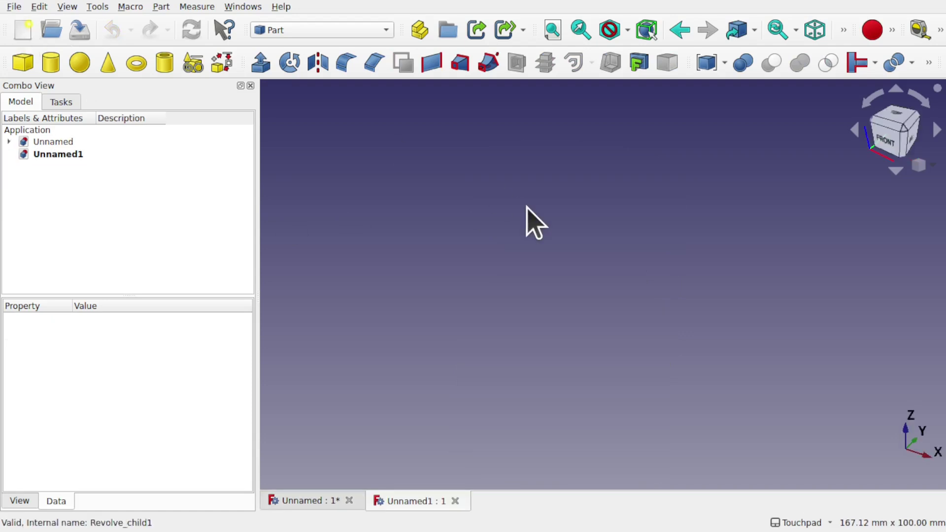
left_click(79, 63)
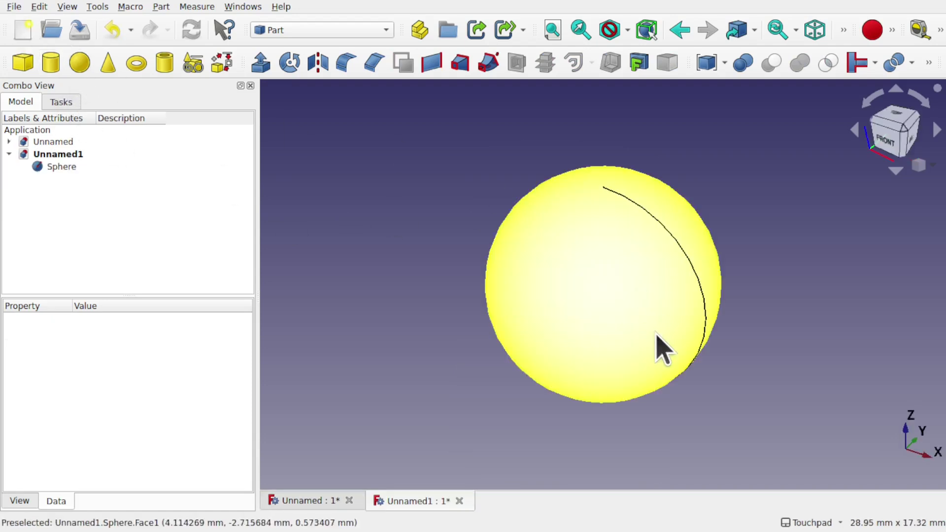
Switch to the Curves workbench and create isocurves on the sphere's face.
left_click(334, 31)
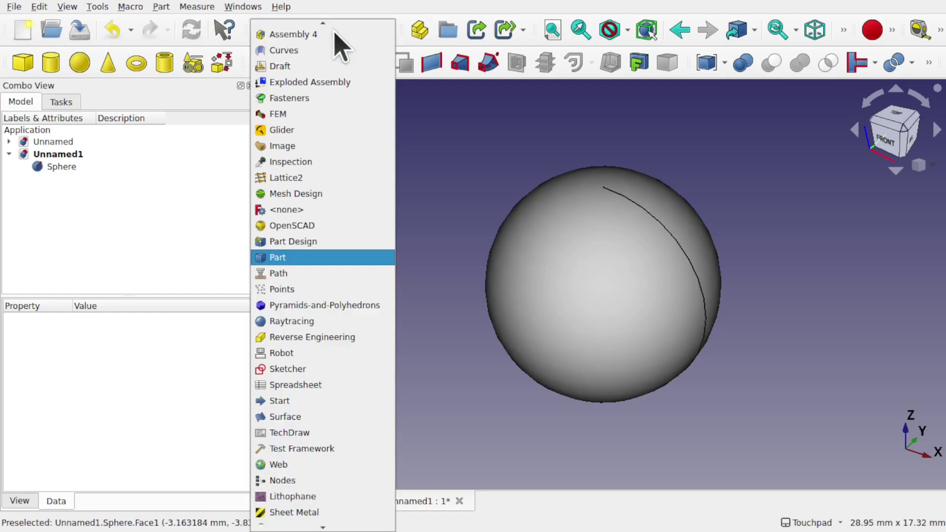
left_click(321, 50)
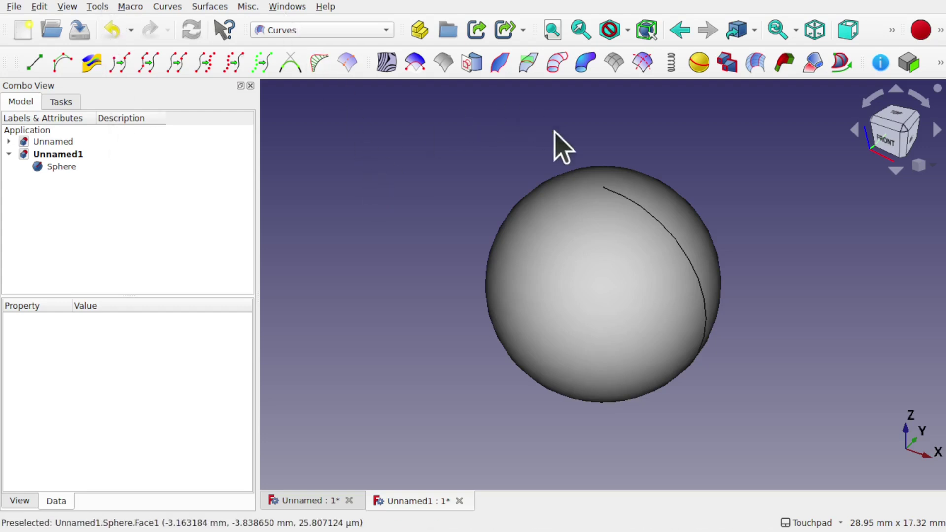
left_click(587, 280)
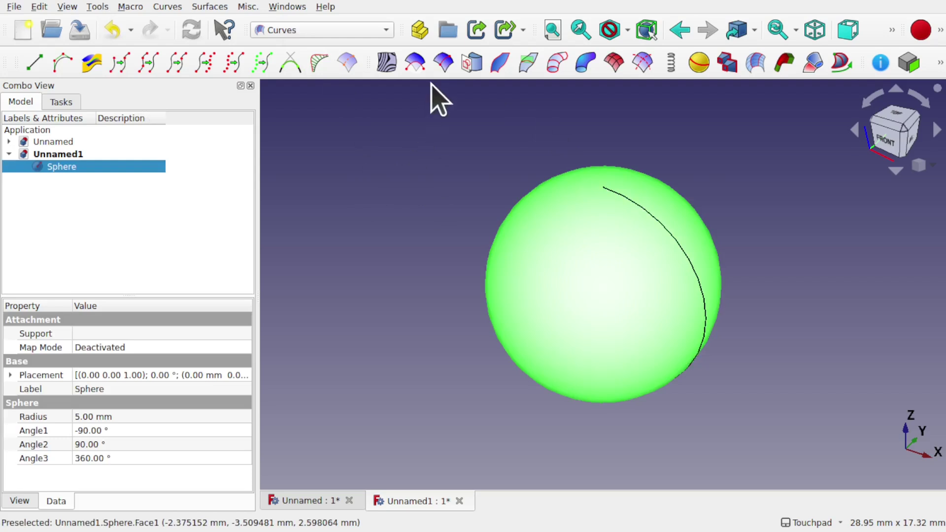
left_click(445, 62)
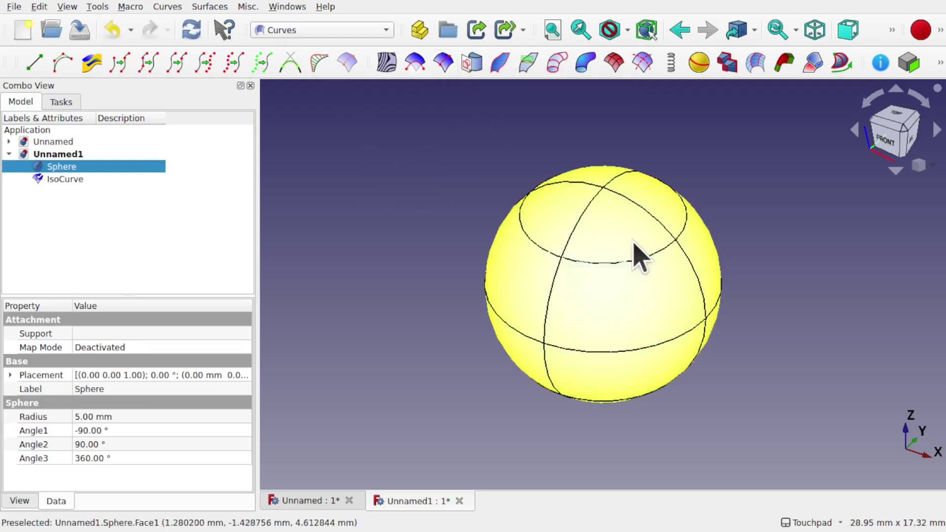
left_click_drag(643, 261, 672, 250, "alt")
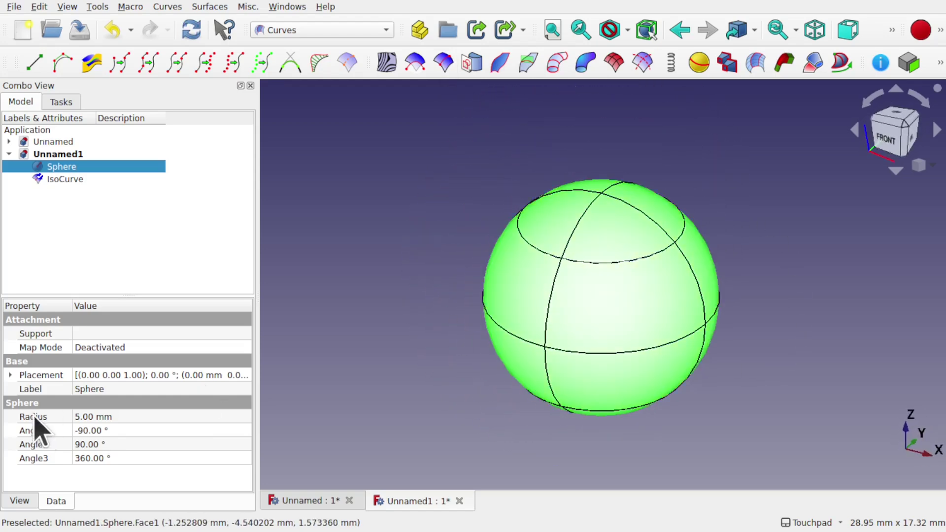
Set both Number U and Number V of the IsoCurve to 6.
left_click(64, 181)
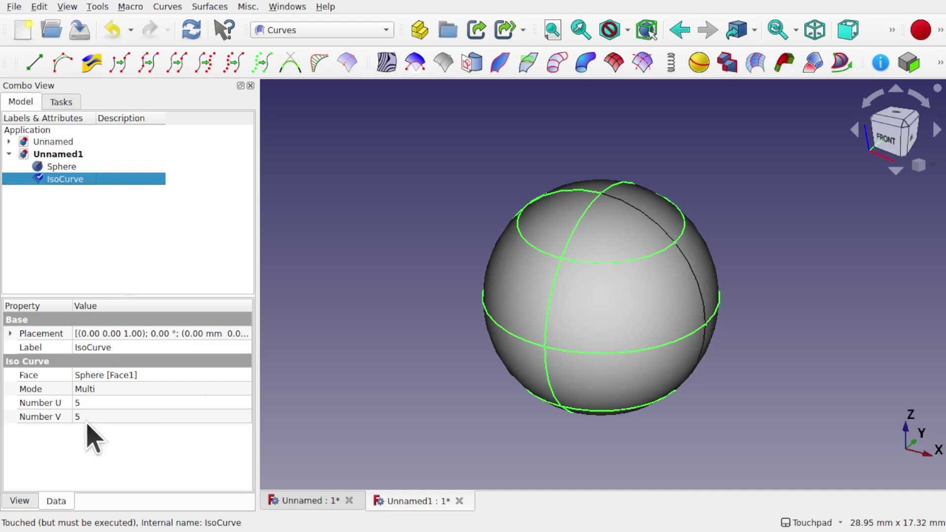
left_click(122, 402)
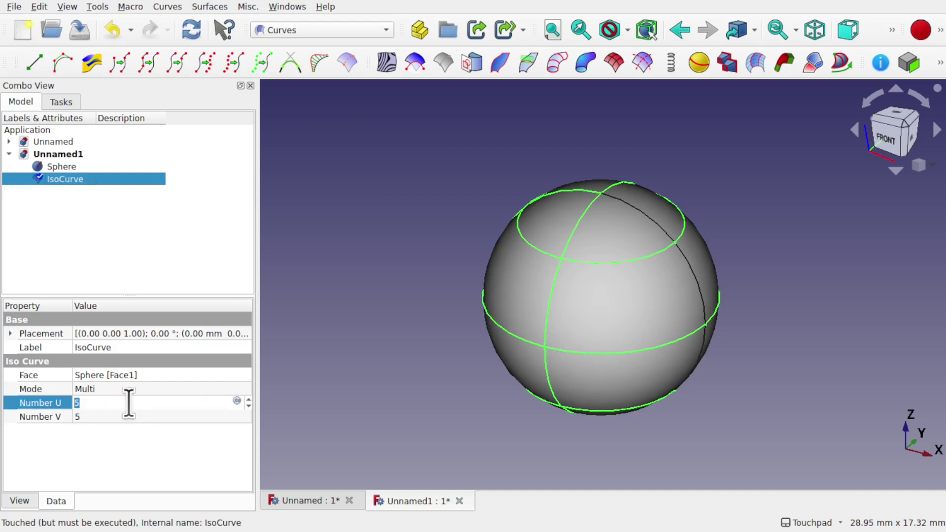
key("Up")
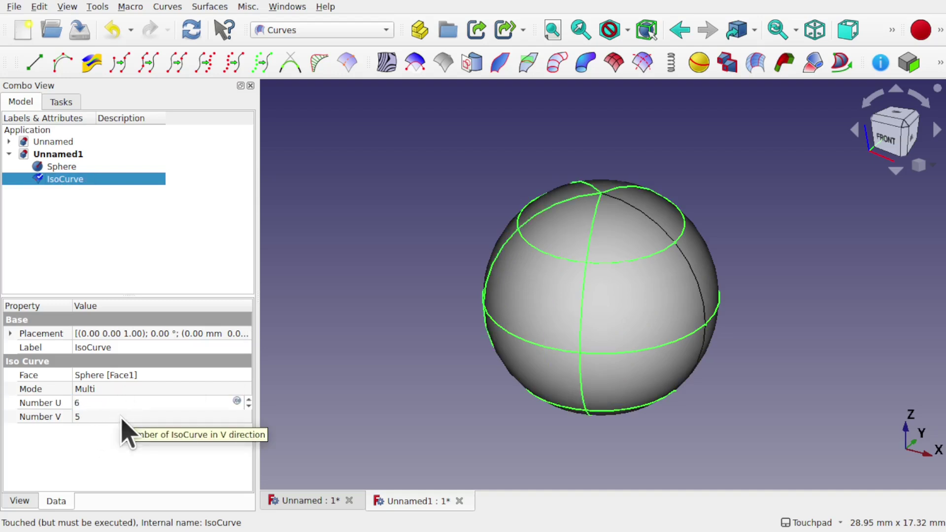
left_click(121, 417)
key("Up")
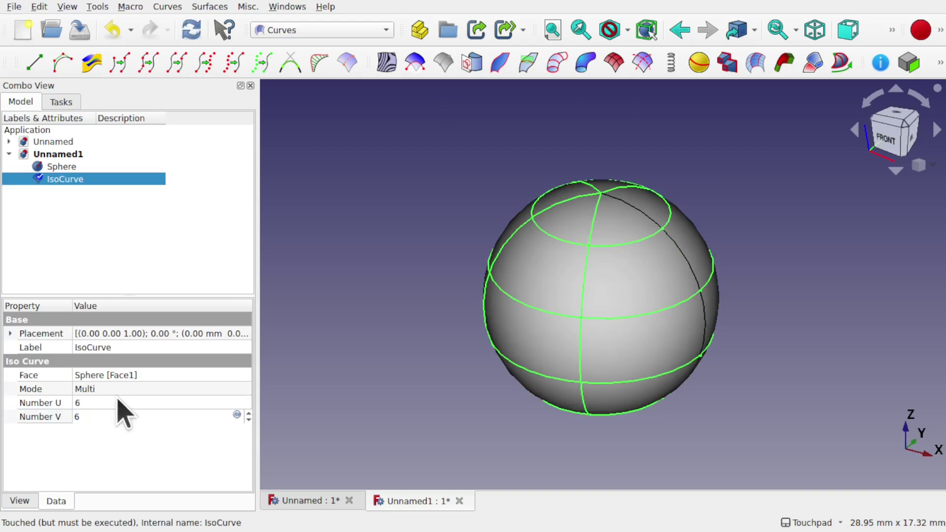
left_click(118, 401)
Hide the sphere so that only its isocurve wireframe is displayed.
left_click(654, 273)
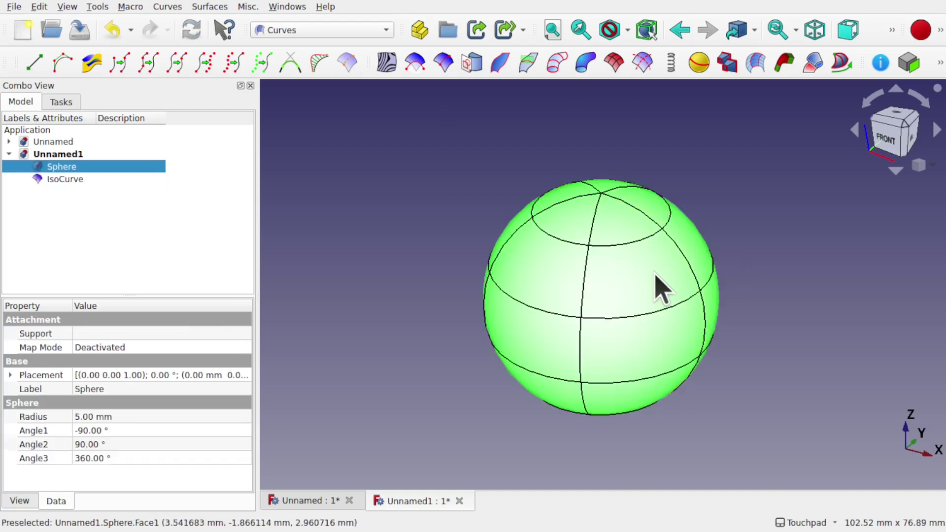
key("space")
middle_click_drag(640, 266, 663, 270, "alt")
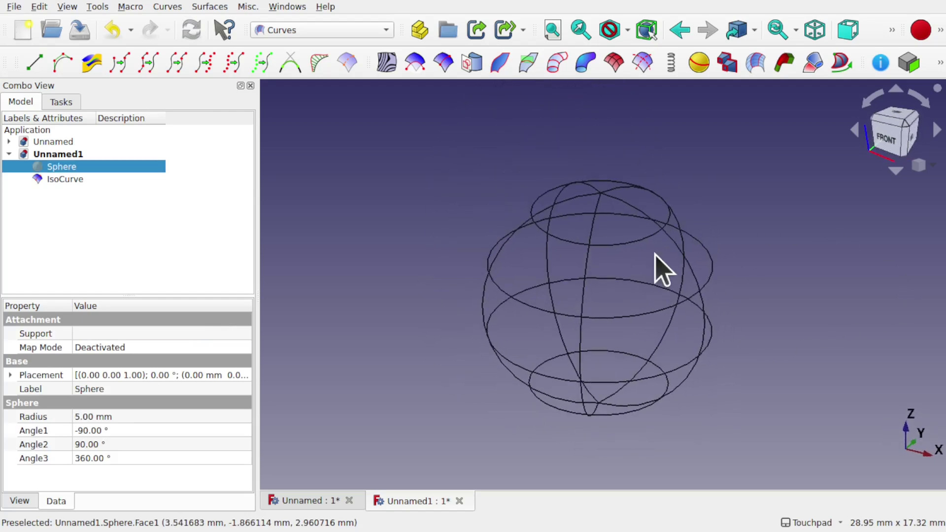
Switch to the Part workbench and explode the IsoCurve compound into its individual curves.
left_click(67, 180)
left_click(277, 34)
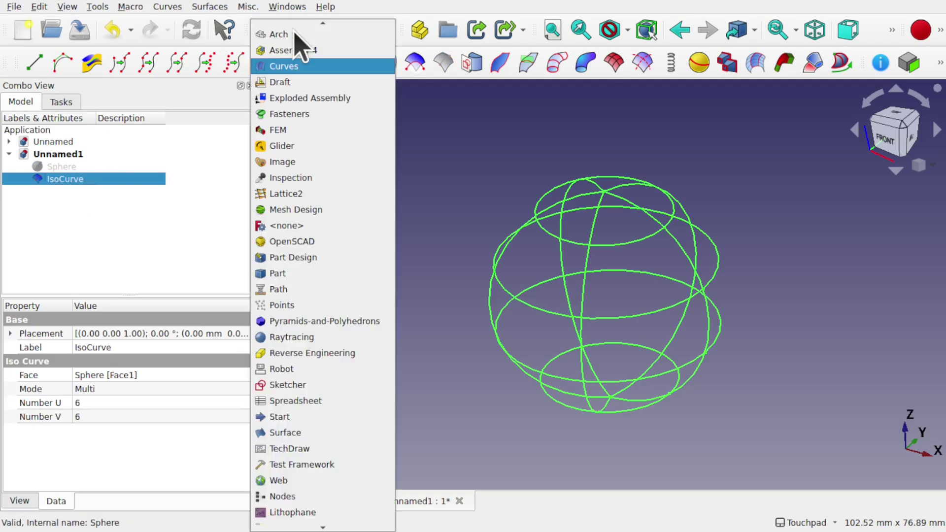
left_click(312, 274)
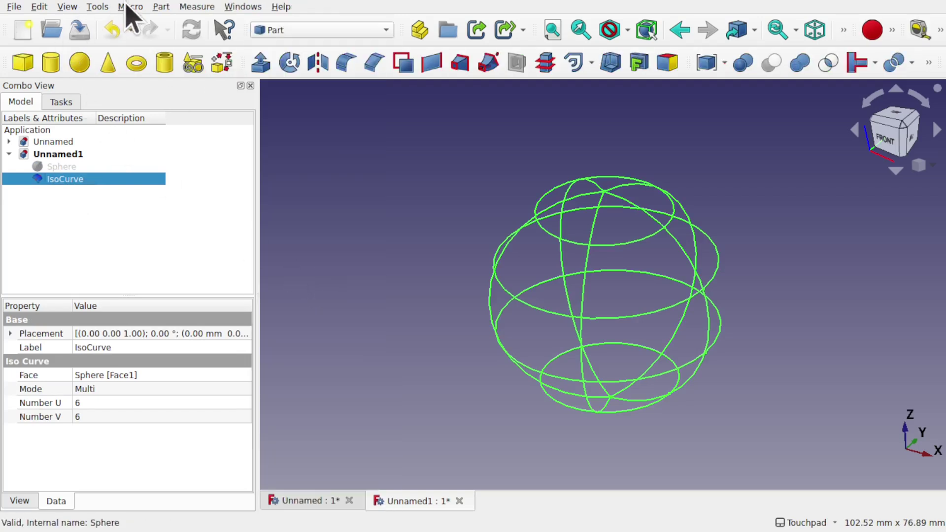
left_click(162, 7)
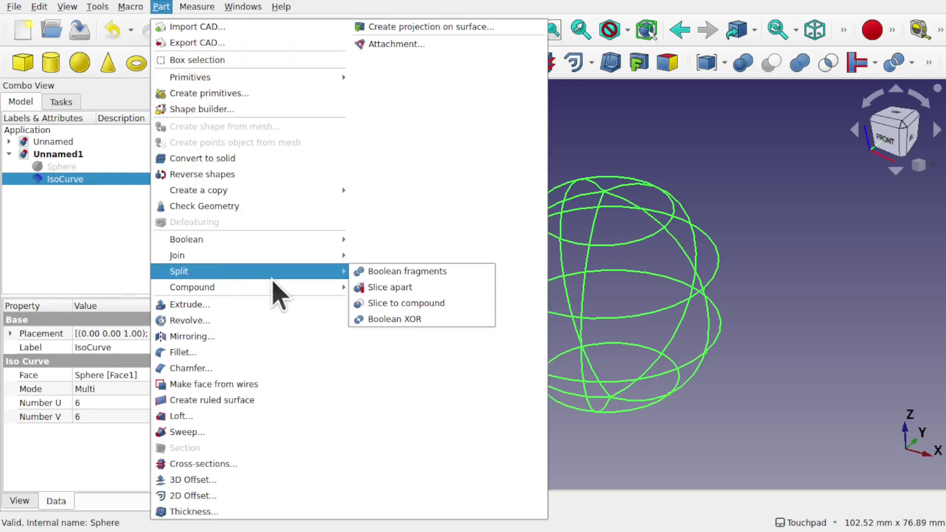
mouse_move(282, 288)
left_click(433, 304)
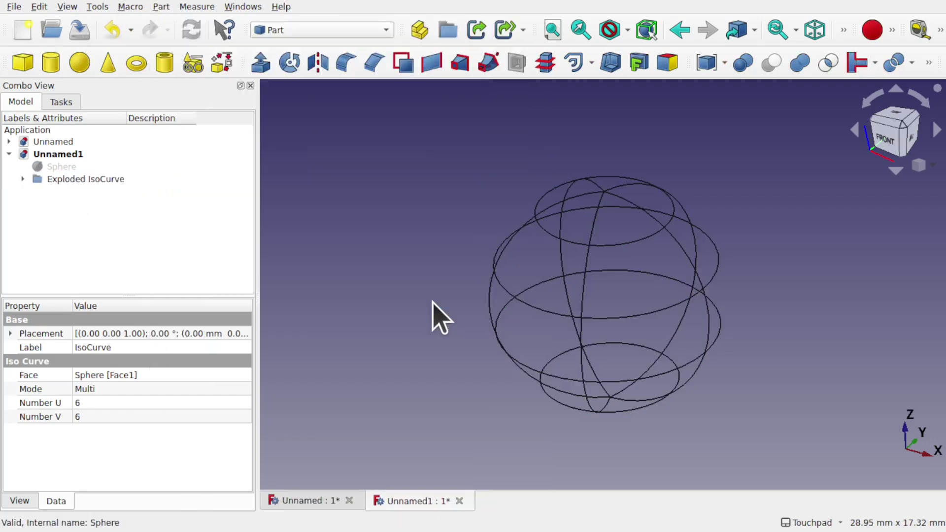
Expand the Exploded IsoCurve group and examine which wireframe curve each of its child items represents.
left_click(65, 181)
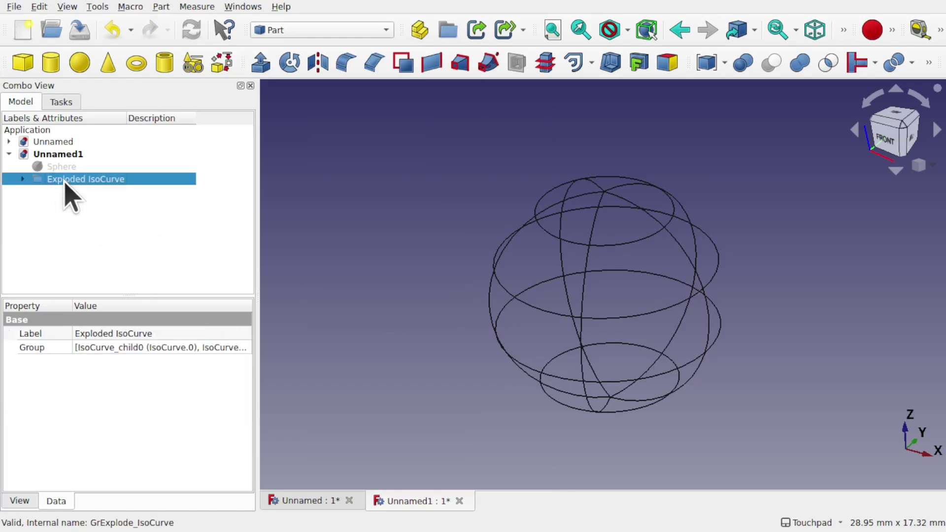
left_click(23, 180)
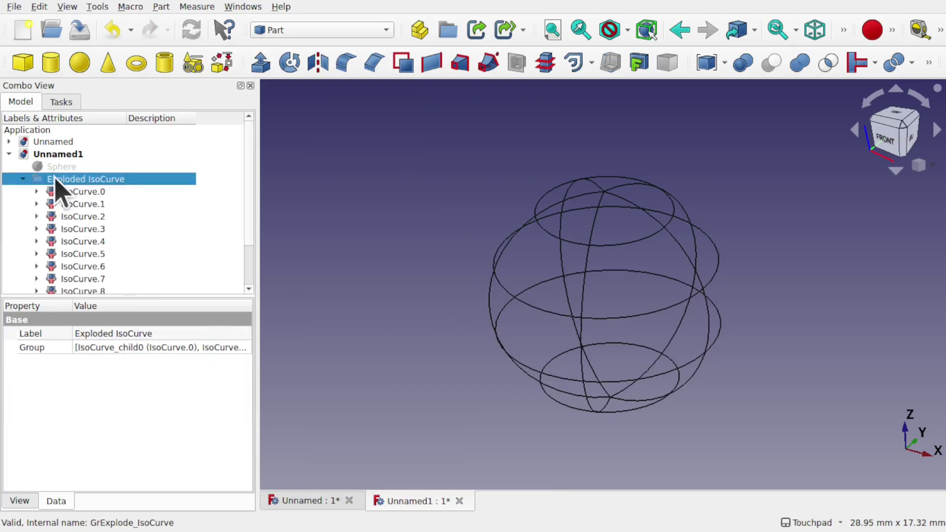
left_click(81, 193)
left_click_drag(602, 207, 638, 250, "alt")
left_click(72, 205)
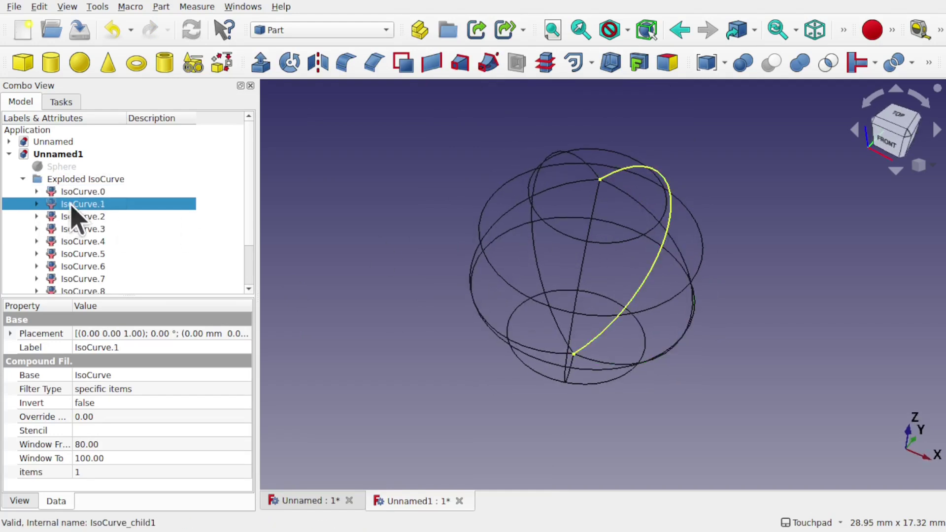
key("Down")
key("Down")
key("Down")
key("Down")
key("Down")
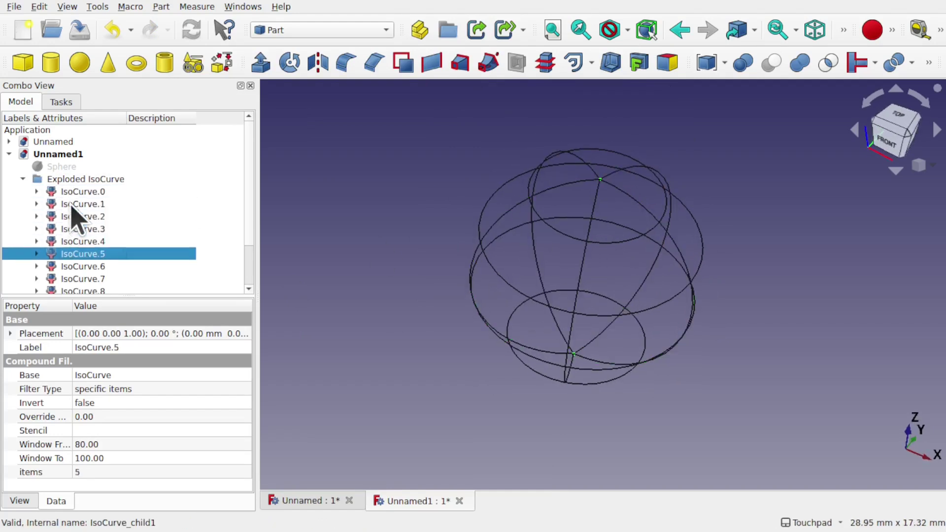
key("Down")
key("Down")
key("Down")
key("Down")
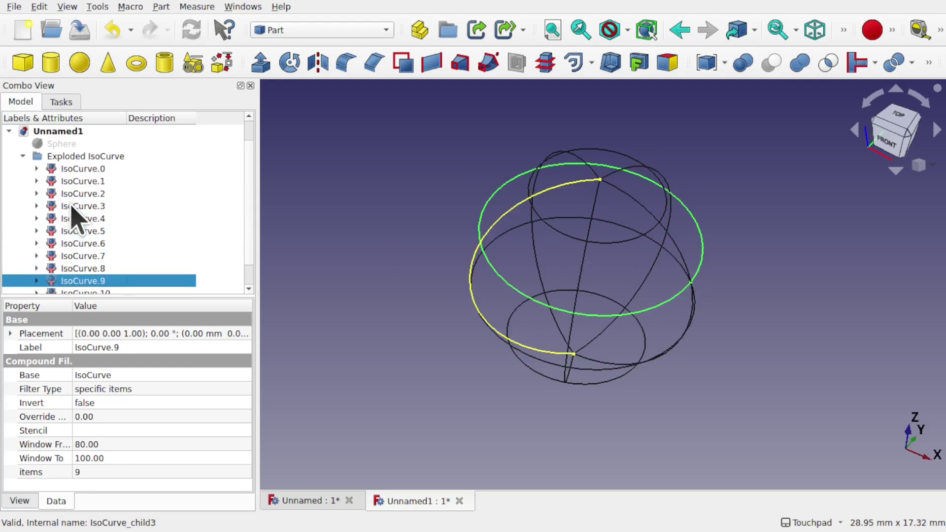
key("Up")
key("Up")
key("Up")
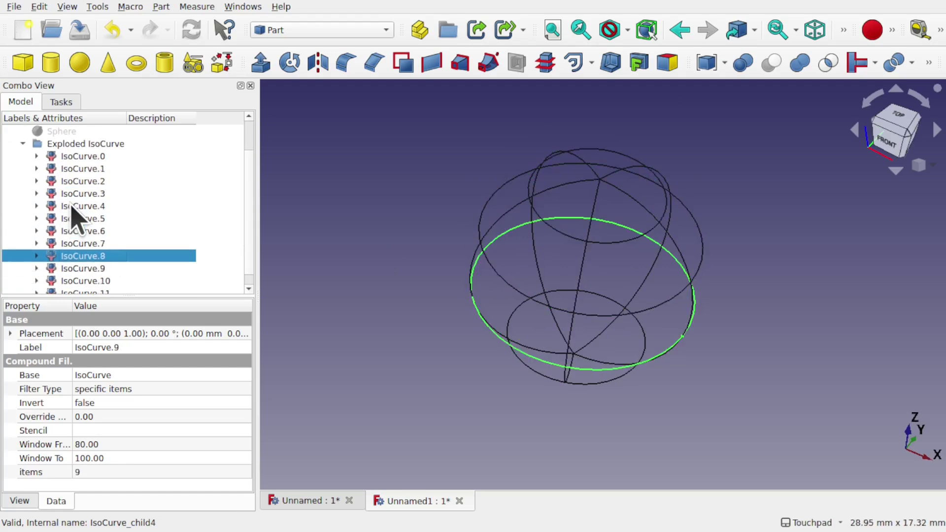
middle_click_drag(597, 137, 602, 207, "alt")
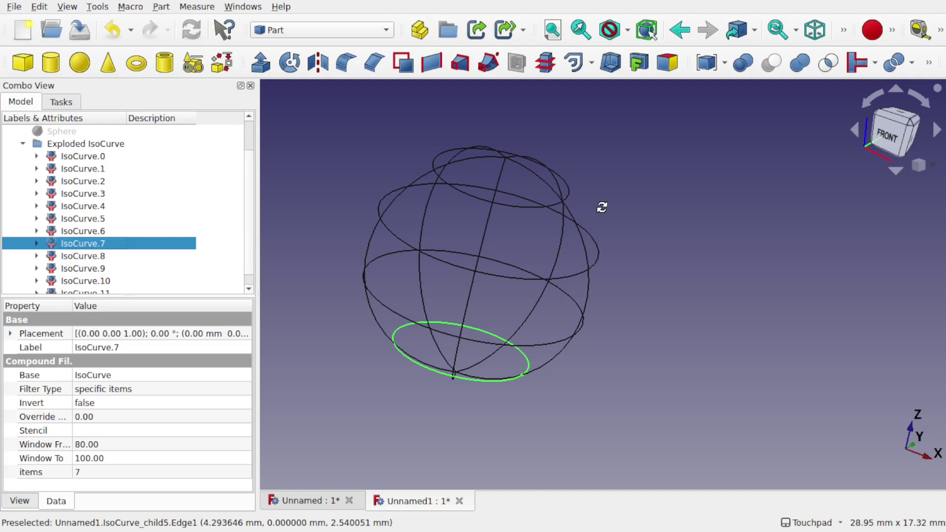
middle_click_drag(602, 207, 554, 224, "alt")
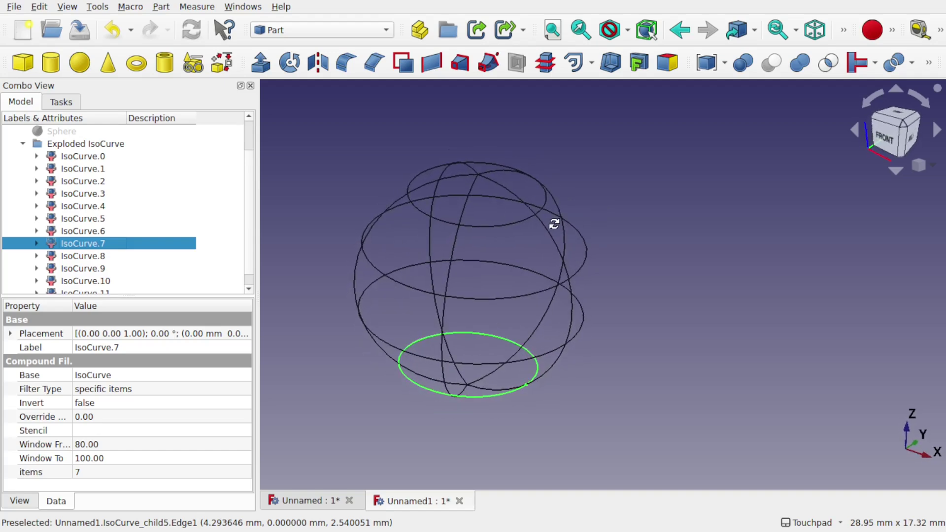
Switch to the Sketcher workbench and create an unattached sketch on the XY-Plane with the default 0.00 mm offset.
left_click(295, 31)
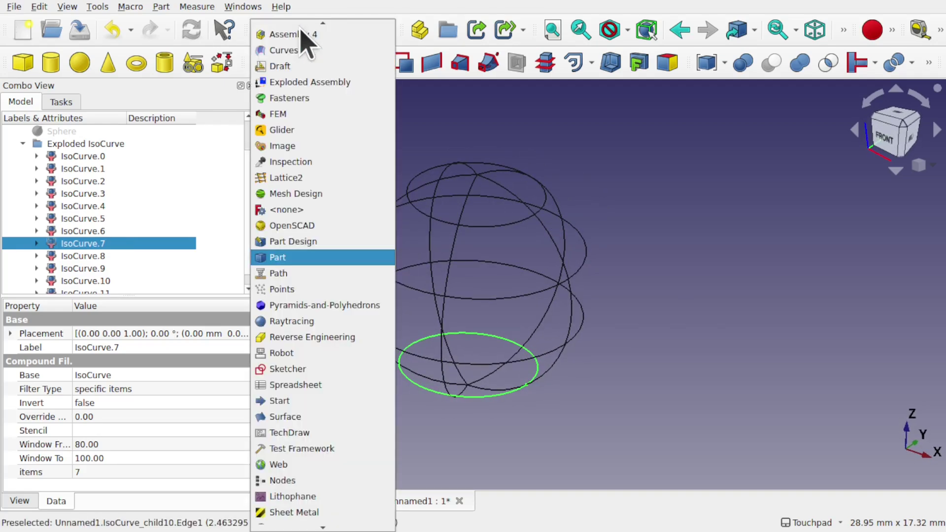
left_click(316, 369)
scroll(644, 246, "down", 3)
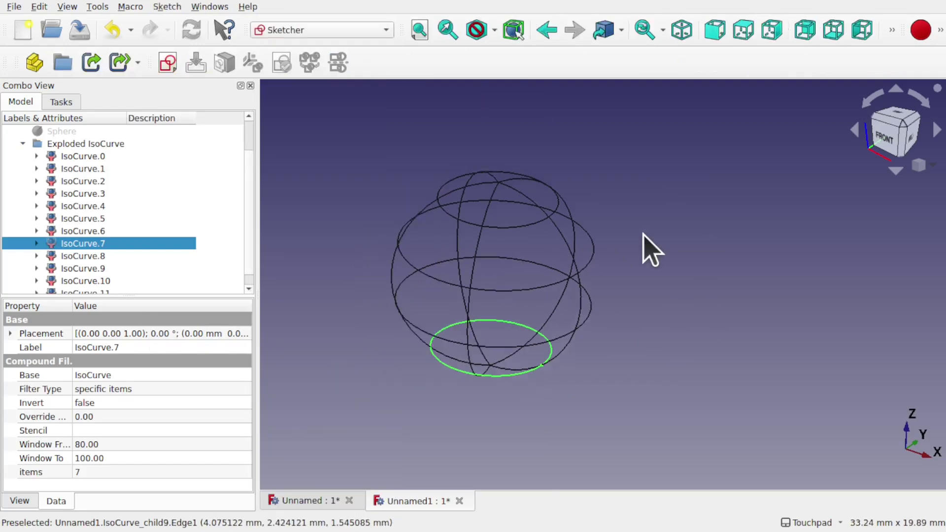
left_click(168, 63)
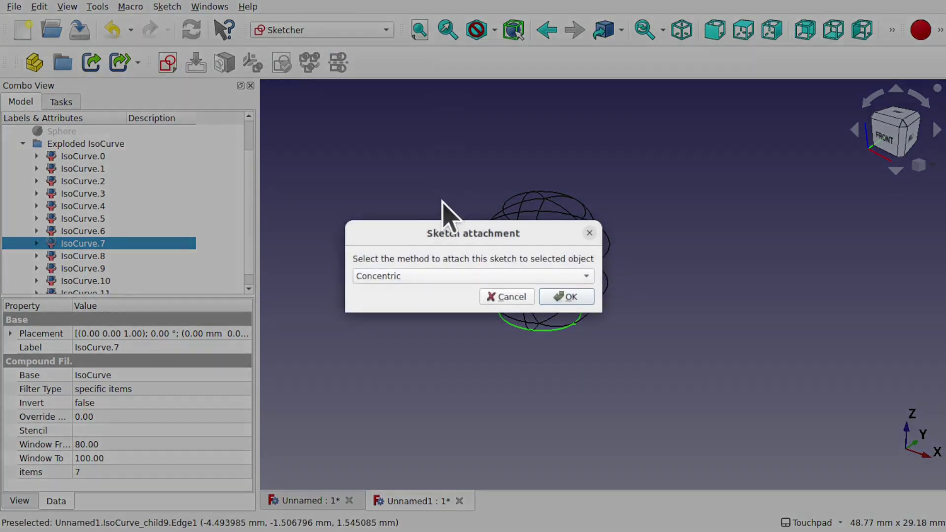
left_click(570, 277)
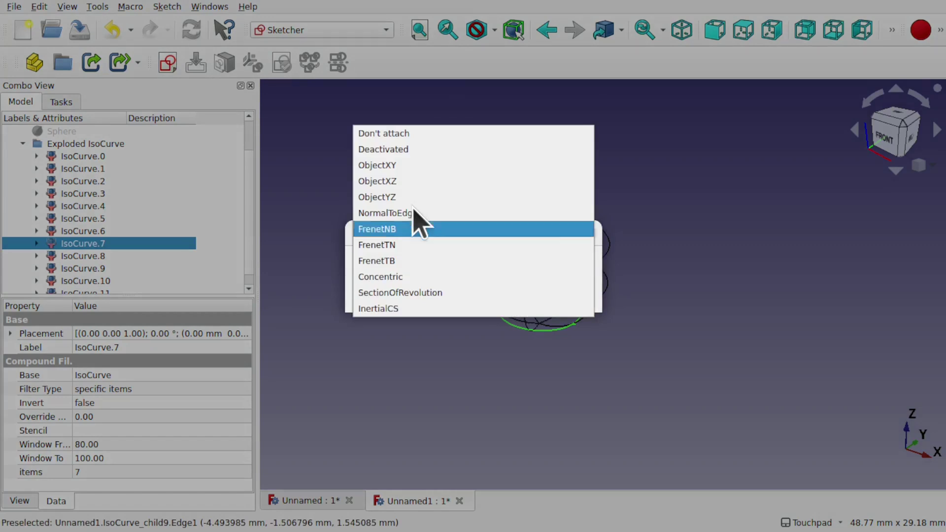
left_click(415, 132)
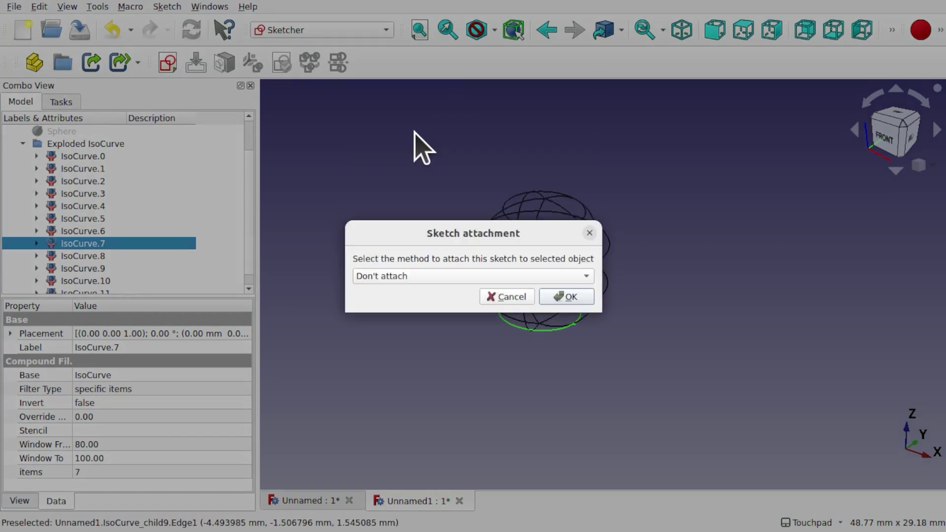
left_click(569, 297)
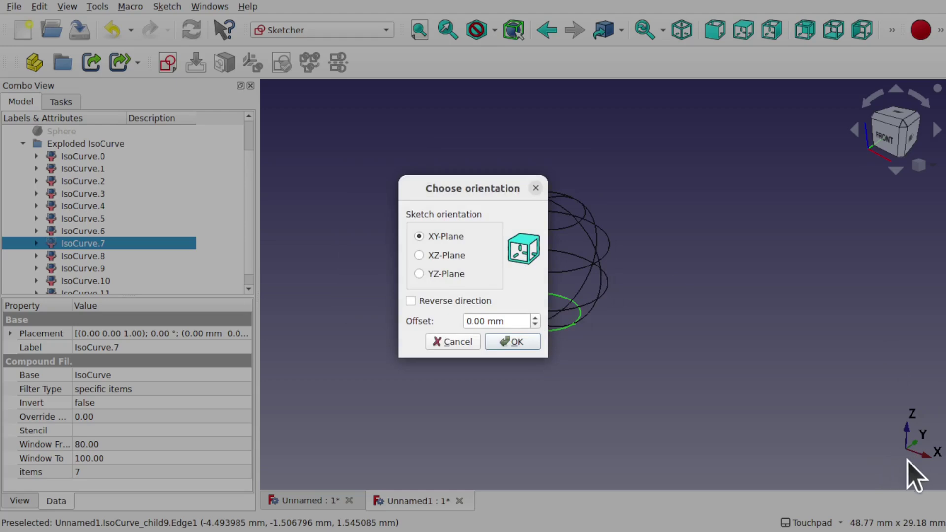
left_click(511, 347)
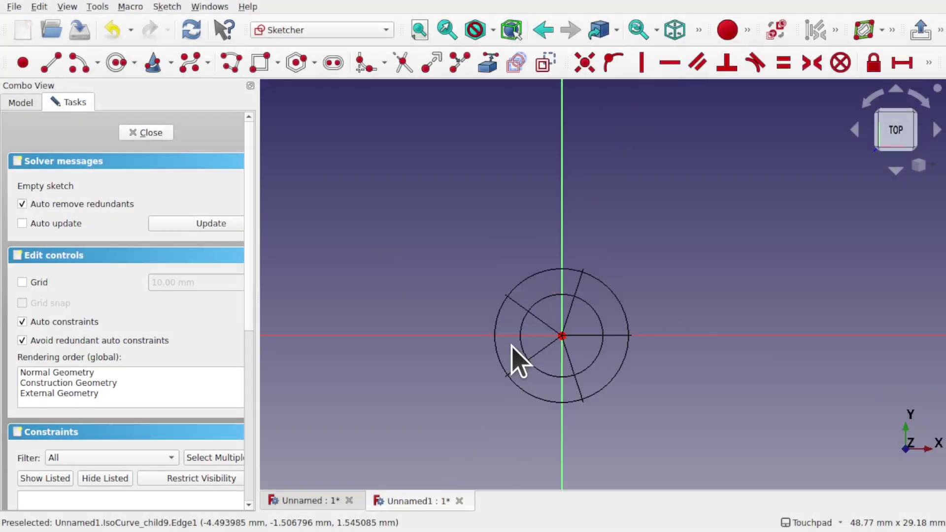
Sketch a single slanted line crossing the horizontal axis beside the sphere wireframe, and close the sketch.
mouse_move(706, 397)
middle_mouse_down()
mouse_move(533, 357)
mouse_move(616, 364)
mouse_move(629, 354)
mouse_move(453, 277)
middle_mouse_up()
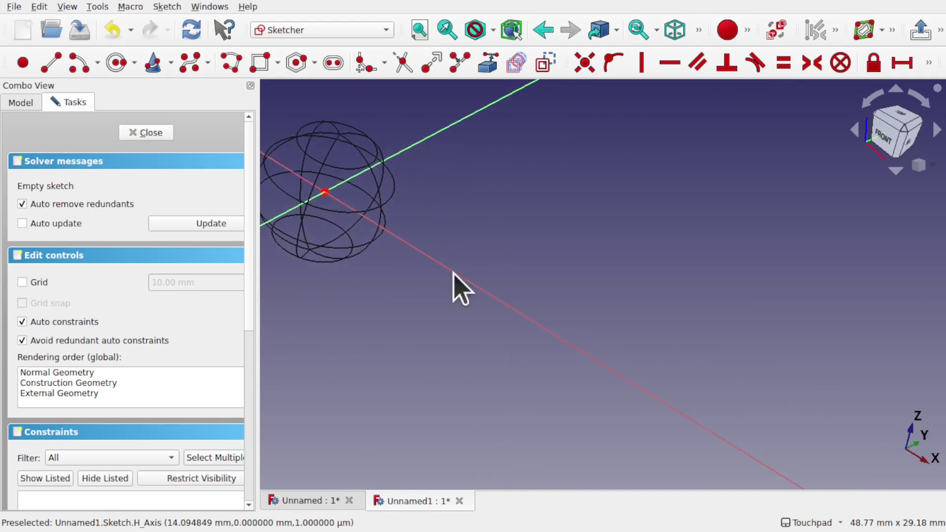
left_click(51, 62)
left_click(405, 353)
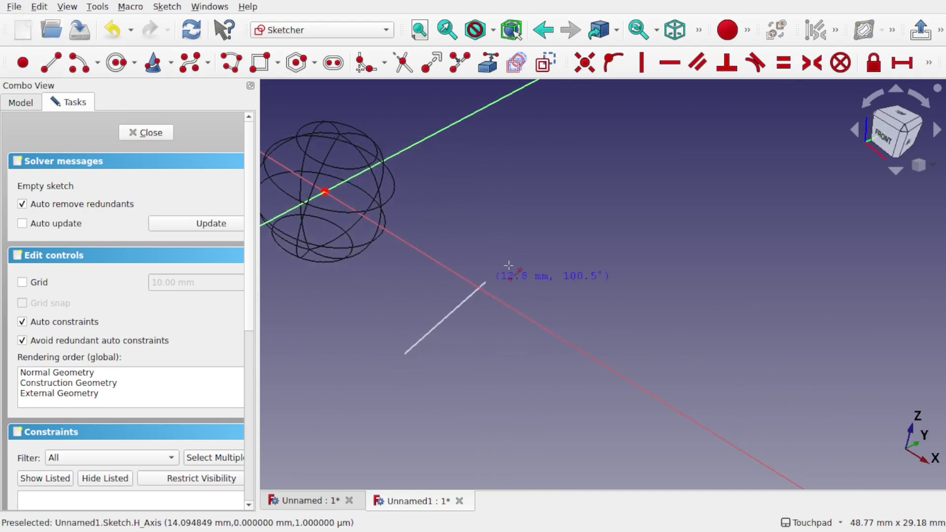
left_click(555, 229)
left_click(151, 133)
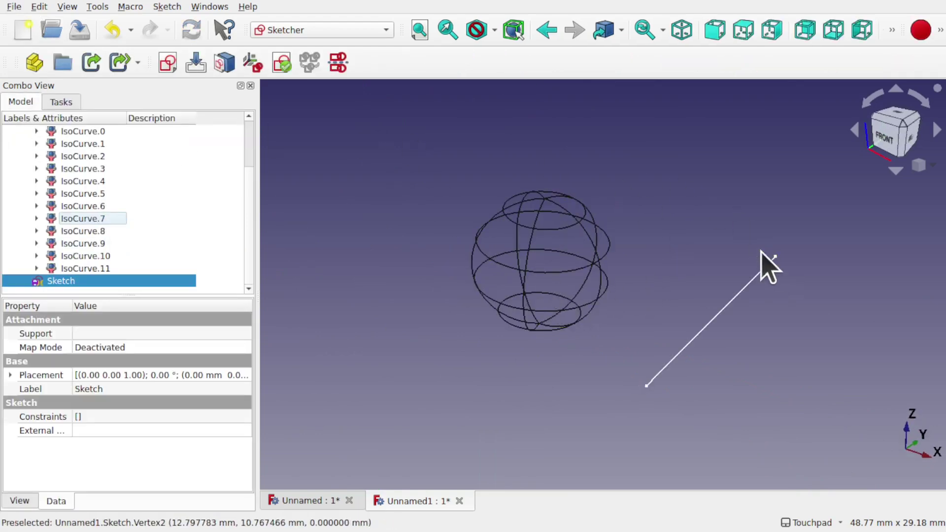
In the Part workbench, revolve the four horizontal circles IsoCurve.7 to IsoCurve.10 by 20° around the sketched line as solids.
middle_click_drag(762, 264, 667, 274)
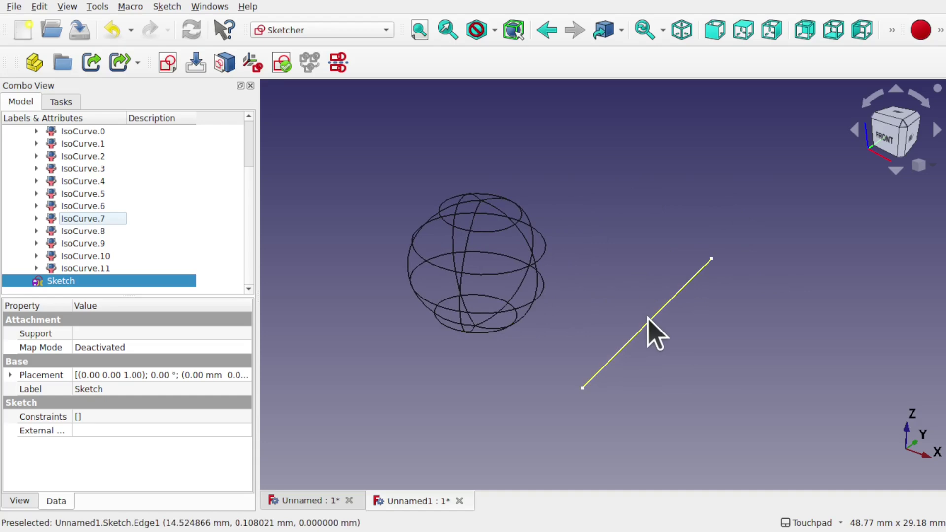
left_click(335, 32)
left_click(315, 269)
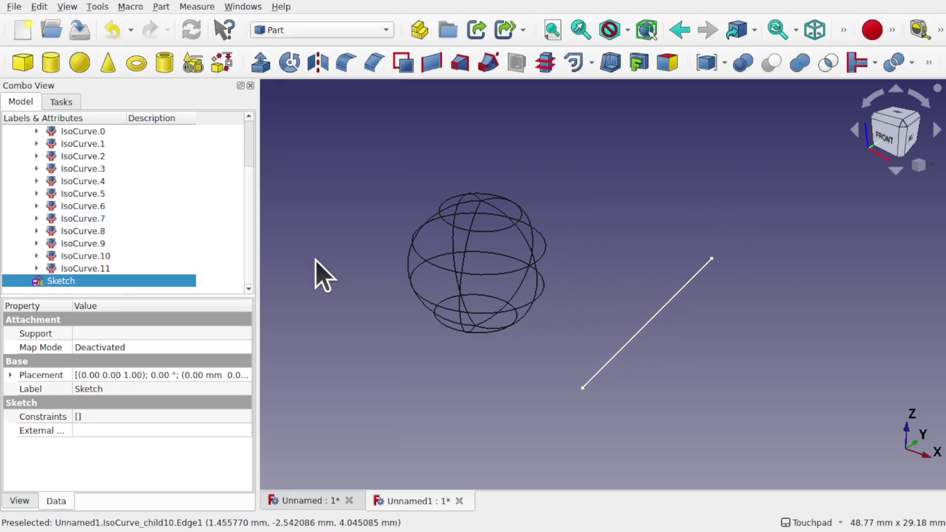
mouse_move(582, 290)
left_mouse_down("alt")
mouse_move(629, 330)
mouse_move(591, 287)
mouse_move(537, 337)
left_mouse_up("alt")
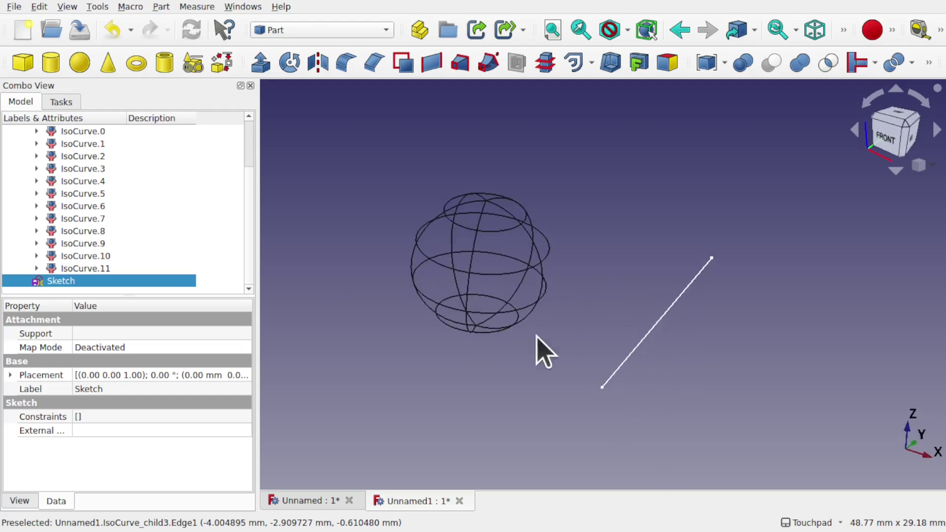
left_click(478, 333)
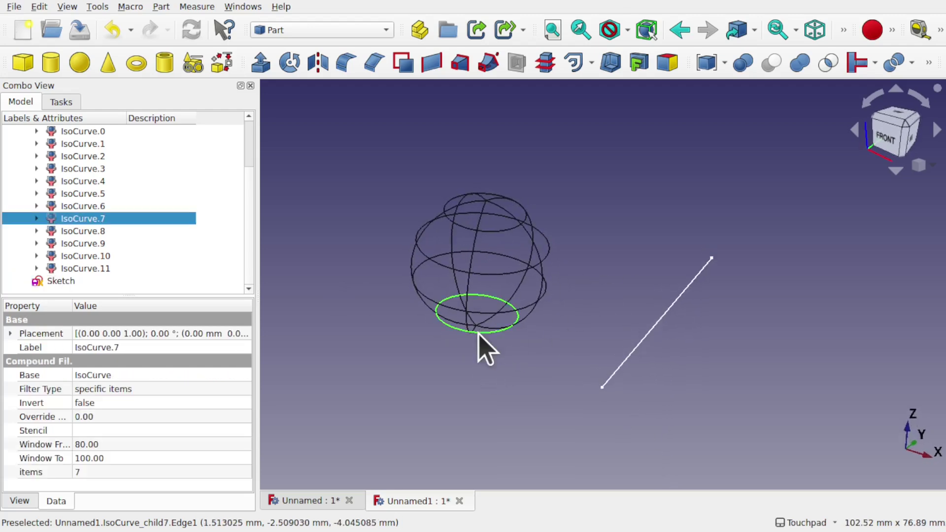
left_click(496, 313, "ctrl")
left_click(488, 274, "ctrl")
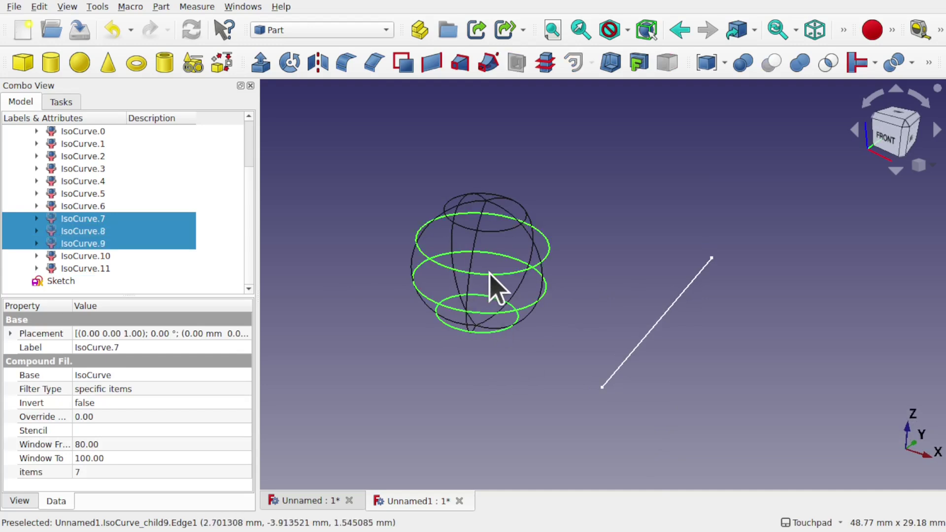
left_click(495, 232, "ctrl")
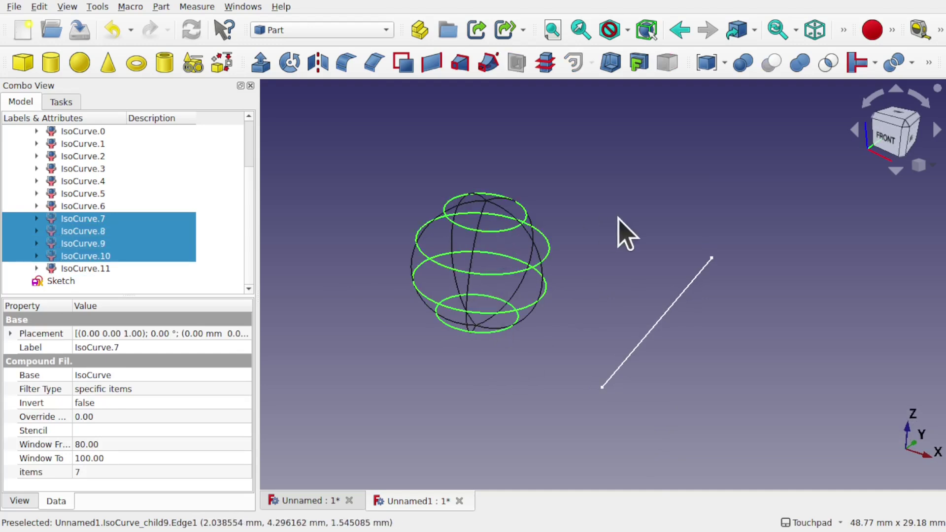
left_click(290, 67)
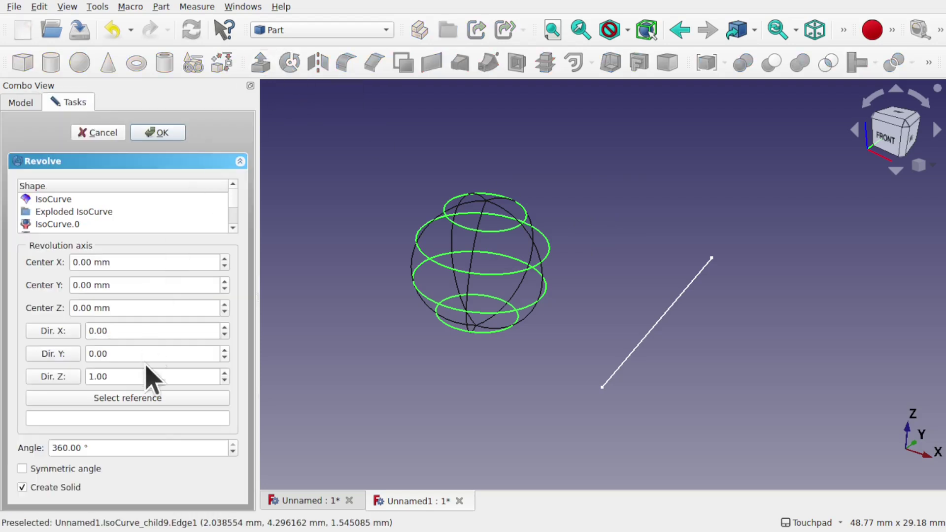
left_click(138, 399)
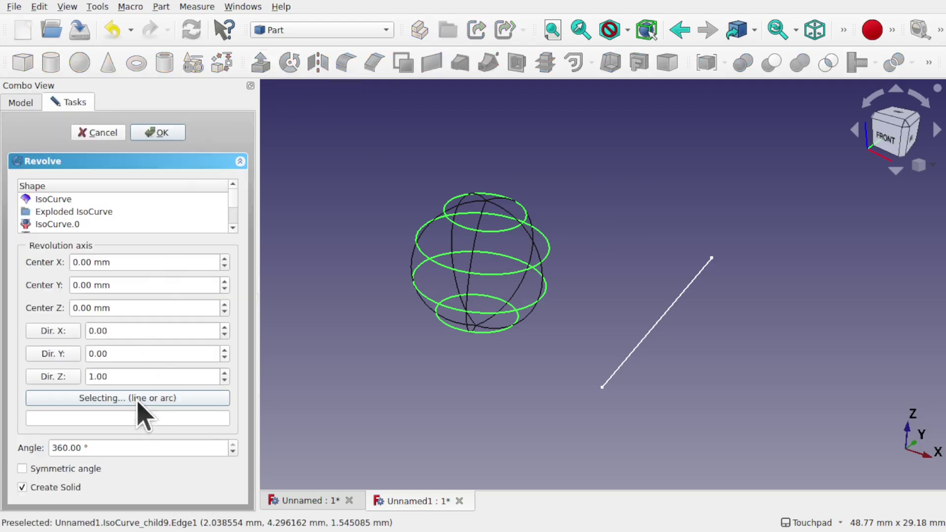
left_click(653, 333)
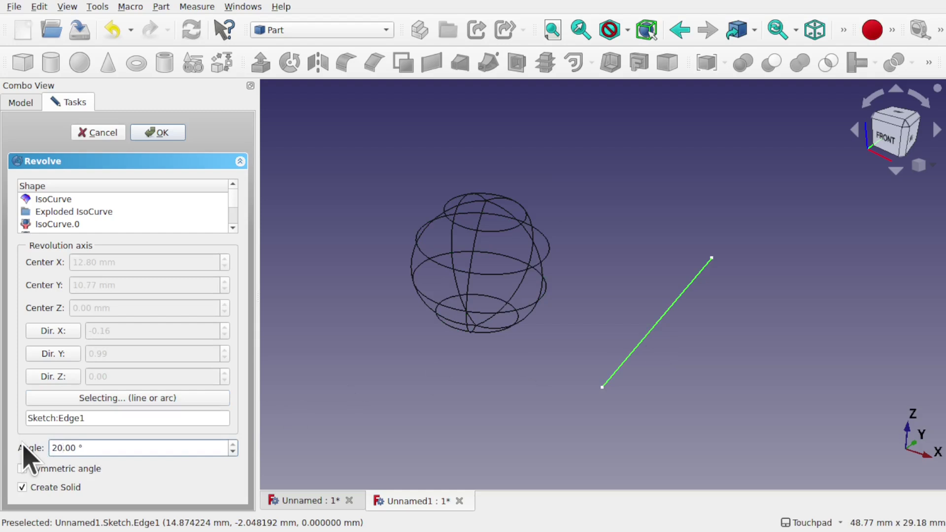
key("Return")
left_click_drag(513, 306, 562, 340, "alt")
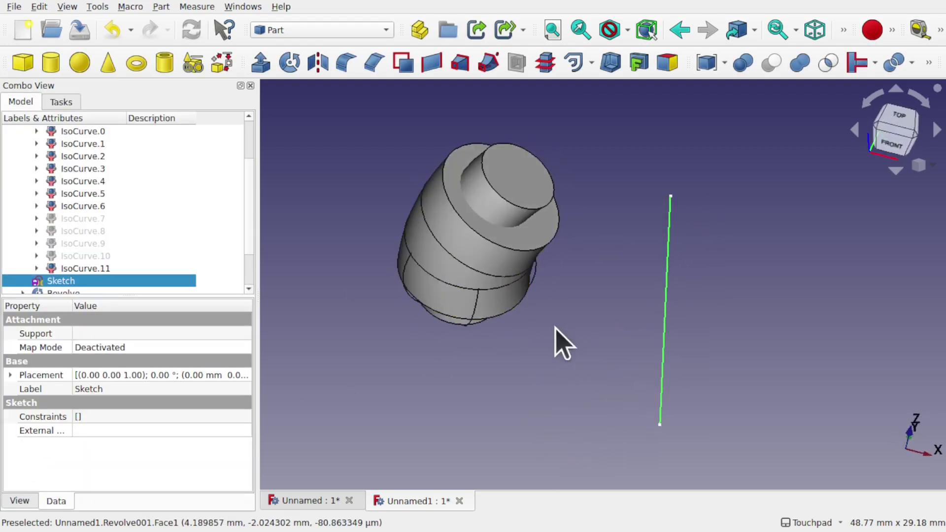
Hide the remaining exploded wireframe curves, IsoCurve.11 and IsoCurve.0 to IsoCurve.6, leaving the revolved solids and the axis sketch shown.
left_click(96, 292)
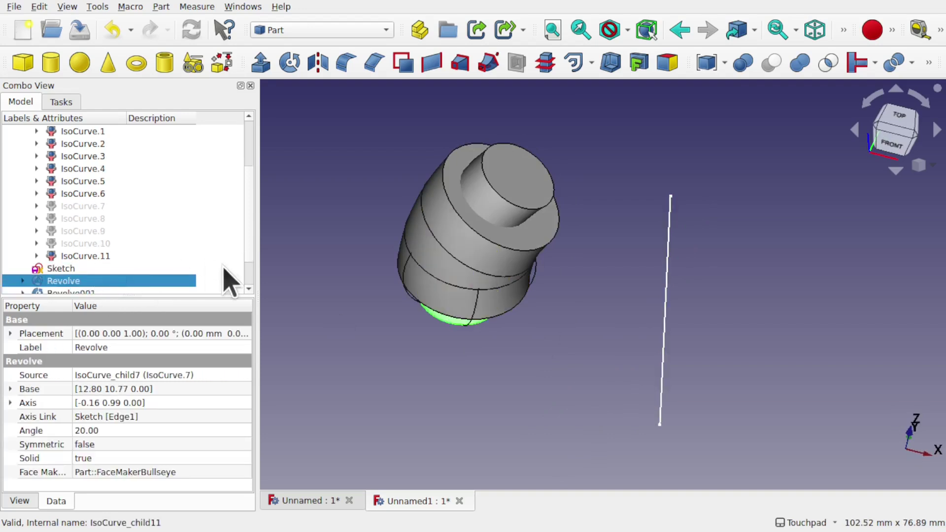
scroll(251, 261, "down", 1)
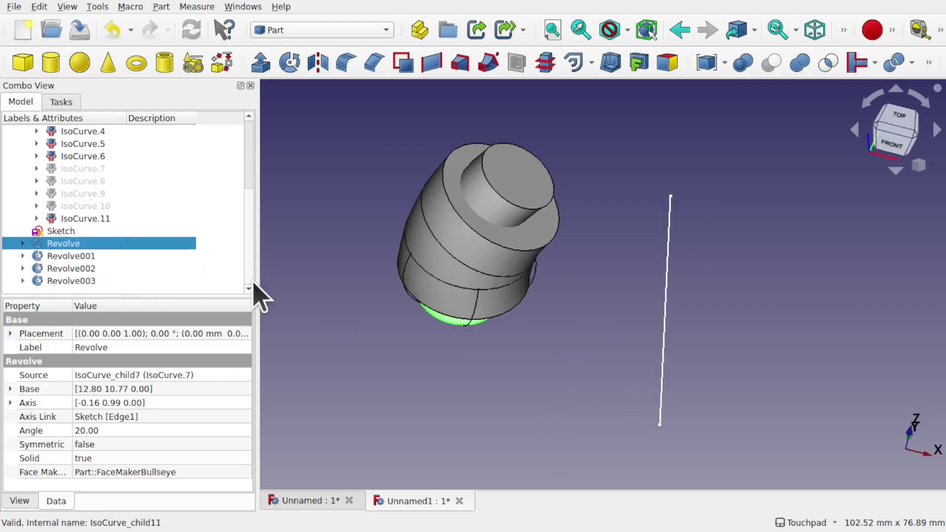
left_click(82, 219)
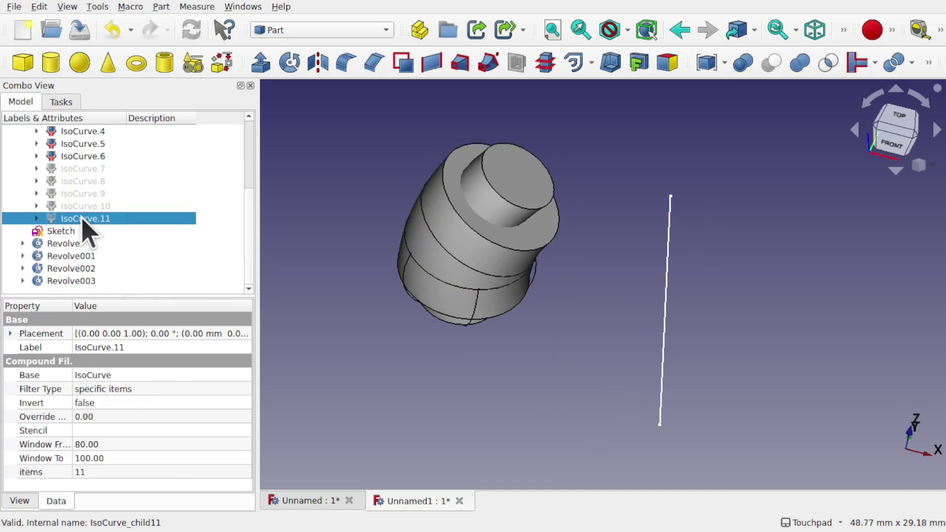
scroll(254, 230, "up", 3)
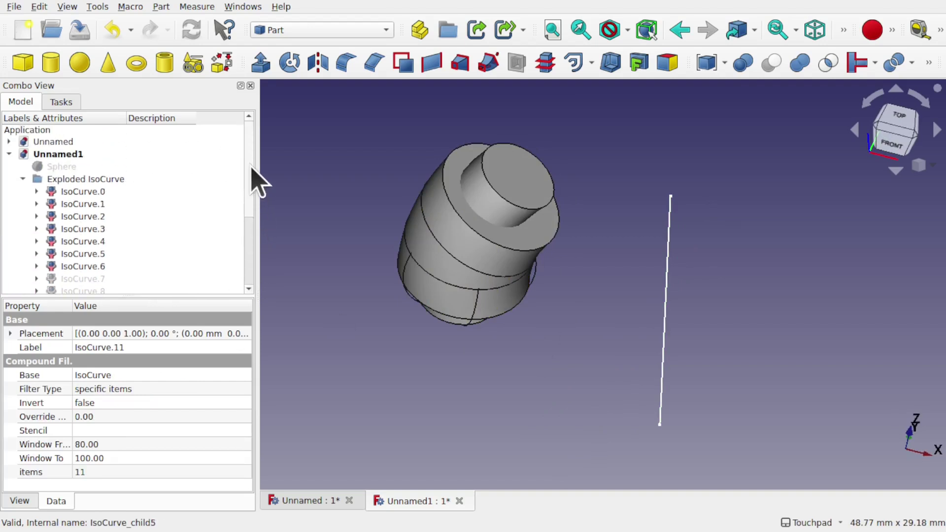
left_click(88, 193)
left_click(92, 266, "shift")
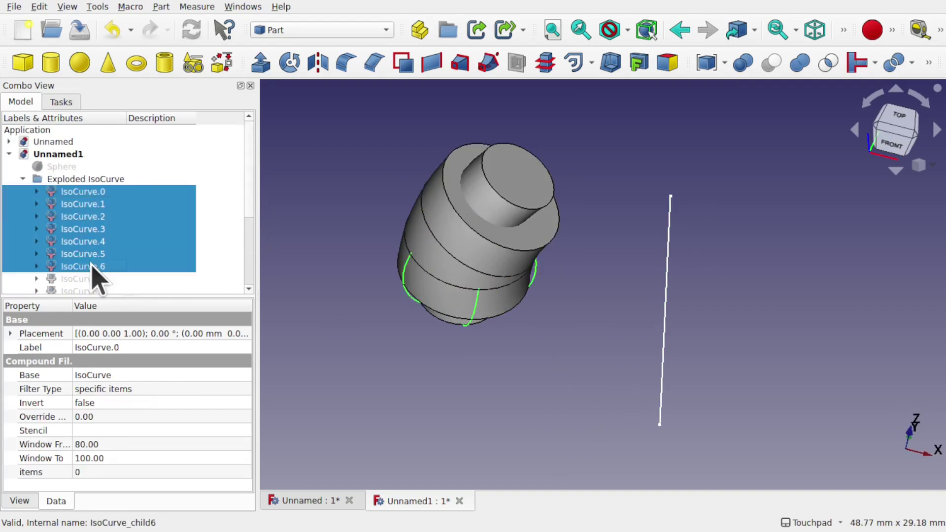
left_click_drag(540, 239, 690, 239)
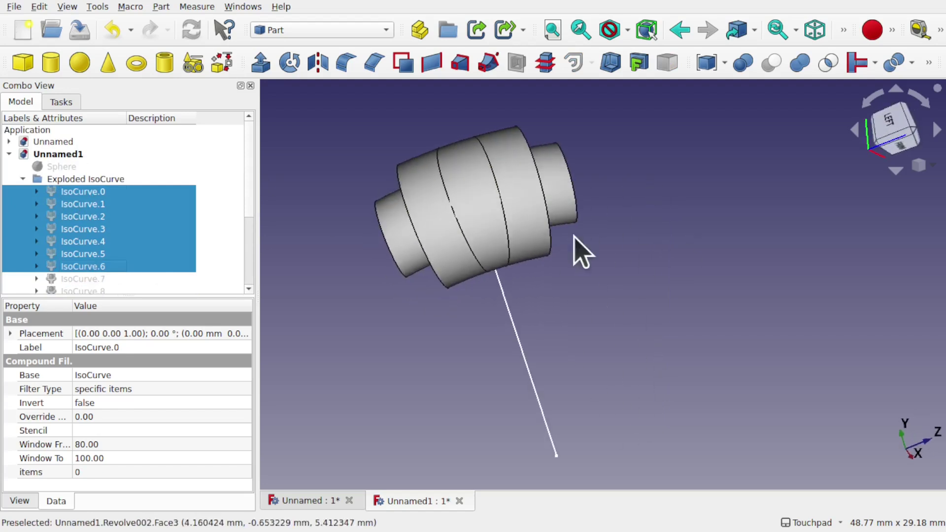
Toggle the visibility of the revolved solids Revolve001 and Revolve002 one at a time to examine how the four solids overlap.
left_click(488, 221)
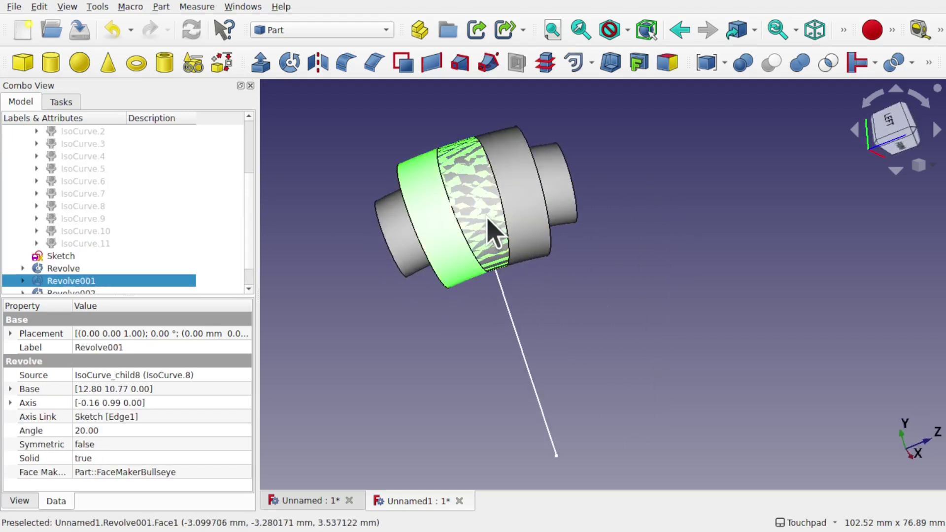
key("space")
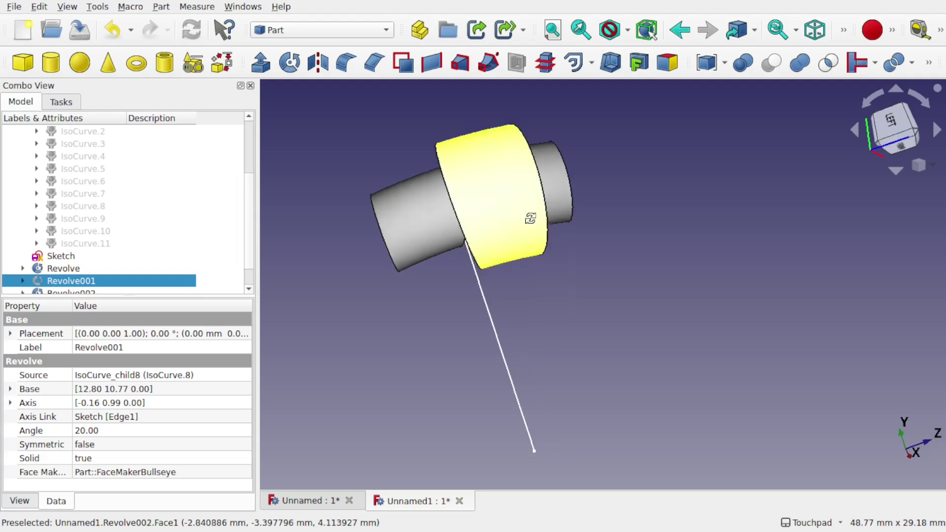
left_click_drag(533, 213, 433, 289)
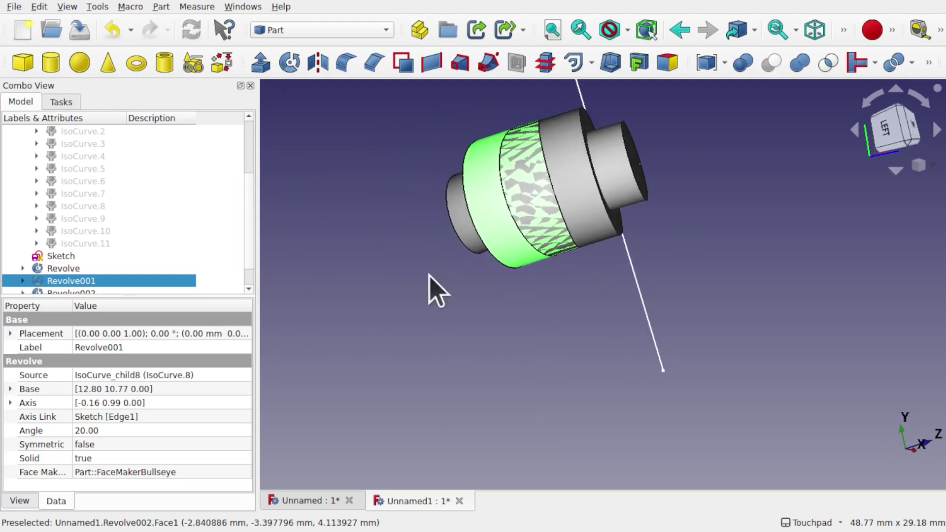
left_click(598, 211)
key("space")
left_click_drag(598, 211, 674, 303)
key("space")
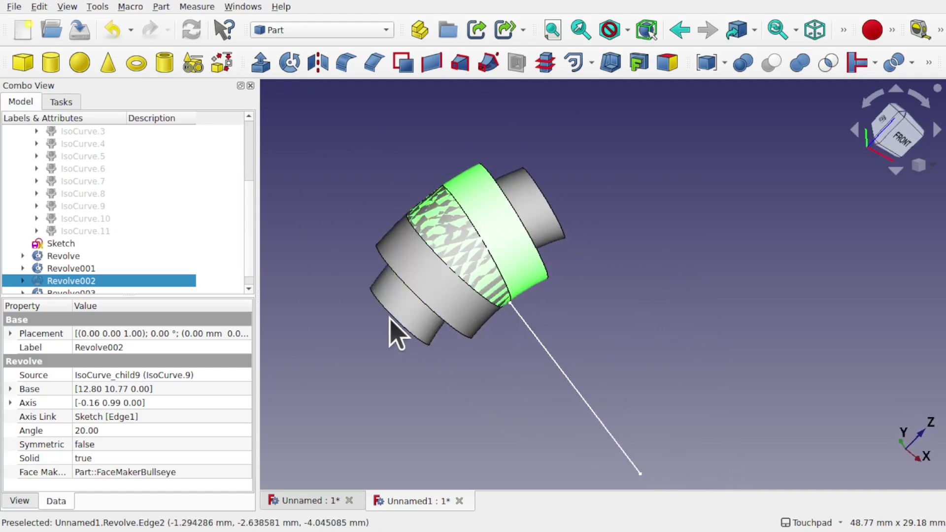
Fuse the four revolved solids, Revolve to Revolve003, into one shape with a Boolean union.
left_click(409, 319)
left_click(492, 269, "ctrl")
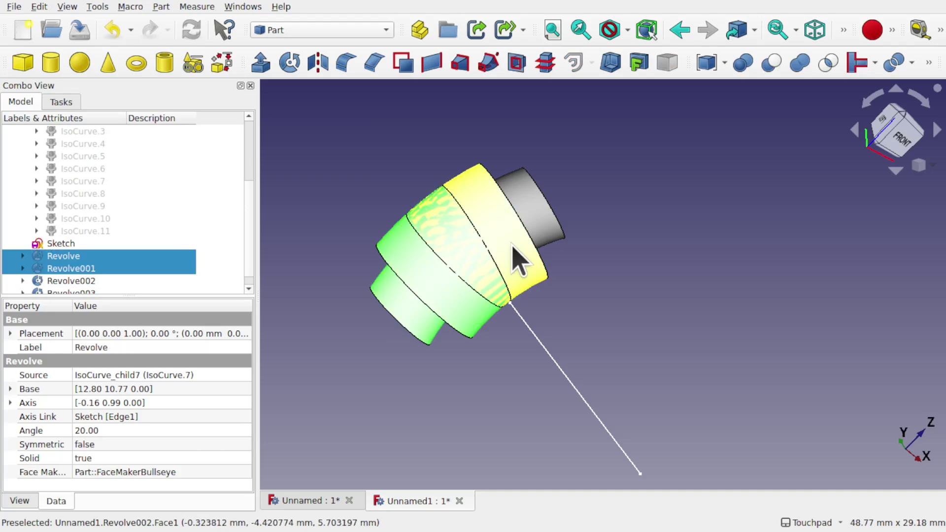
left_click(513, 257, "ctrl")
left_click(545, 236, "ctrl")
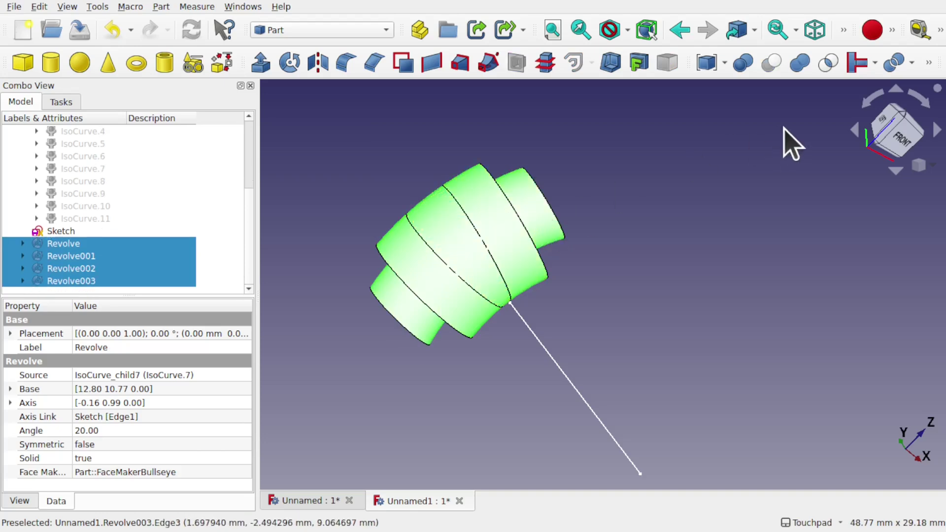
left_click(801, 63)
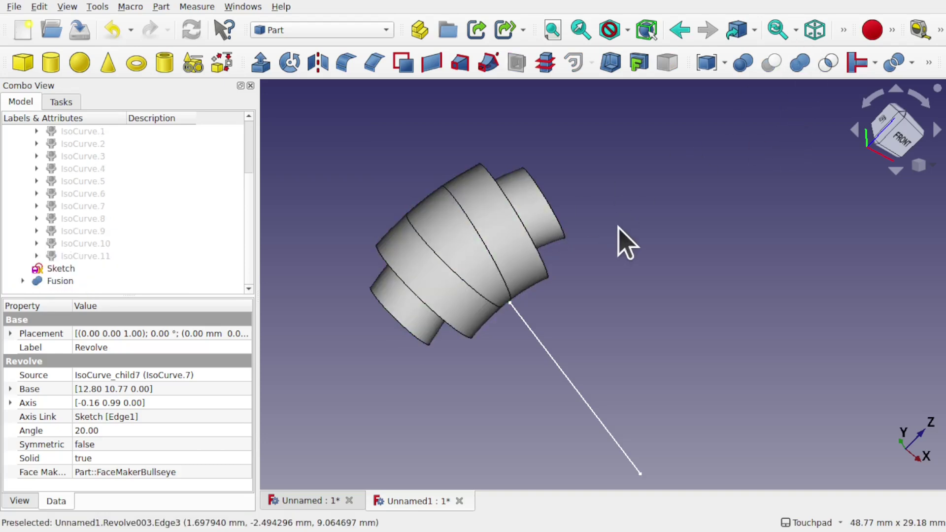
left_click_drag(626, 242, 608, 197, "alt")
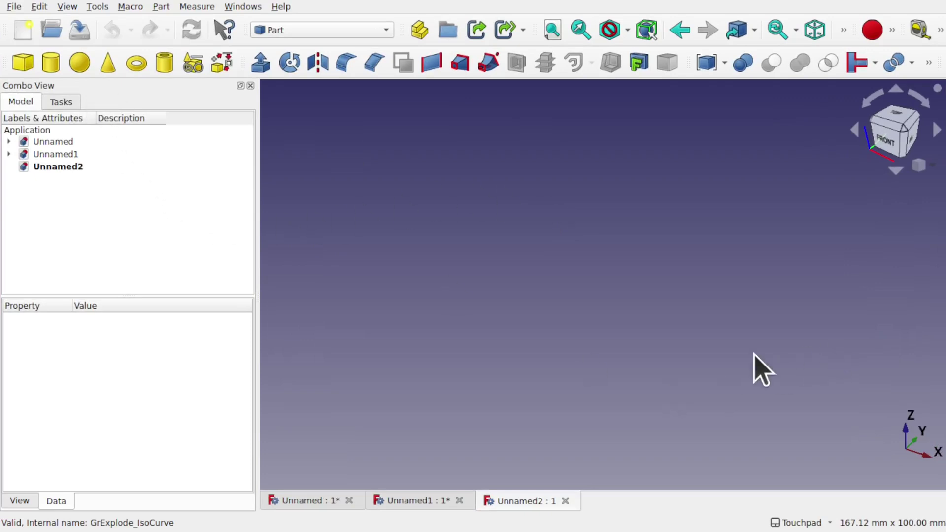
Add a sphere primitive with its default size to the new empty document Unnamed2.
left_click(78, 63)
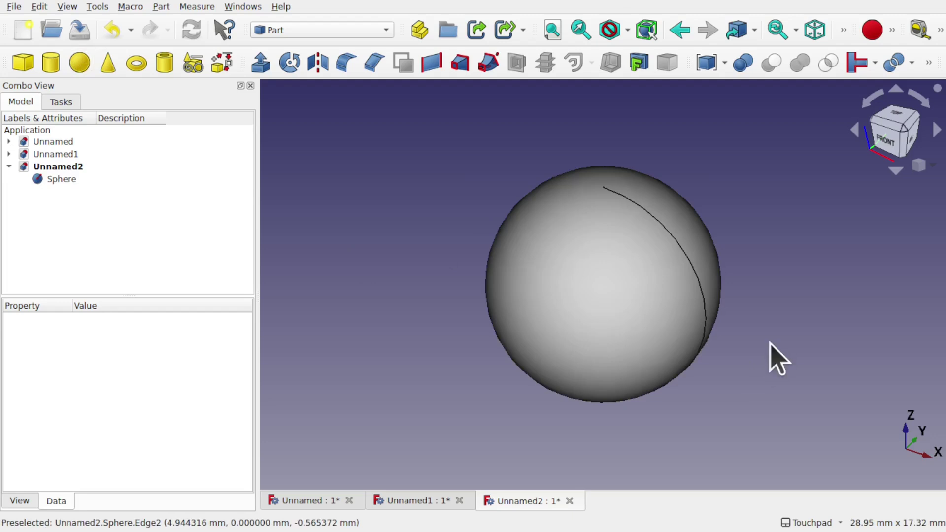
scroll(779, 359, "down", 4)
middle_click_drag(794, 349, 627, 323)
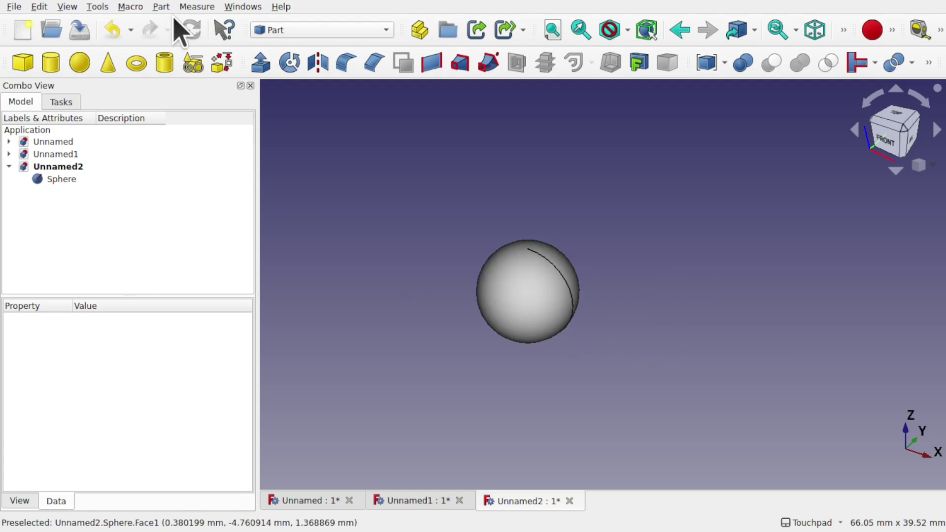
Create three plane primitives, each 20 mm long and 20 mm wide, at the origin.
left_click(162, 7)
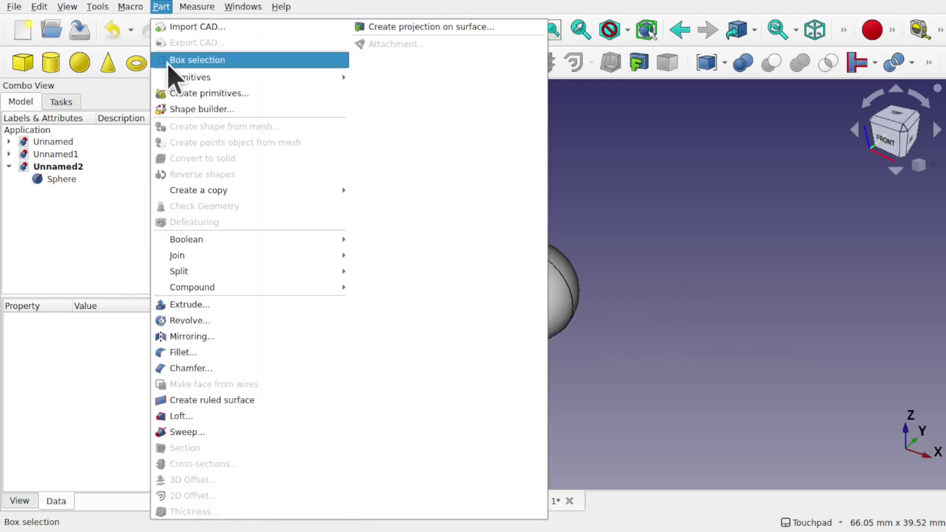
left_click(224, 94)
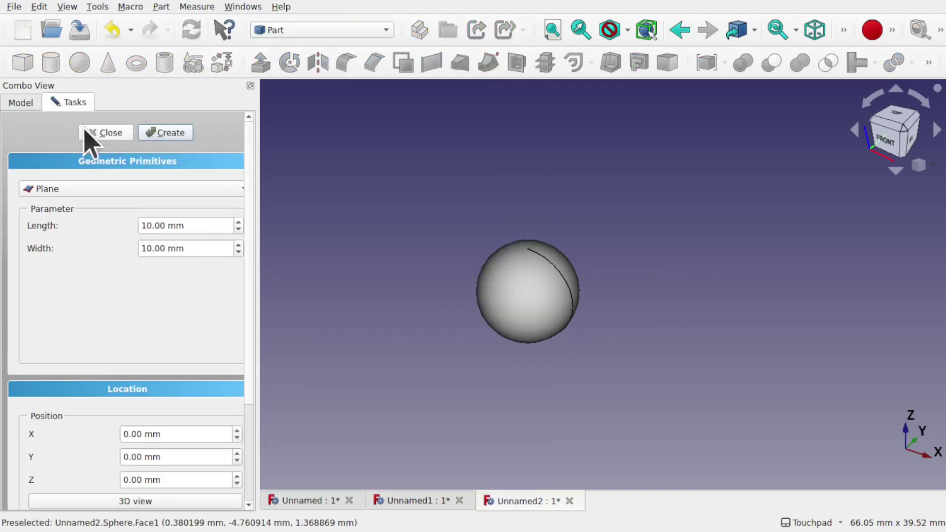
left_click(84, 190)
left_click(113, 191)
double_click(152, 225)
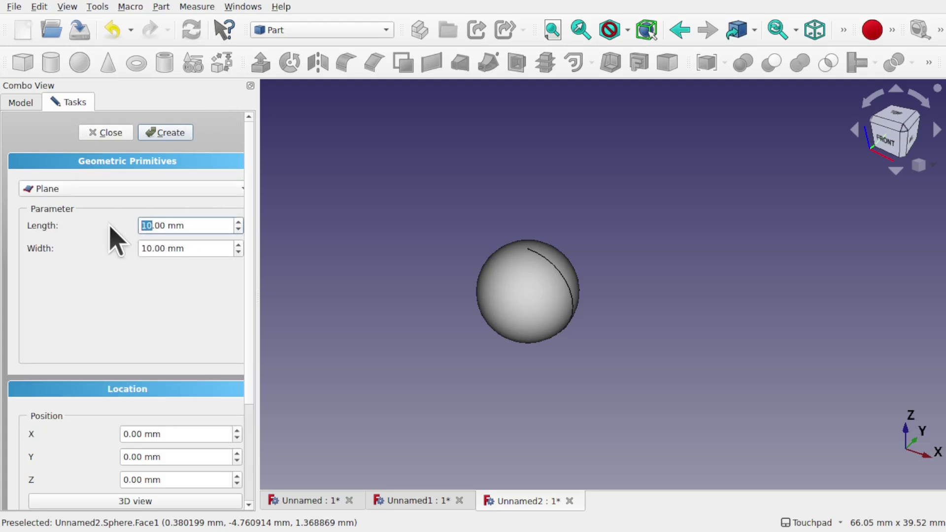
double_click(152, 248)
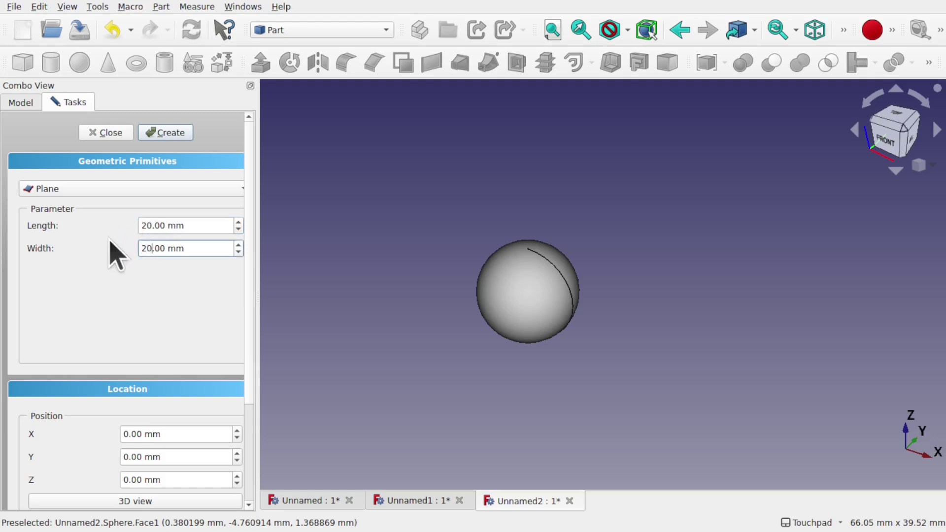
left_click(173, 138)
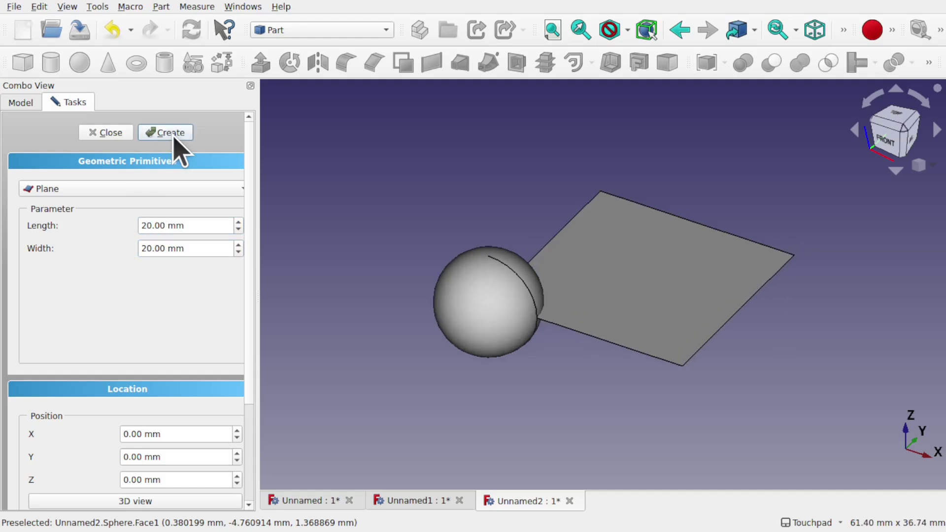
left_click(116, 134)
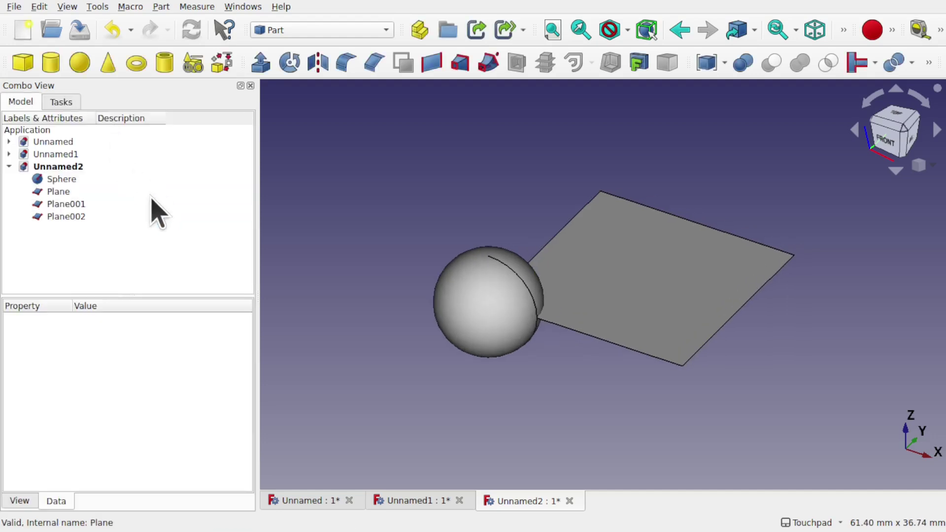
Transform the first plane to cut the sphere's upper half, moving it about -9 mm in X, backwards in Y and 2.2 mm up in Z.
left_click(54, 192)
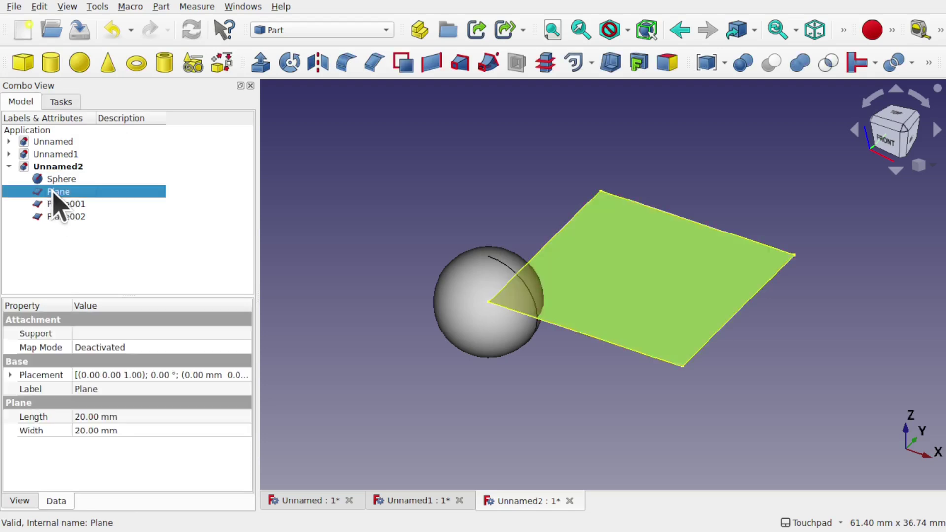
right_click(53, 193)
left_click(104, 42)
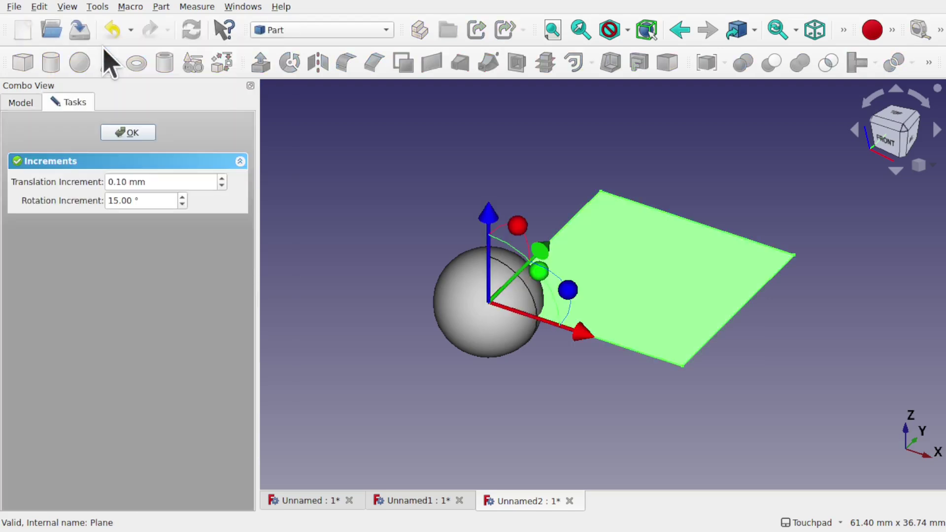
left_click_drag(544, 256, 494, 345)
left_click_drag(519, 408, 444, 386)
left_click_drag(332, 252, 339, 228)
left_click(129, 133)
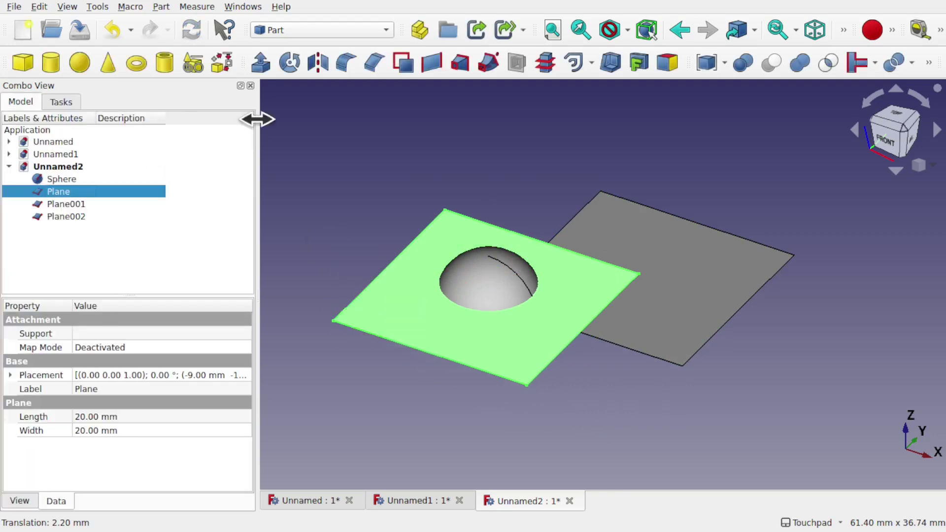
Transform Plane001 to lie above the first plane, moving it about -10.6 mm in X, backwards in Y and 3.3 mm up in Z.
left_click(675, 278)
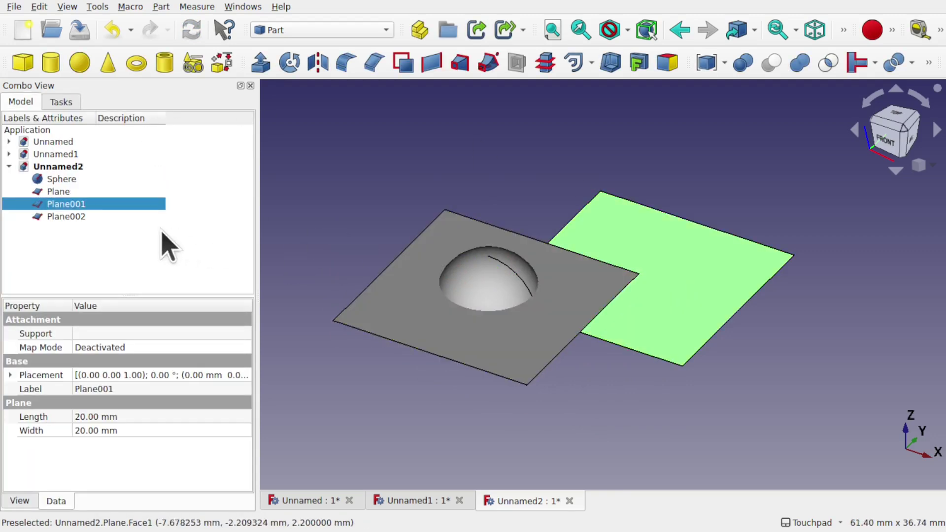
right_click(78, 207)
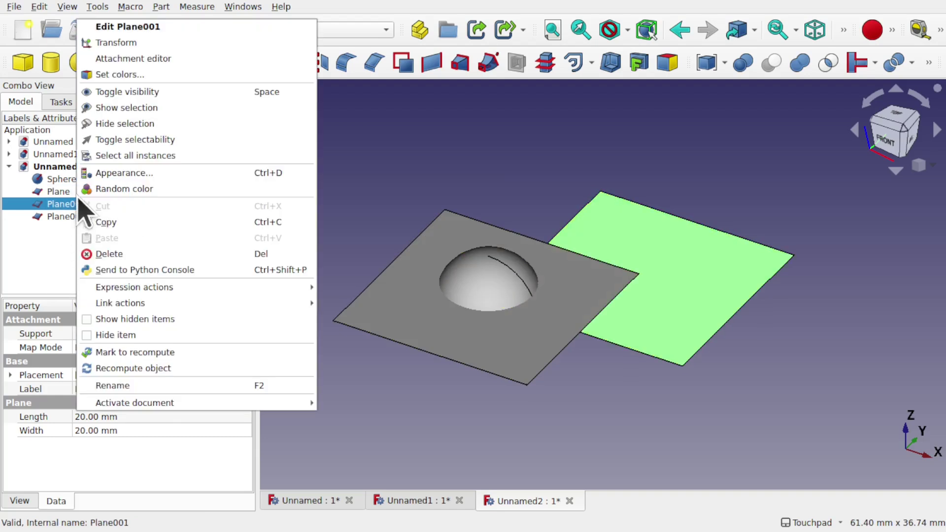
left_click(158, 41)
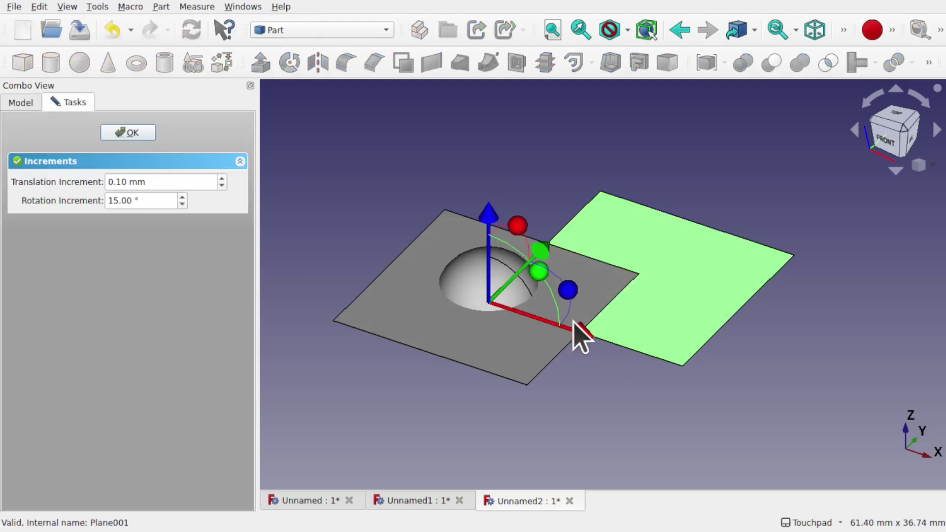
left_click_drag(540, 264, 364, 237)
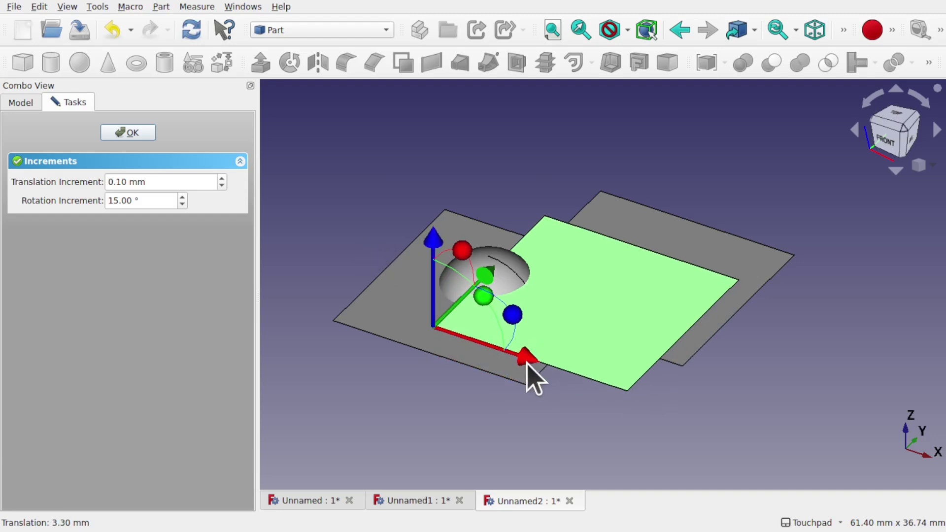
left_click_drag(527, 361, 403, 339)
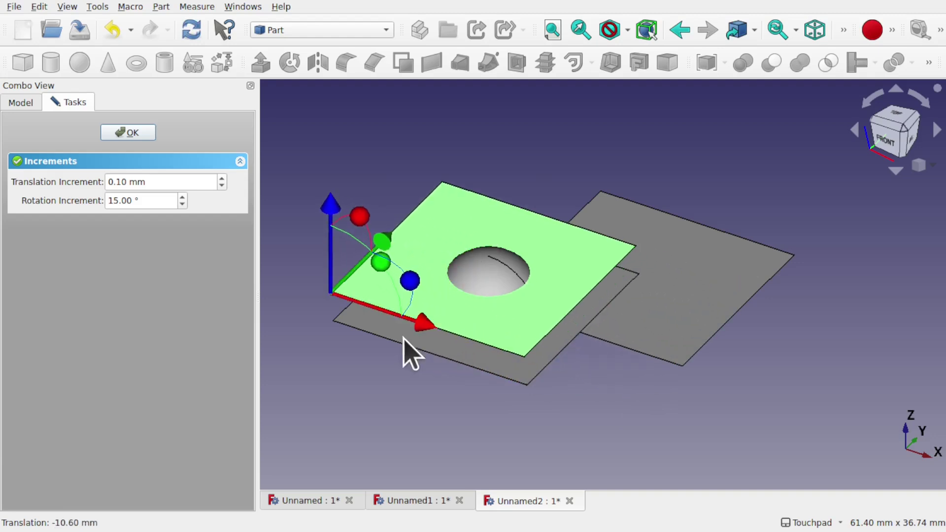
left_click(128, 132)
Transform Plane002 to cut the sphere below its centre, moving it -10.5 mm in X, -9.9 mm in Y and -0.8 mm in Z.
left_click(631, 296)
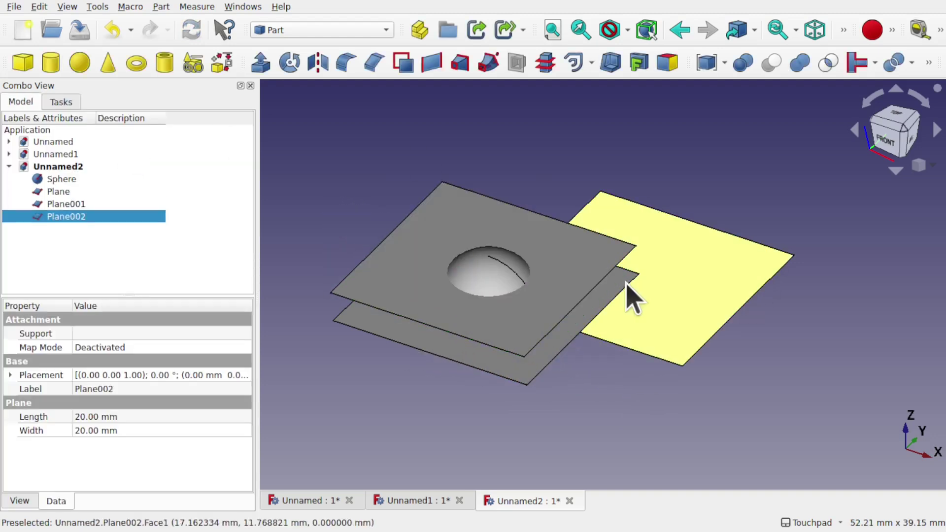
right_click(62, 220)
left_click(116, 43)
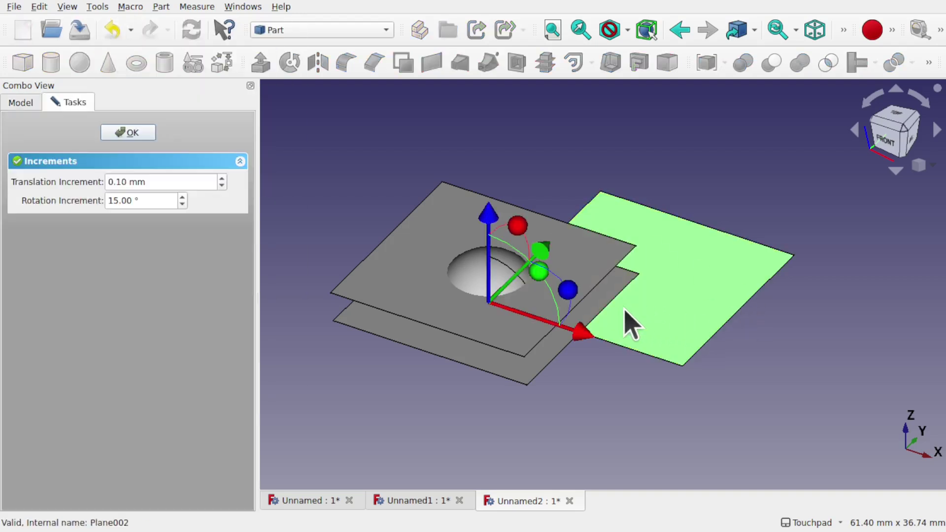
key("1")
left_click_drag(520, 190, 519, 187)
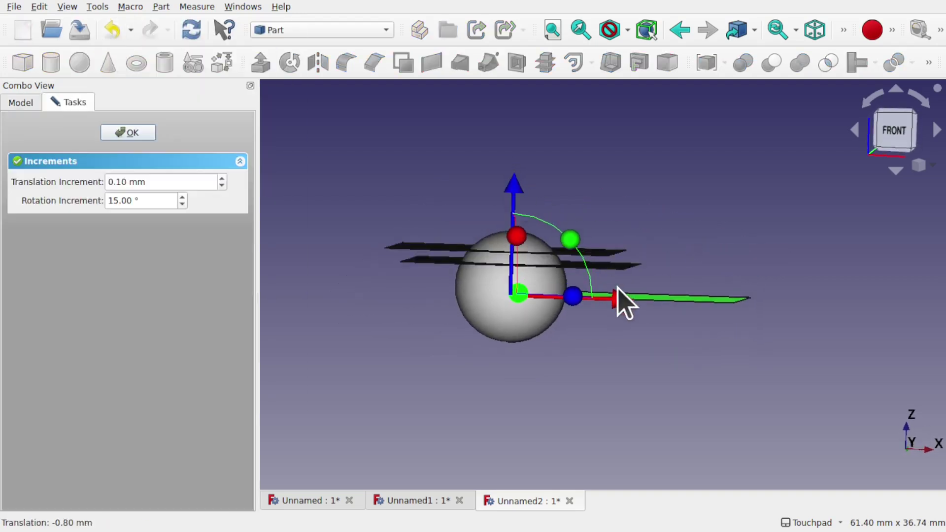
left_click_drag(623, 300, 503, 318)
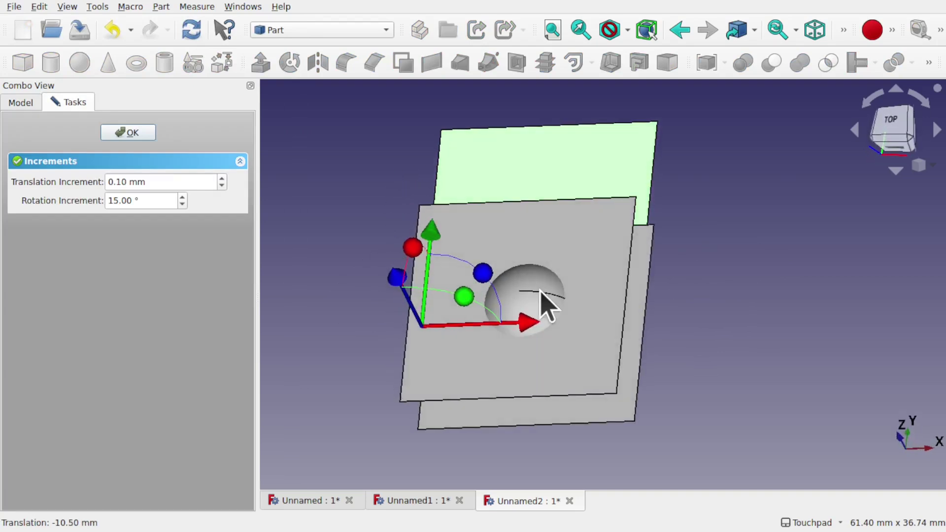
left_click_drag(444, 242, 433, 338)
middle_click_drag(585, 265, 490, 247)
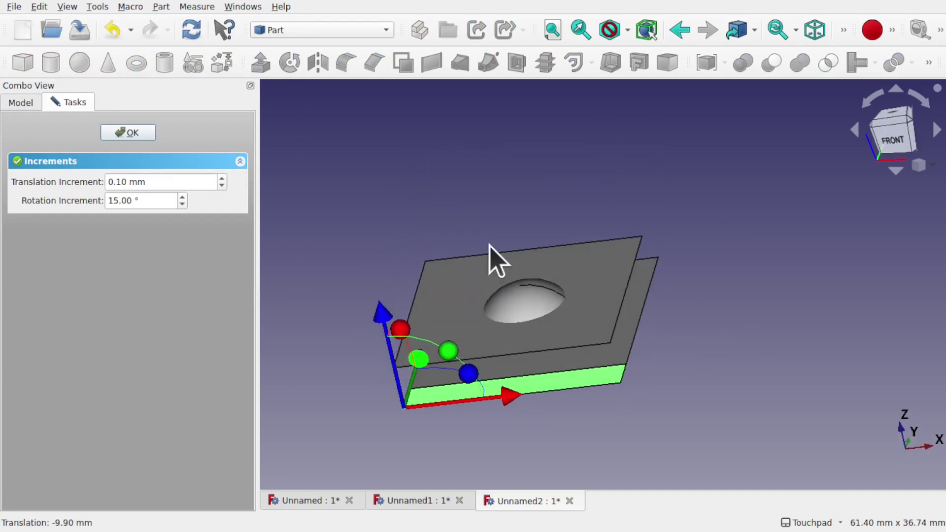
left_click(129, 132)
Combine Plane, Plane001 and Plane002 into one compound.
left_click(600, 304)
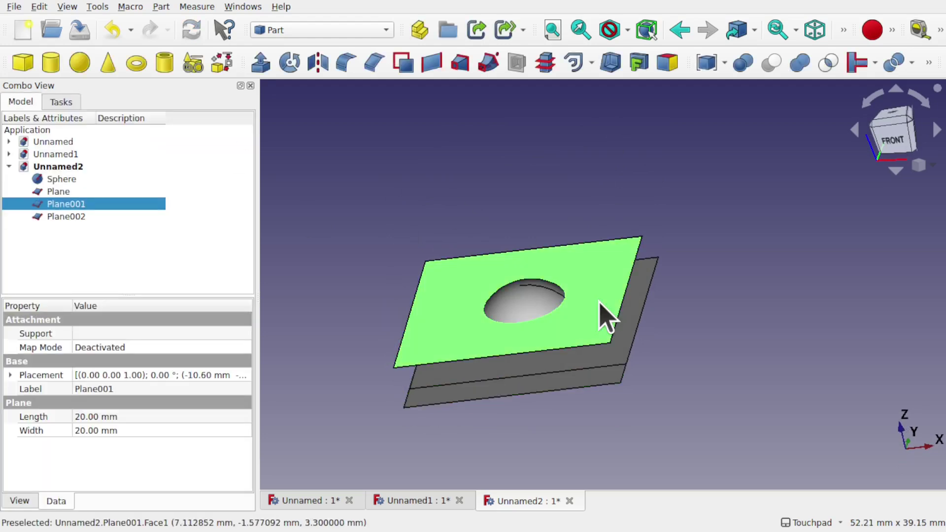
left_click(640, 291, "ctrl")
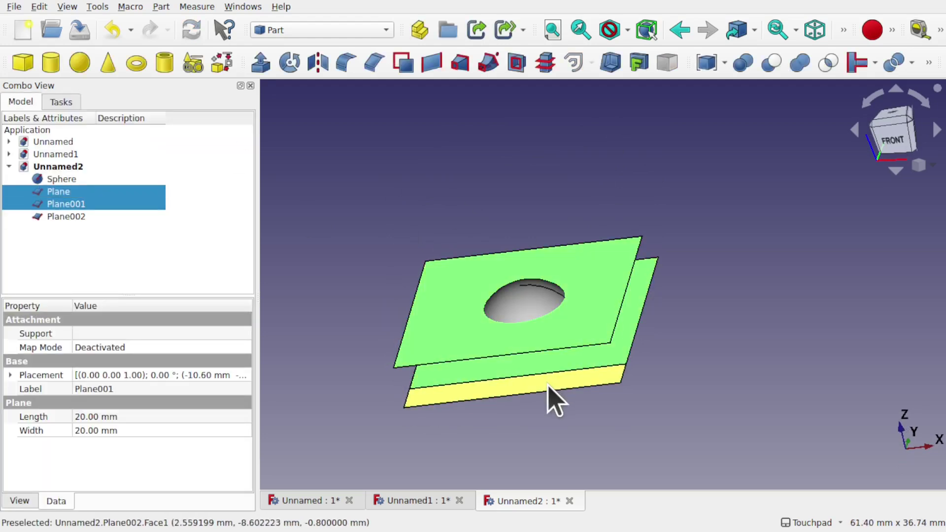
left_click(548, 386, "ctrl")
left_click(162, 6)
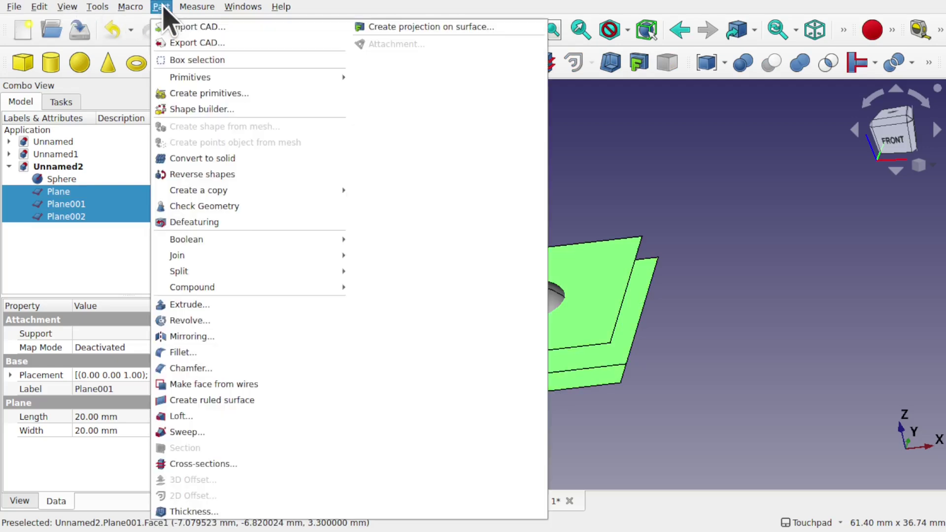
mouse_move(291, 288)
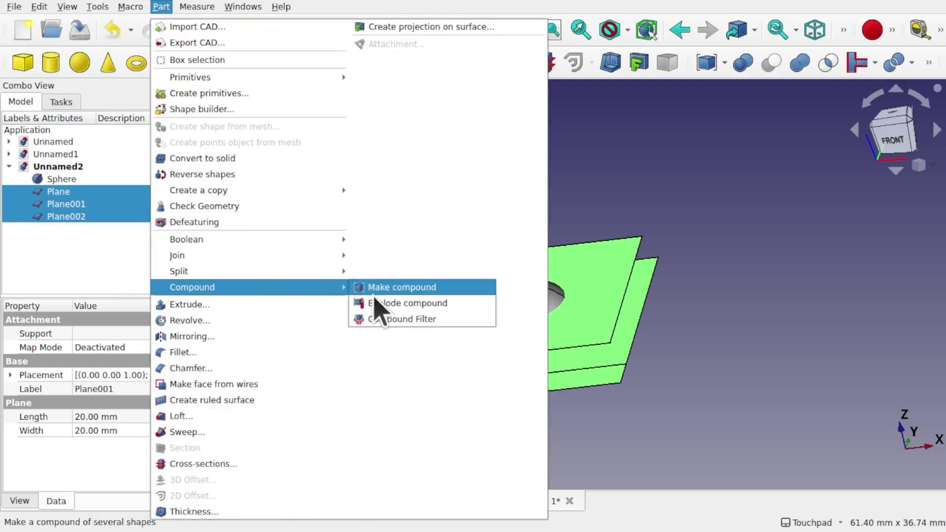
left_click(417, 288)
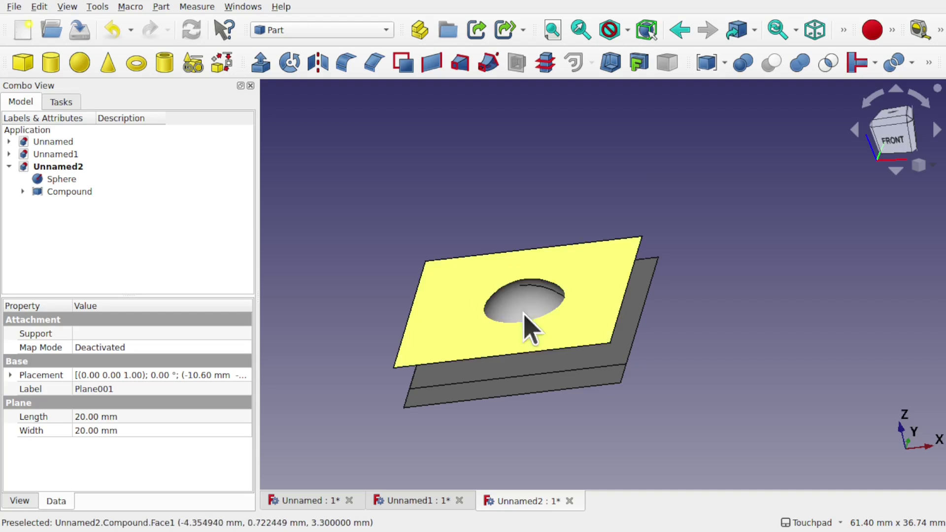
Slice the sphere apart using the compound of planes as the cutting tool.
left_click_drag(603, 294, 464, 335)
left_click(62, 179)
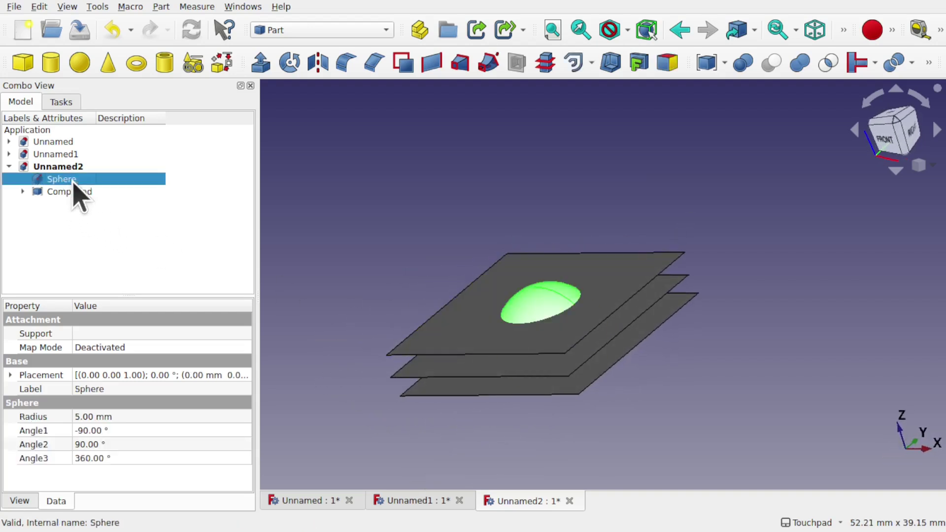
left_click(442, 202)
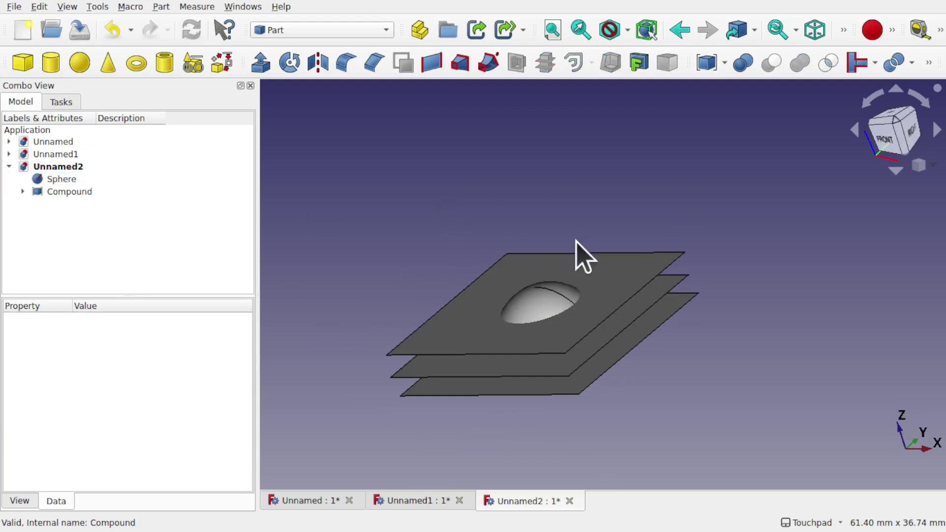
left_click(546, 320)
left_click(463, 345, "ctrl")
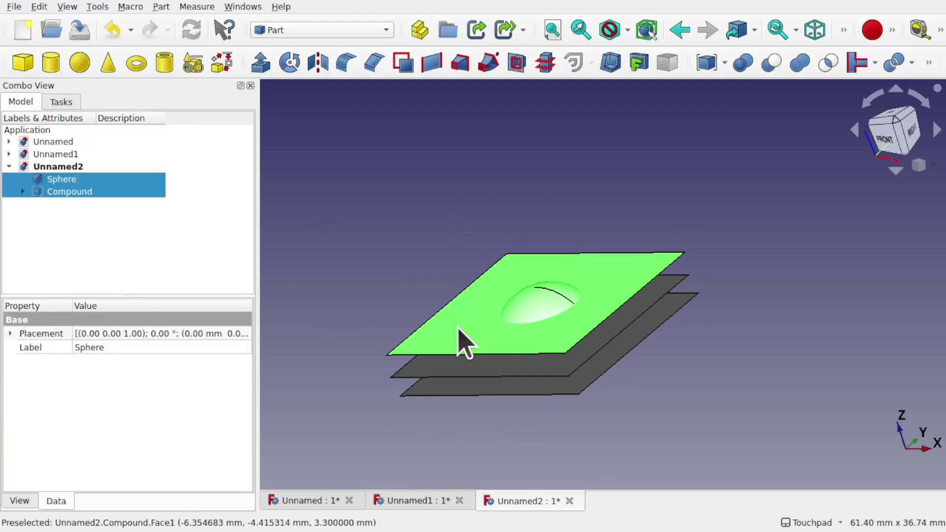
left_click(159, 7)
mouse_move(247, 273)
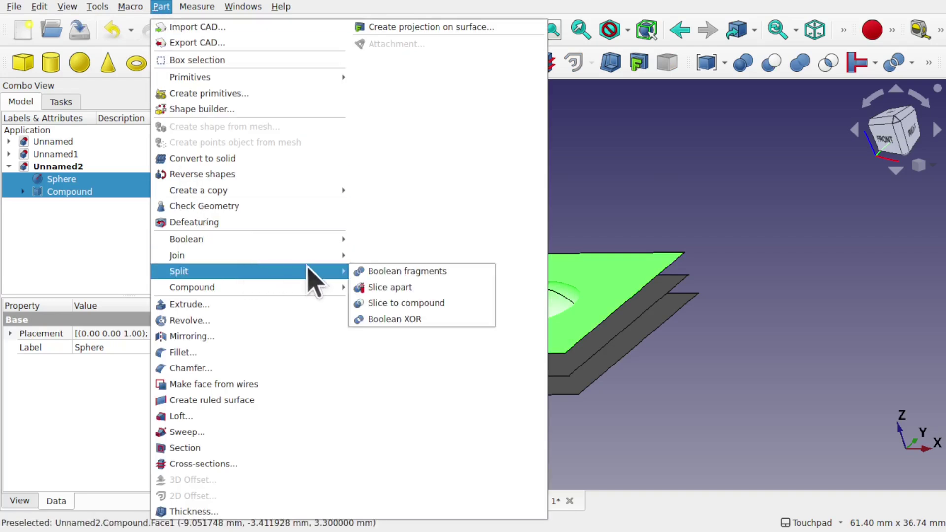
left_click(397, 288)
Examine the individual sphere pieces inside the Exploded Slice group.
left_click_drag(680, 296, 474, 164, "alt")
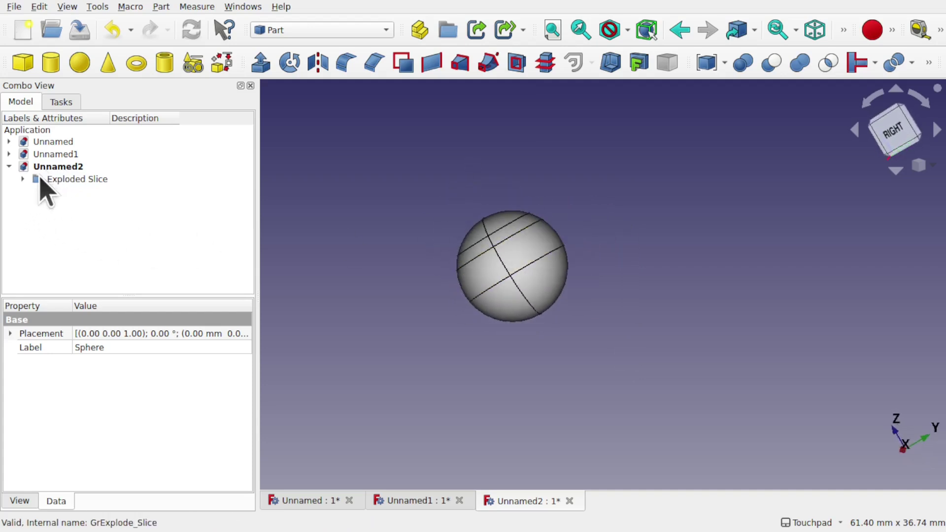
left_click(24, 179)
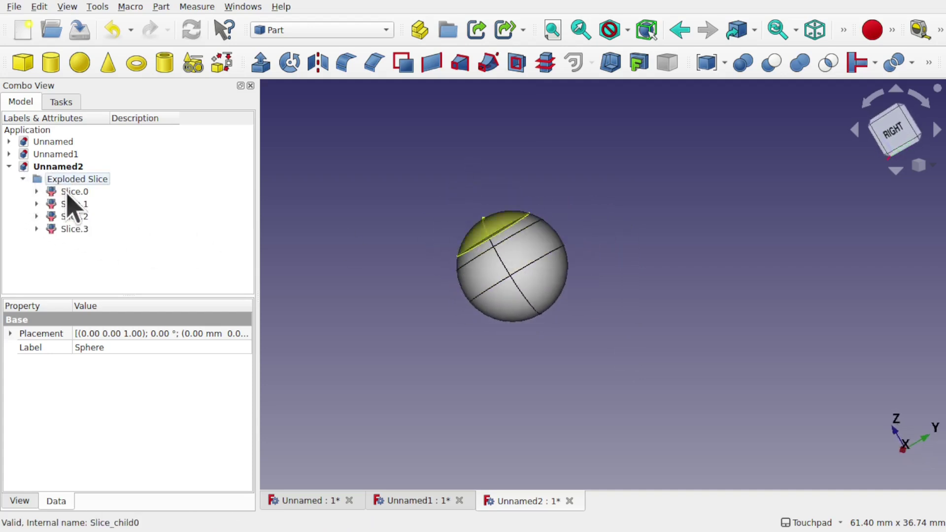
left_click(70, 204)
left_click(78, 217)
left_click(85, 228)
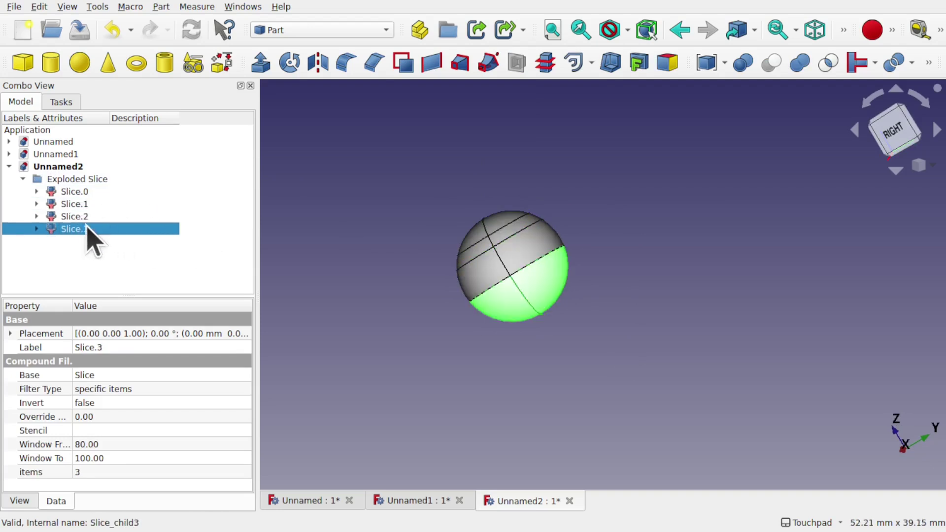
left_click_drag(473, 239, 468, 221)
Hide the sphere pieces Slice.2 and Slice.1, and undo back to before the sphere was sliced.
left_click(539, 253)
key("space")
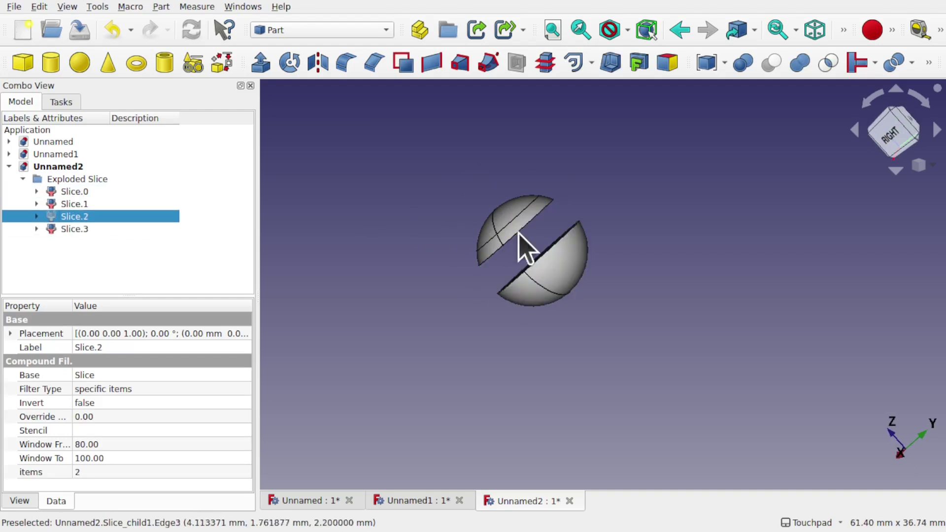
left_click(512, 229)
key("space")
left_click_drag(514, 228, 641, 313)
key("ctrl+z")
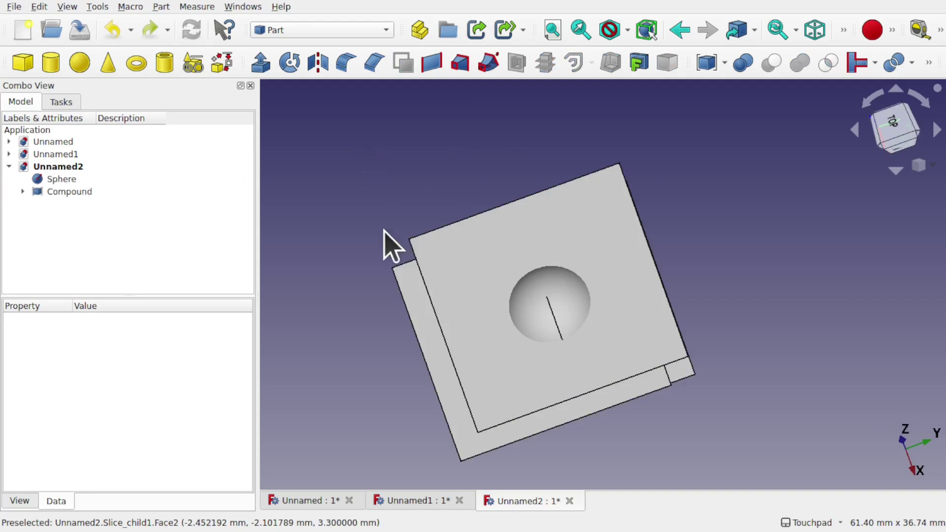
Slice the compound of planes apart using the sphere as the cutting tool.
left_click_drag(386, 243, 473, 266, "alt")
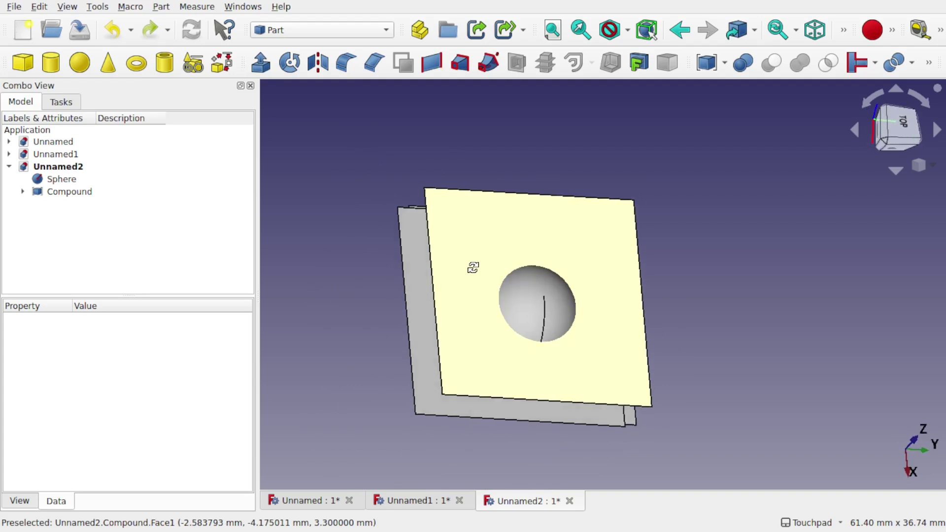
left_click(457, 259)
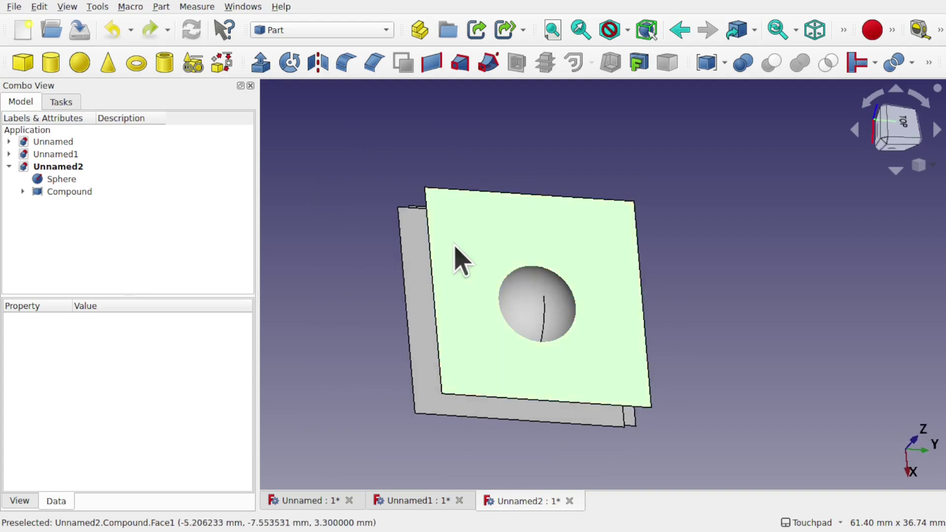
left_click(527, 292, "ctrl")
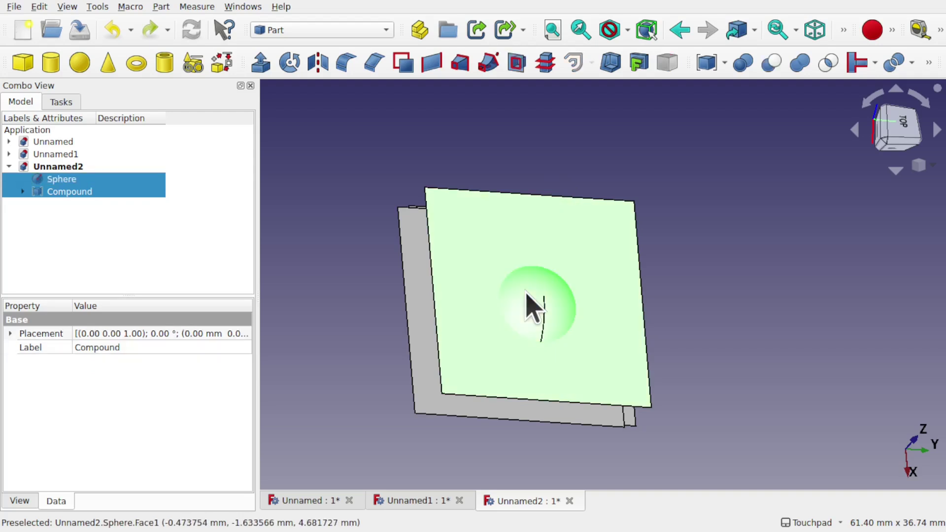
left_click(159, 8)
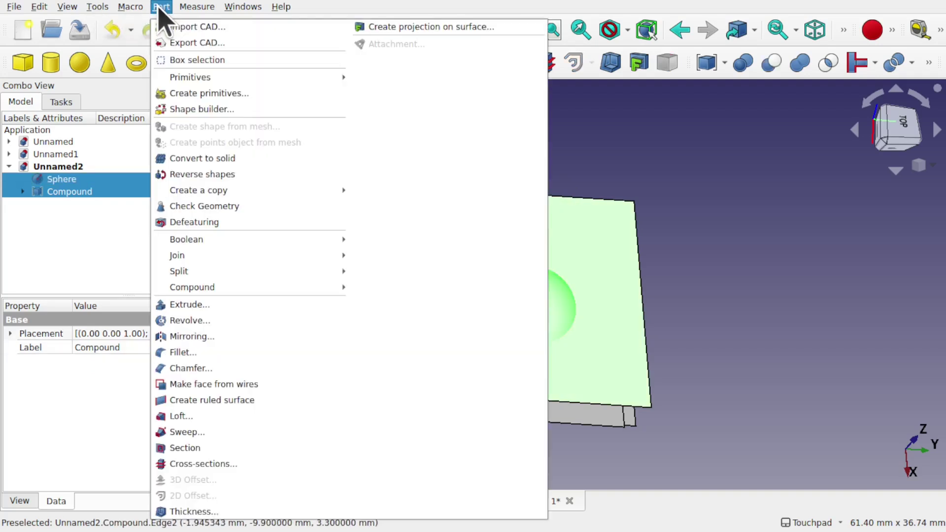
mouse_move(230, 270)
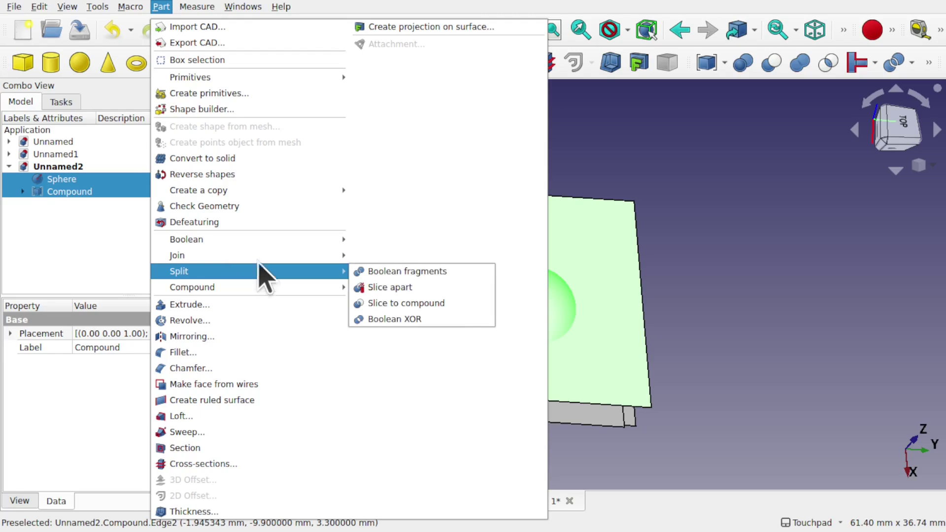
left_click(389, 288)
middle_click_drag(389, 287, 485, 304, "alt")
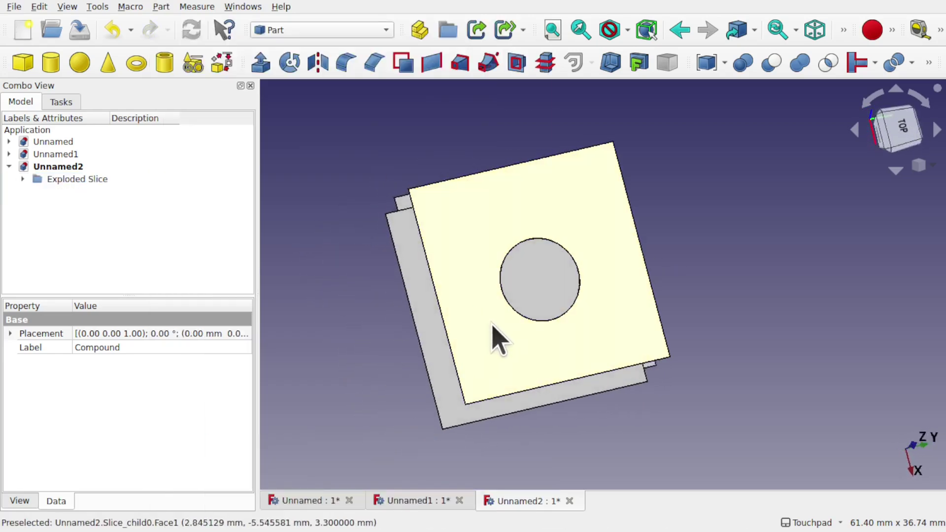
Hide the outer plane pieces Slice.0, Slice.2 and Slice.4, leaving only the circular discs displayed.
left_click(492, 338)
key("space")
left_click(464, 352)
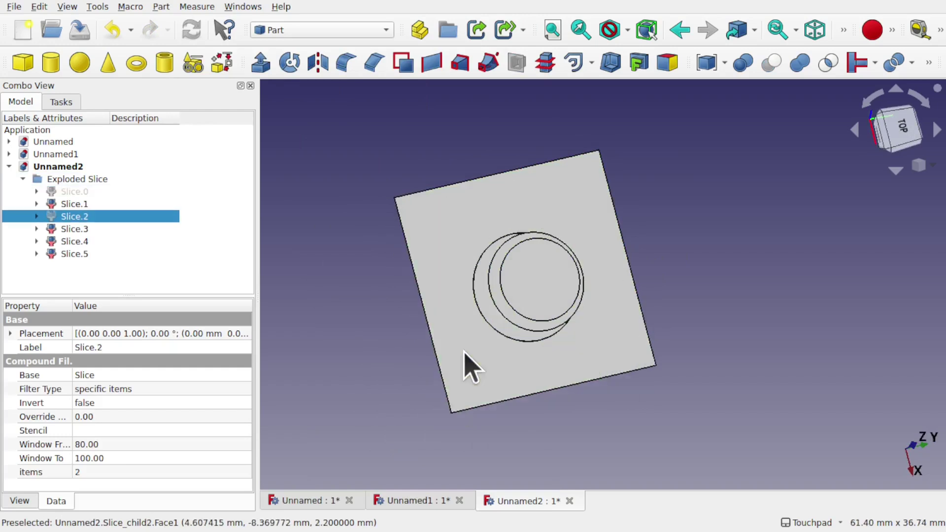
key("space")
left_click(465, 352)
key("space")
middle_click_drag(464, 352, 513, 359, "alt")
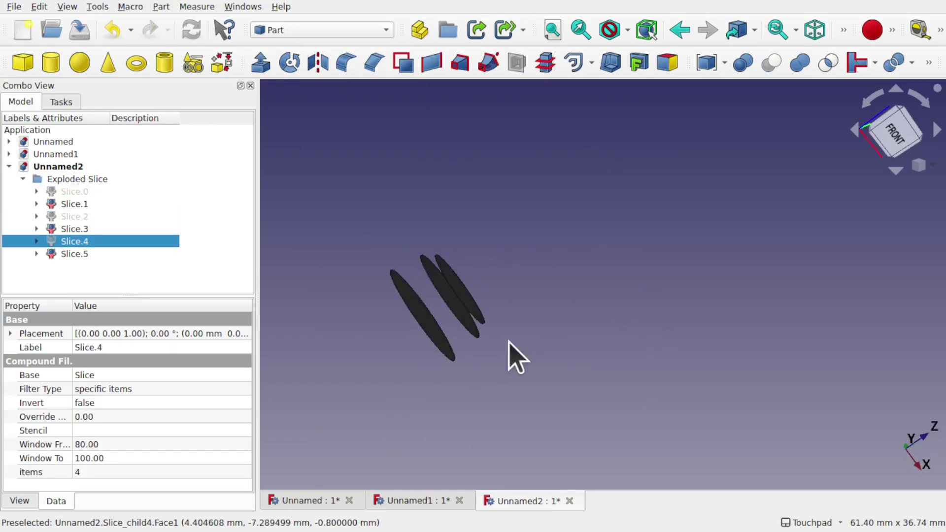
middle_click_drag(469, 313, 469, 312, "alt")
middle_click_drag(393, 250, 459, 340, "alt")
Show the outer plane piece Slice.4 again and hide the disc Slice.5 inside it.
left_click(75, 229)
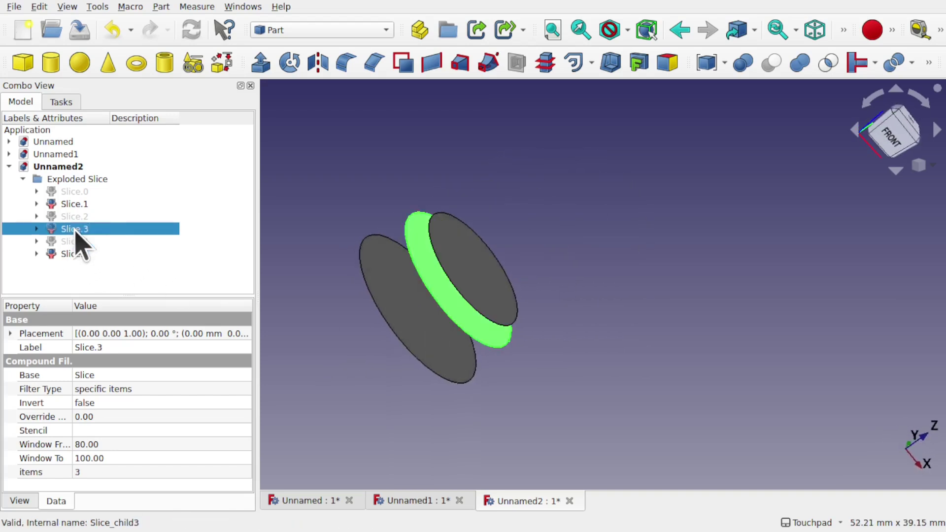
left_click(77, 241)
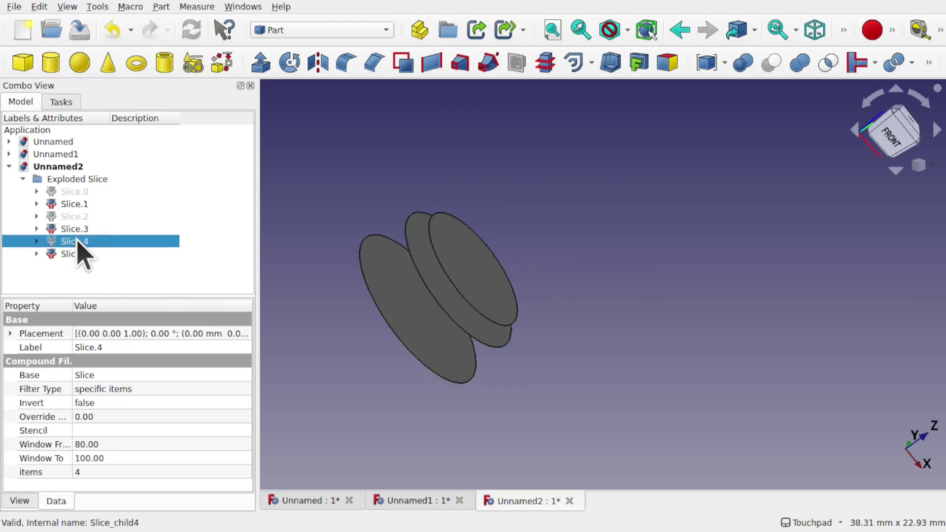
key("space")
middle_click_drag(401, 276, 380, 317, "alt")
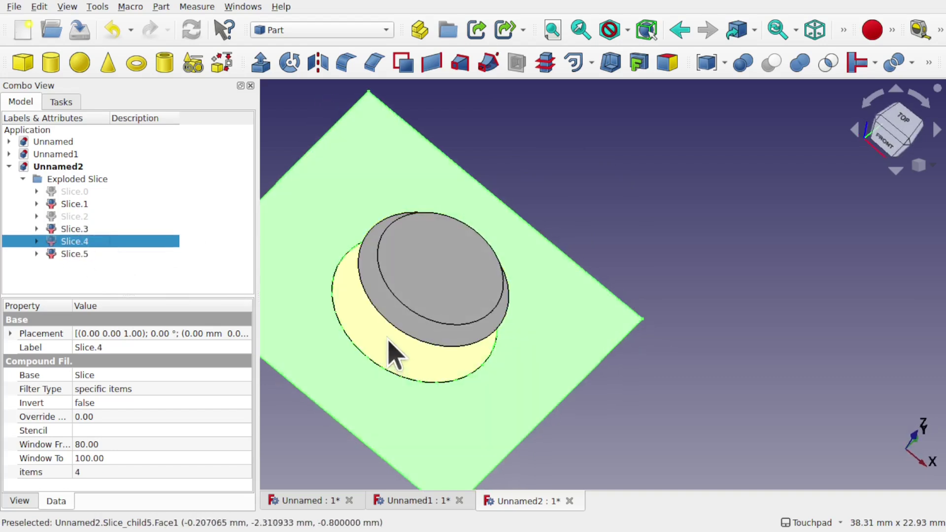
key("Down")
key("space")
middle_click_drag(397, 358, 642, 371, "alt")
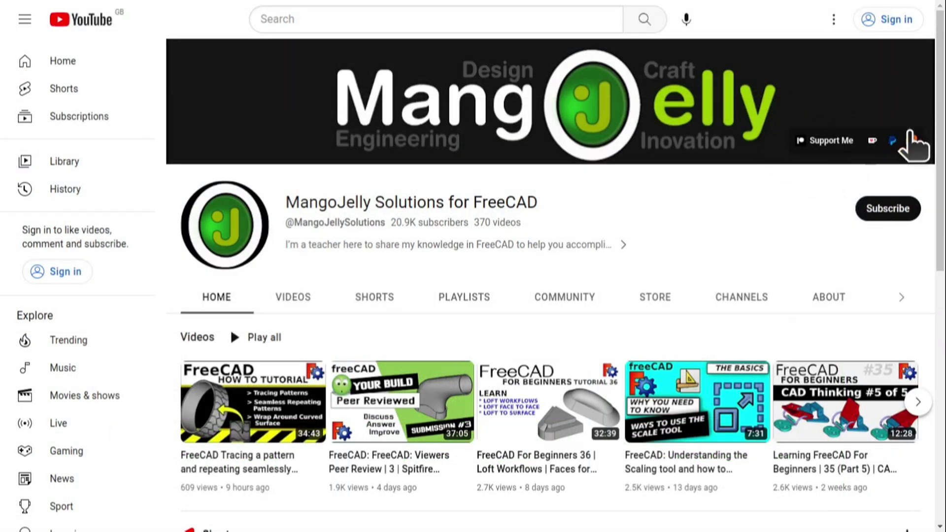
Switch to the MangoJelly Solutions YouTube channel, open its About information and highlight the three donation links.
left_click(829, 299)
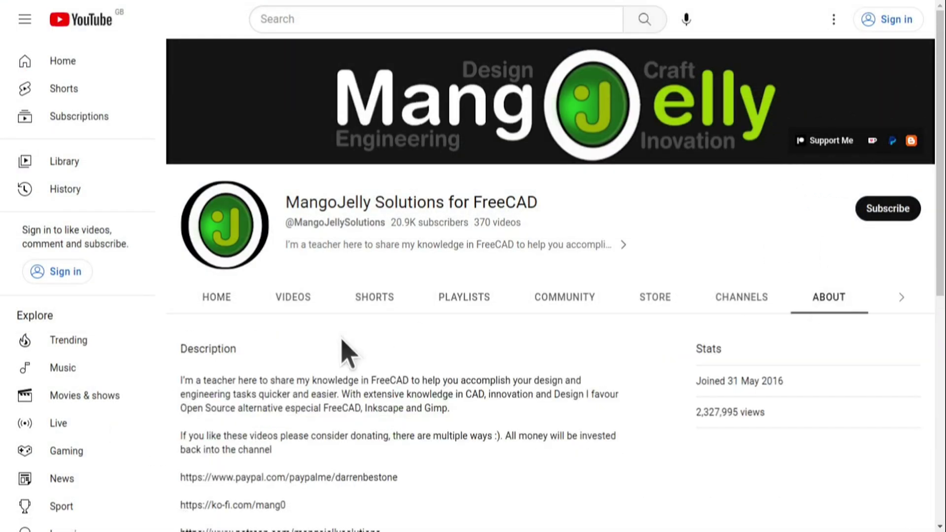
scroll(202, 402, "down", 3)
left_click_drag(393, 370, 178, 309)
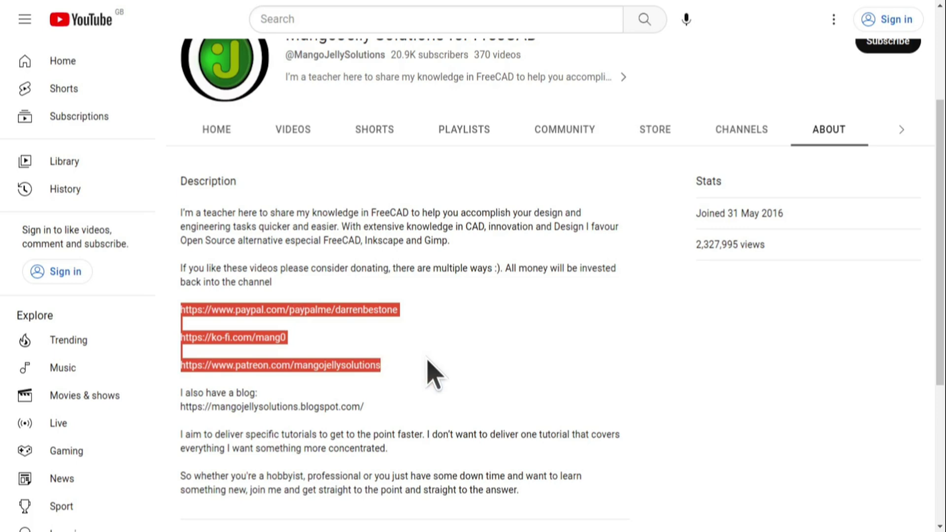
left_click(428, 362)
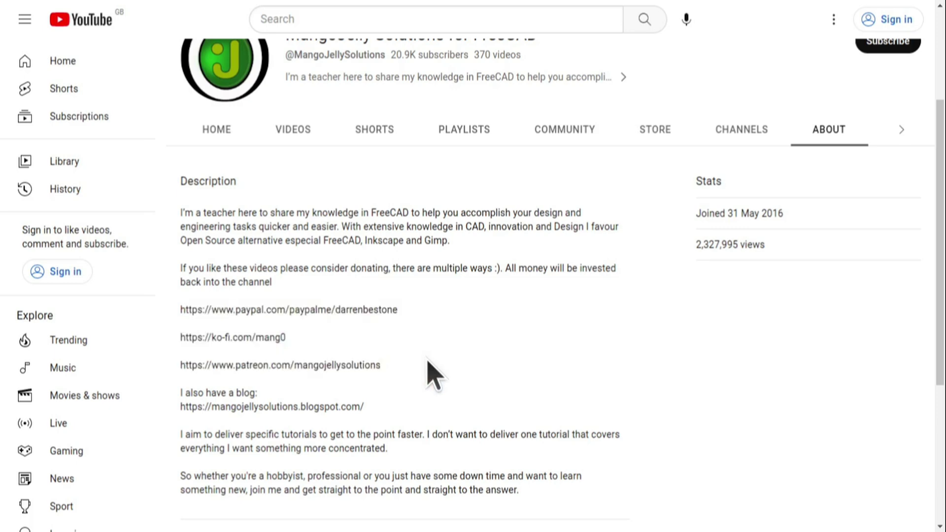